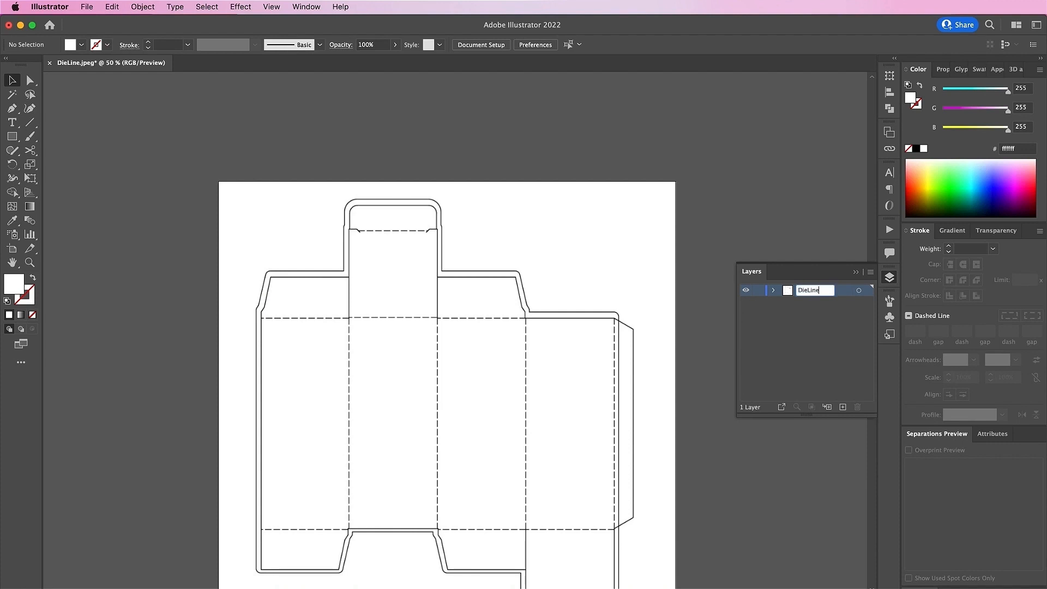
Add a new layer named Lines above the DieLine layer and lock the DieLine layer
key(Return)
click(842, 407)
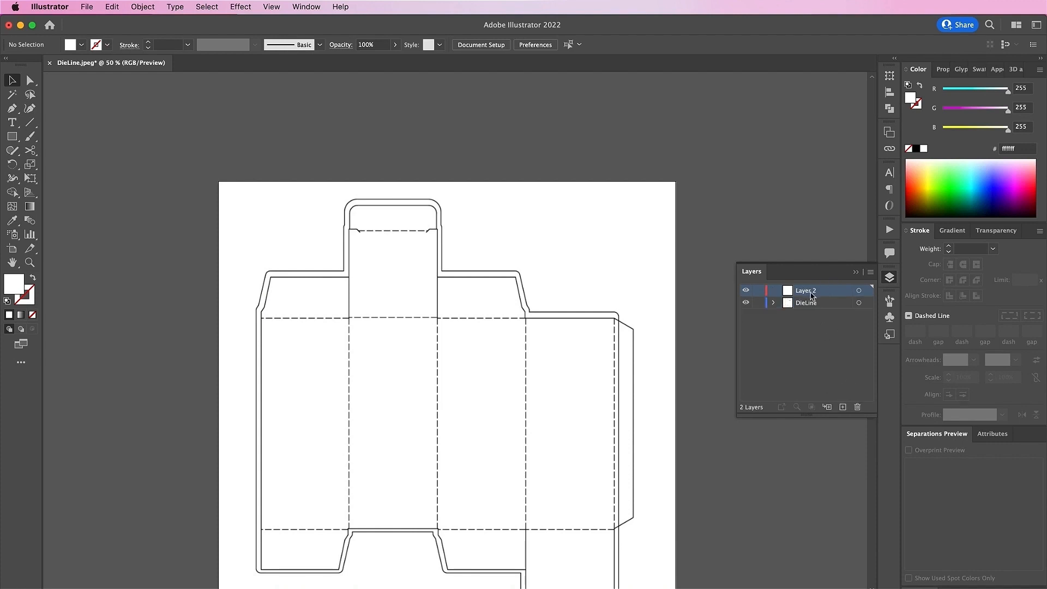
double_click(807, 291)
text(Lines)
key(Return)
click(757, 303)
With the Pen tool, trace the outer outline from the top tab's right base corner along the adjoining flap's top edge and around its rounded corner
key(super+equal)
key(super+equal)
key(super+equal)
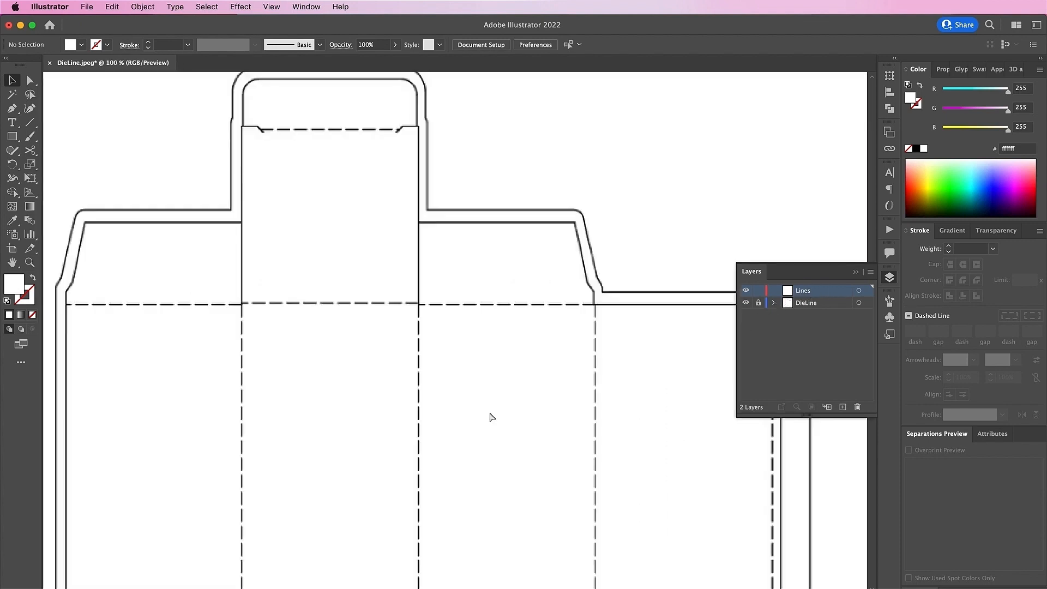
scroll(658, 365, up, 10)
scroll(659, 365, left, 5)
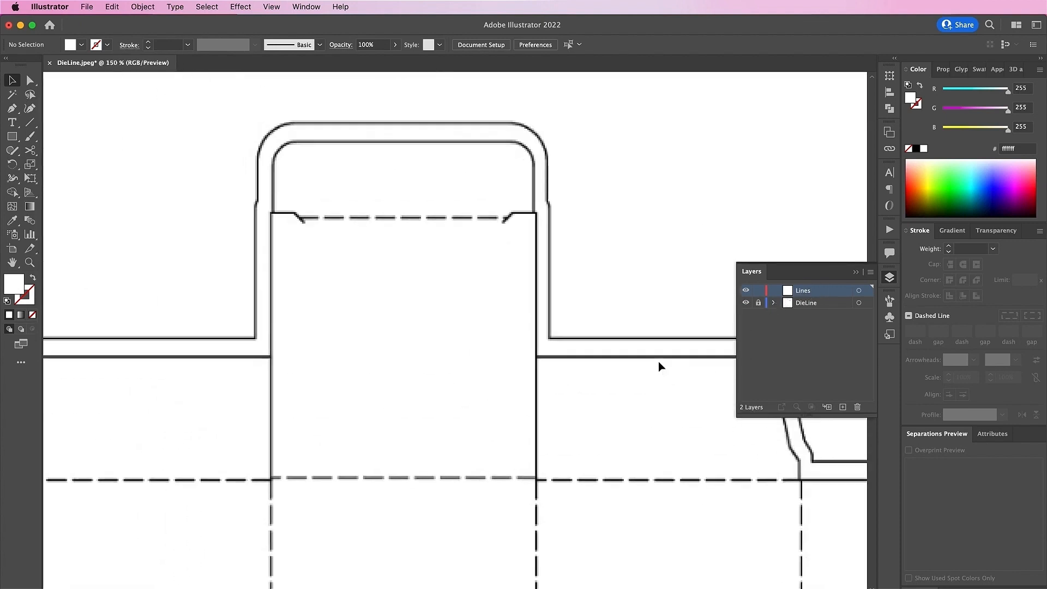
key(p)
scroll(659, 368, right, 3)
scroll(659, 368, down, 1)
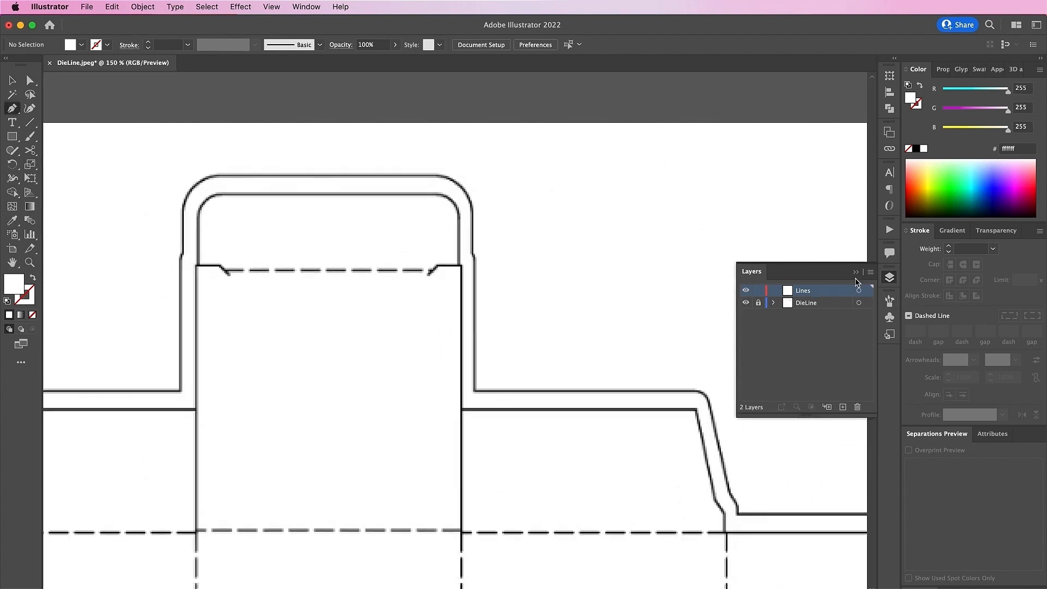
click(855, 272)
click(474, 391)
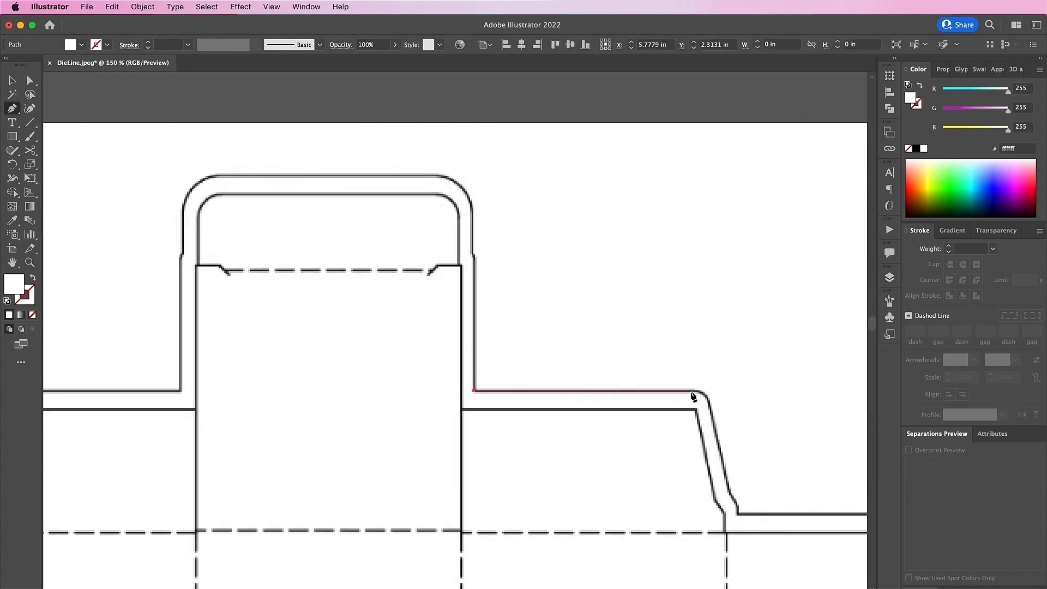
click(693, 391)
drag(710, 408, 712, 422)
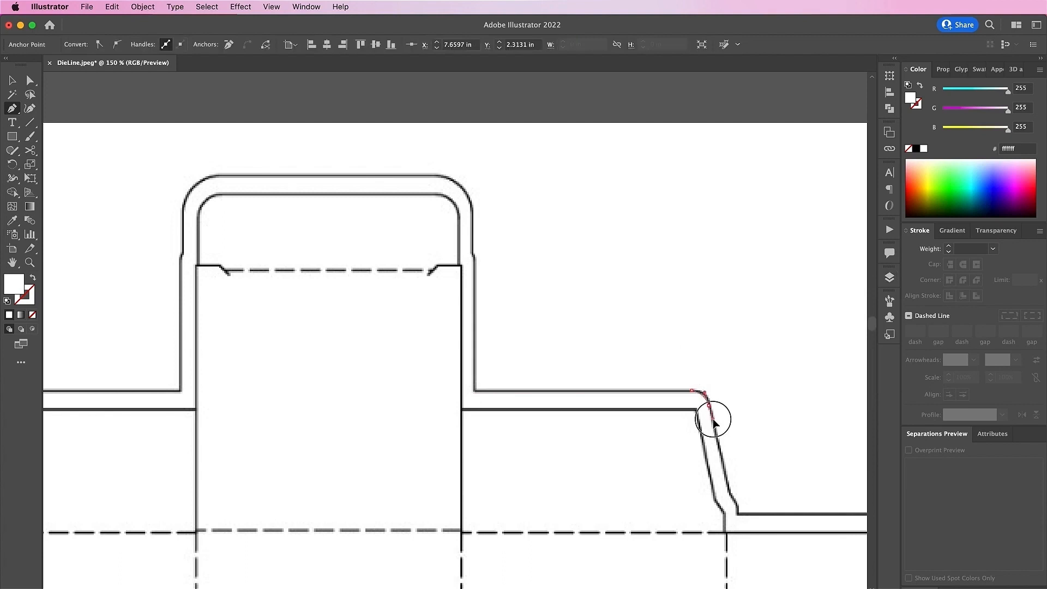
Continue the path down the flap's slanted outer edge to the notch where the fourth panel's top edge begins
scroll(714, 428, down, 3)
scroll(714, 428, right, 4)
scroll(714, 428, right, 1)
scroll(715, 428, down, 1)
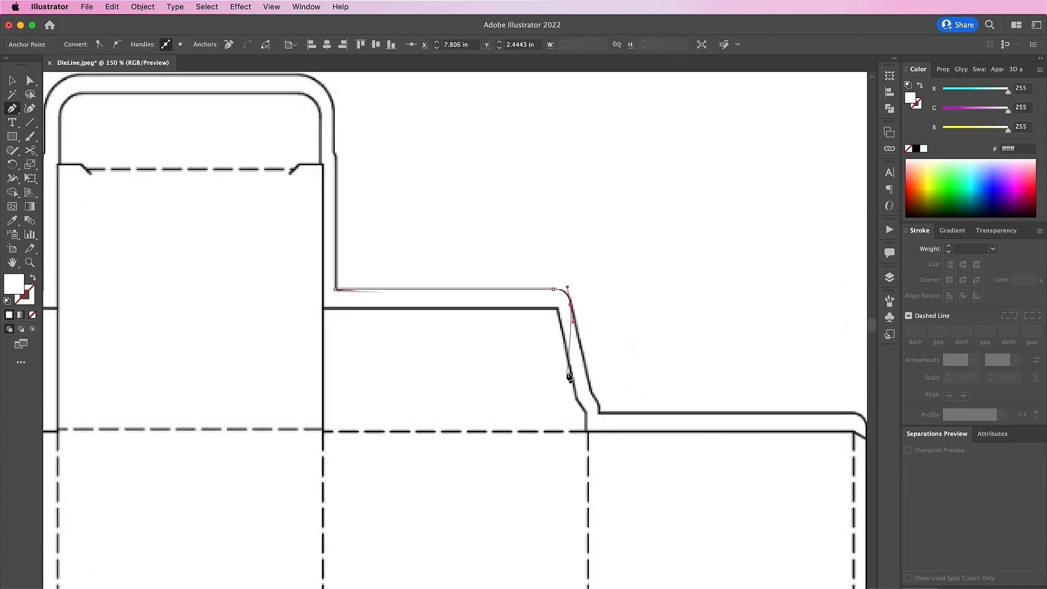
click(590, 391)
click(599, 410)
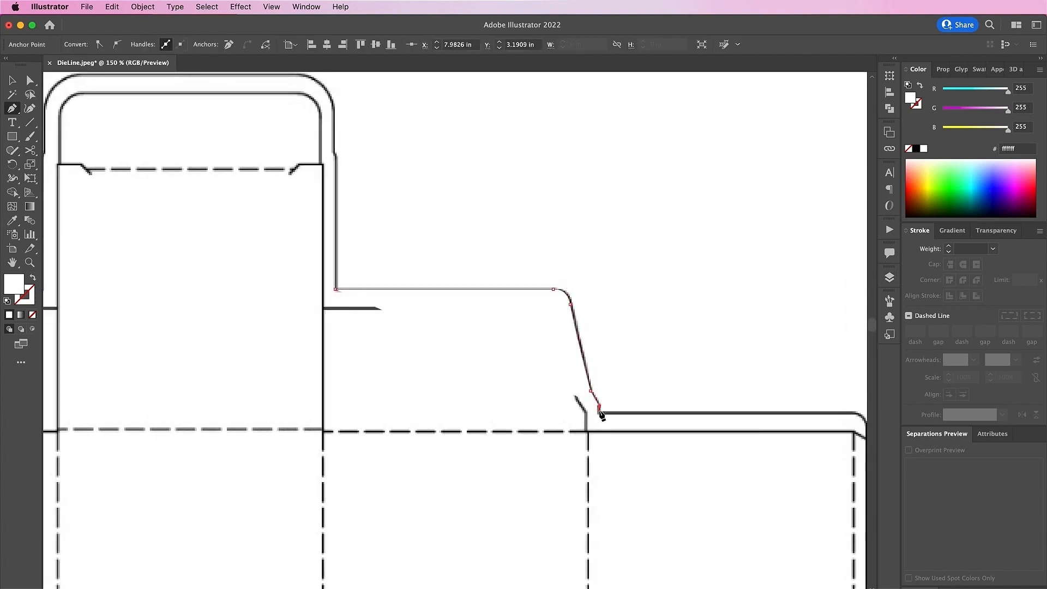
Continue the outline along the fourth panel's top edge and curve it around the rounded corner beside the glue flap
scroll(600, 415, right, 6)
scroll(600, 414, down, 1)
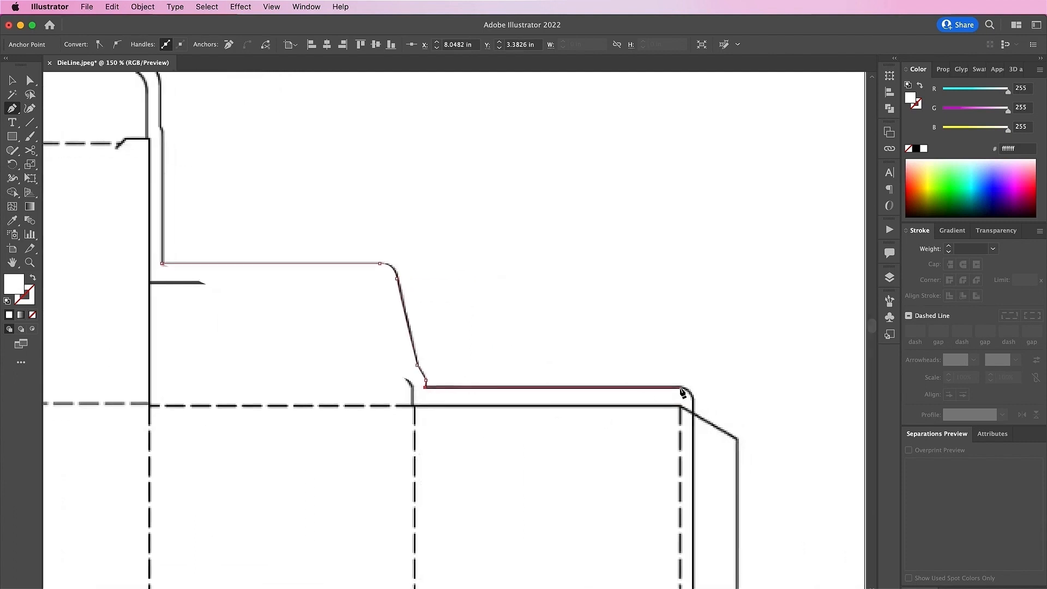
click(681, 387)
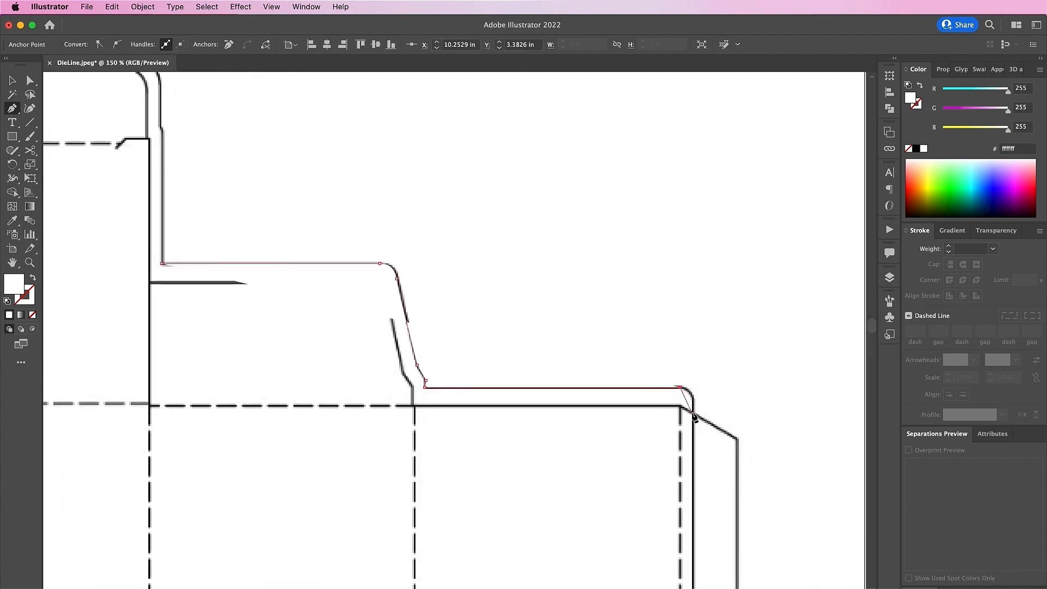
drag(692, 416, 692, 445)
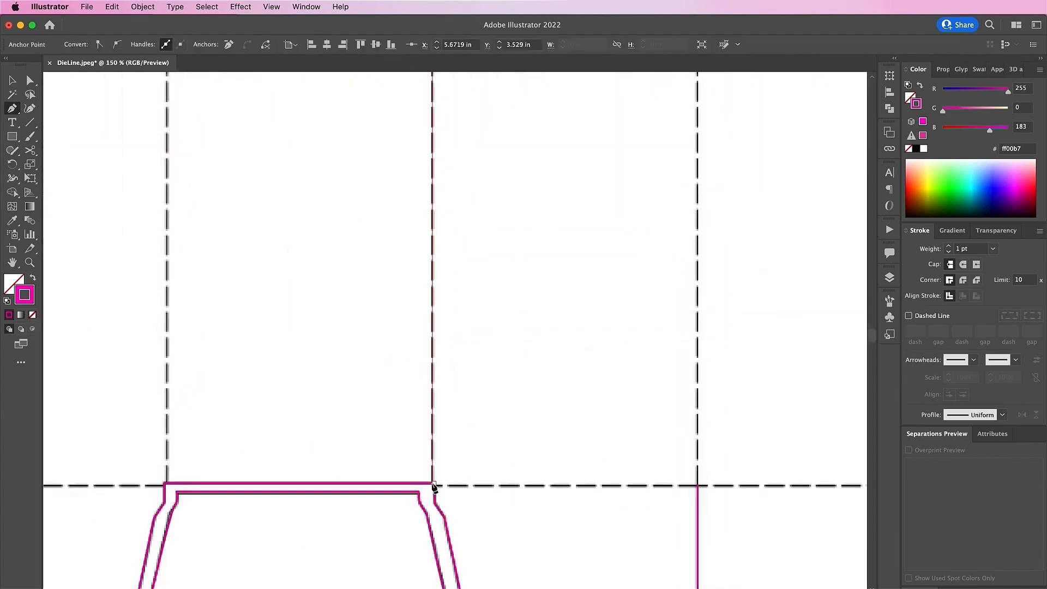
Finish the fold line down to the third panel's lower left corner and give its stroke 12 pt dashes
click(433, 483)
key(v)
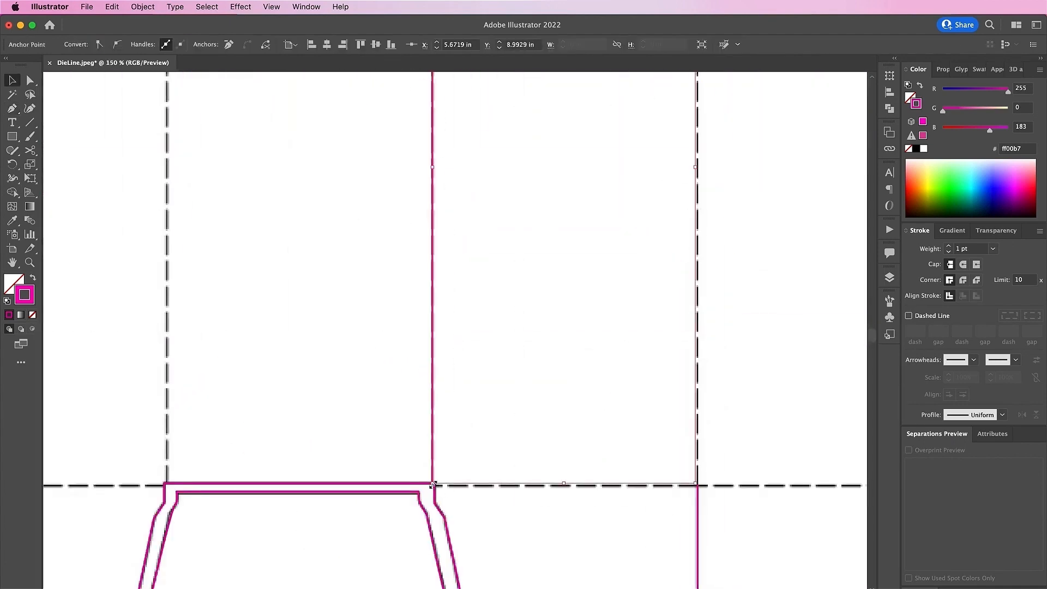
click(934, 317)
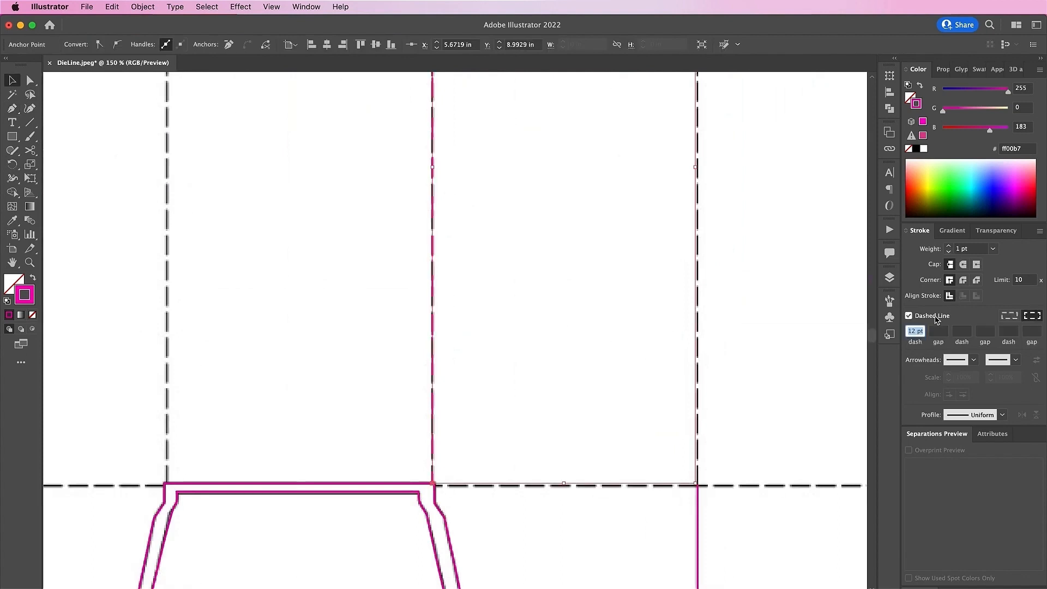
scroll(537, 270, down, 10)
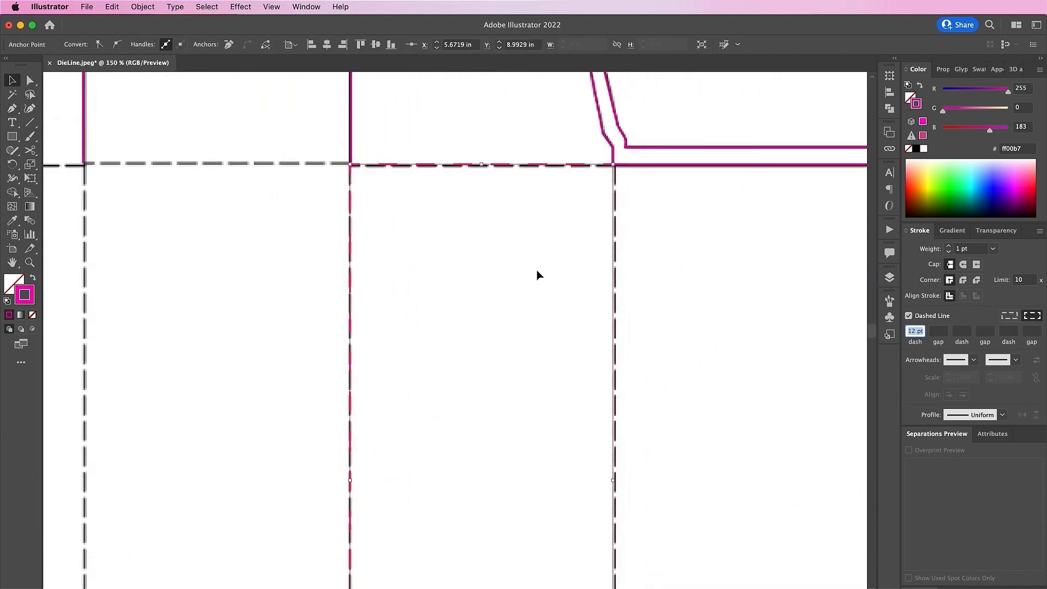
Trace the vertical dashed fold line between the third and fourth panels with the Pen tool
scroll(334, 163, right, 2)
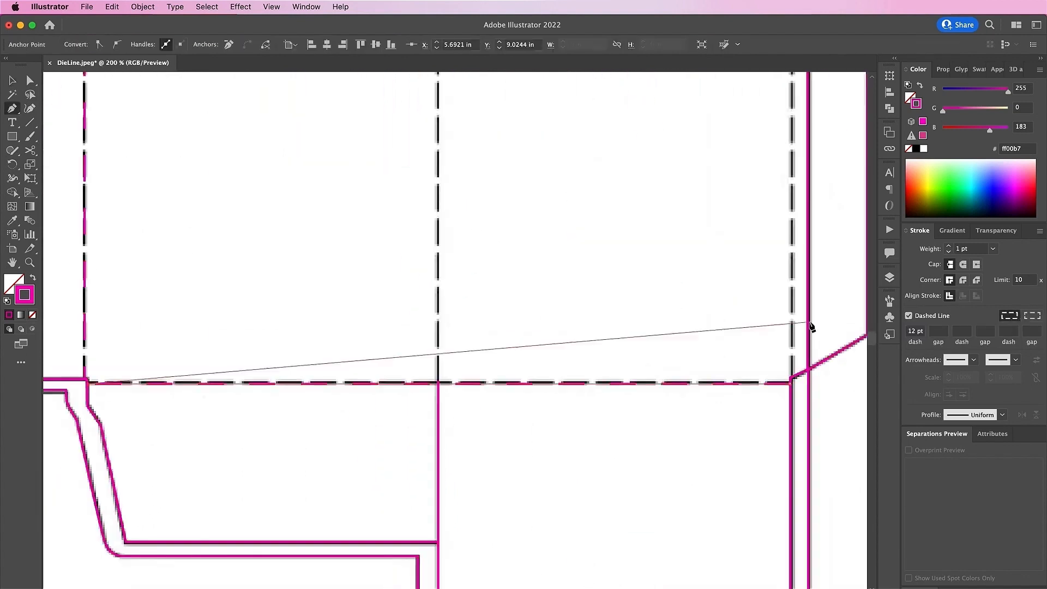
scroll(399, 365, up, 2)
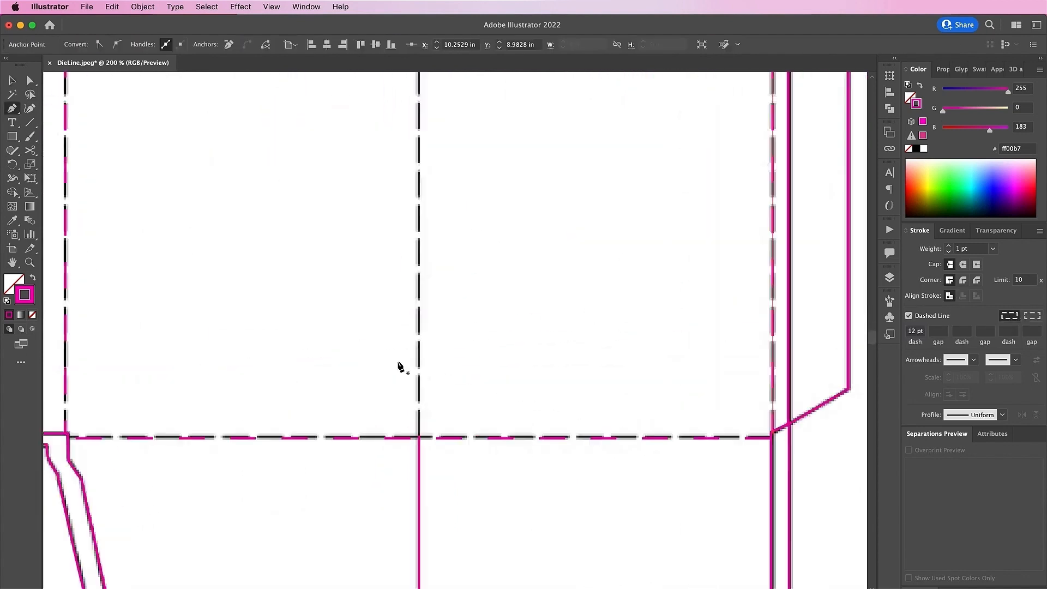
scroll(399, 366, up, 3)
click(441, 510)
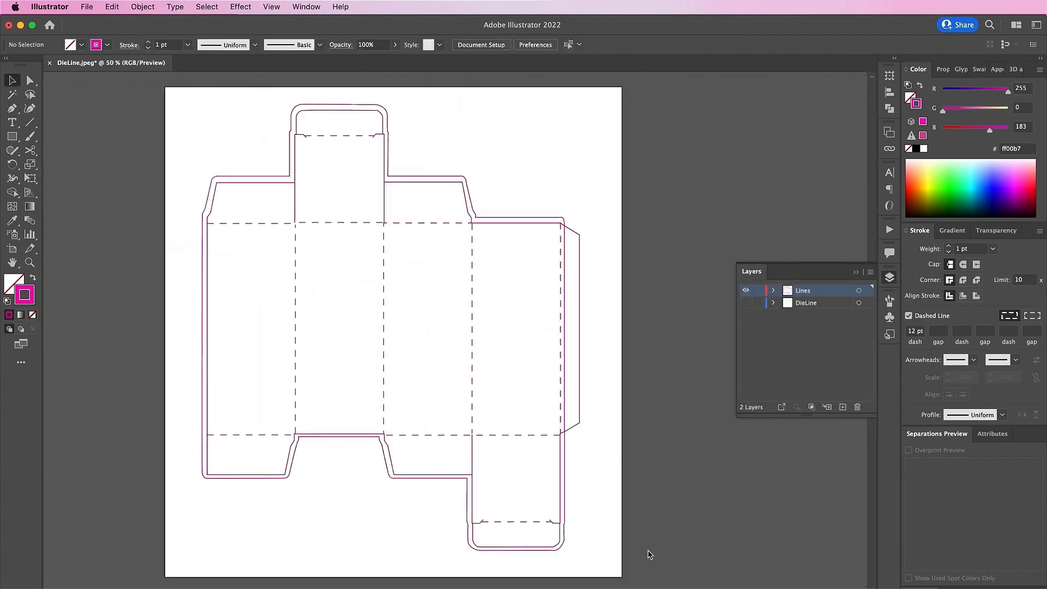
Resize the artboard to 70 mm wide and 16.7 cm high
click(12, 248)
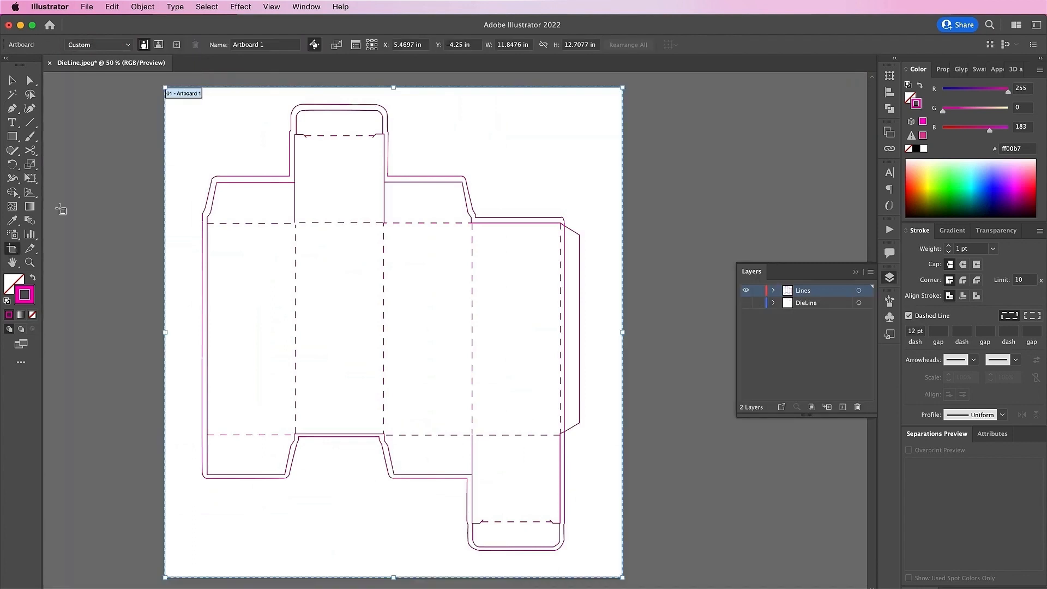
click(529, 44)
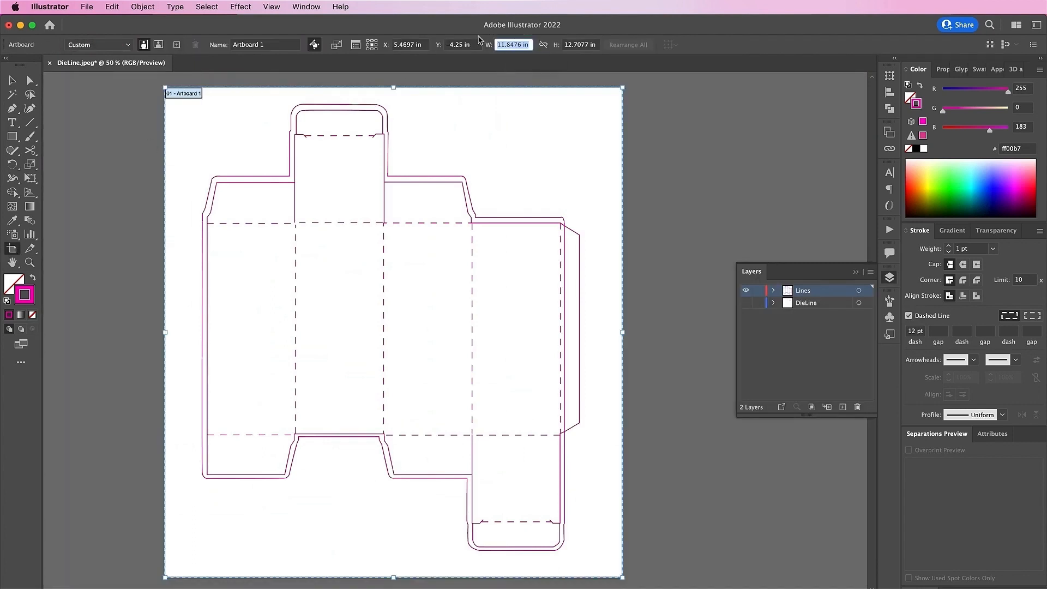
text(70 mm)
key(Return)
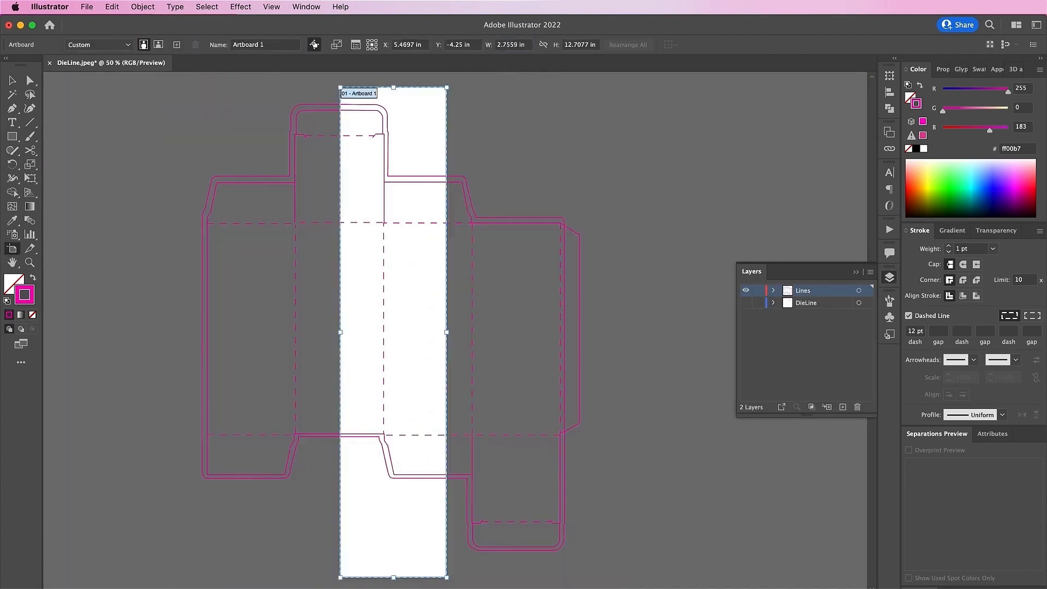
click(594, 42)
text(16.7 cm)
key(Return)
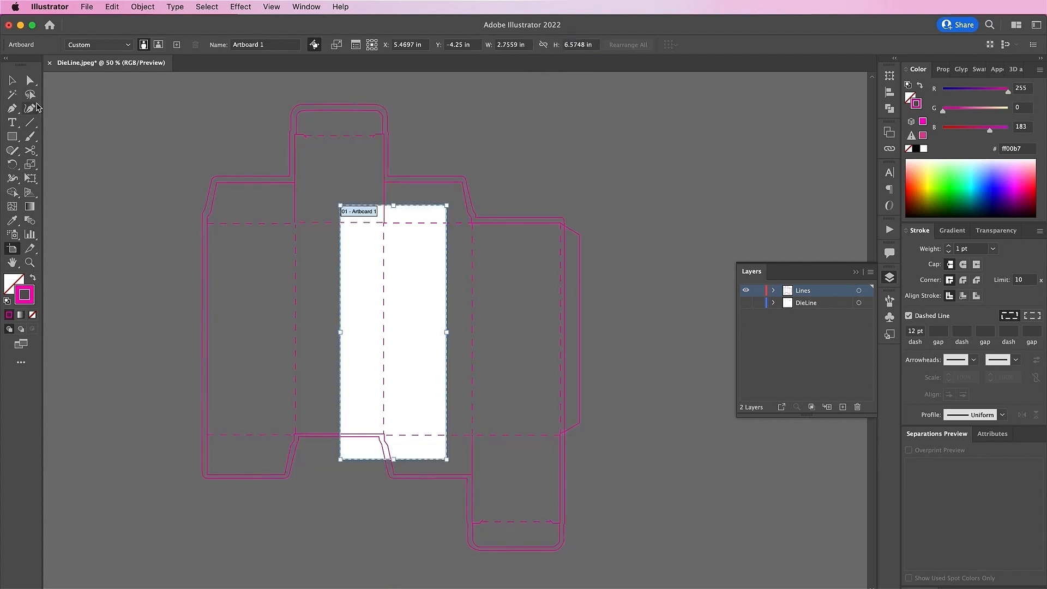
Select all artwork on the Lines layer and scale it up proportionally toward the artboard's size
key(v)
click(858, 292)
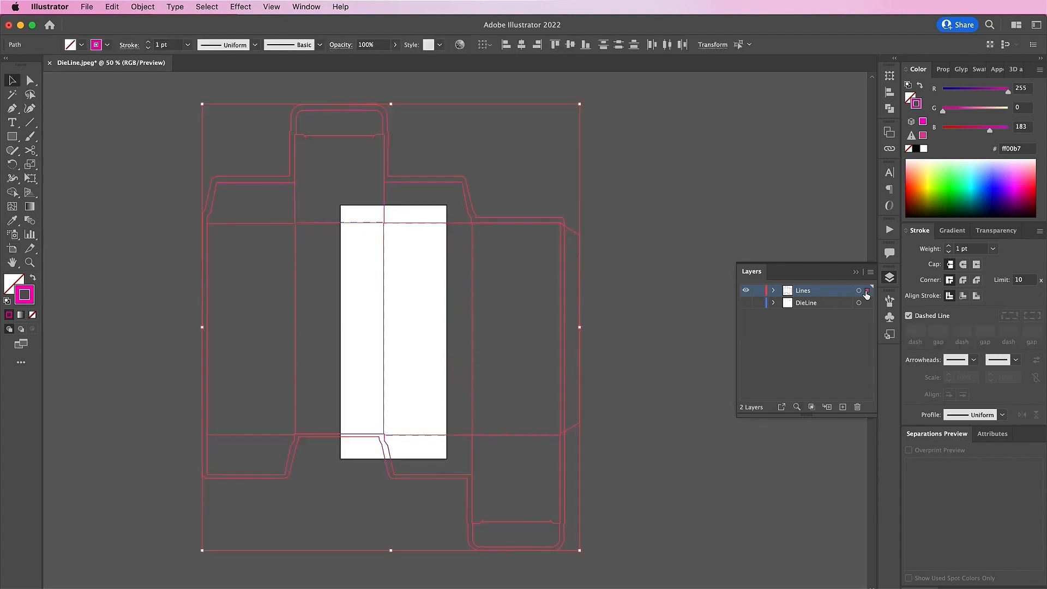
drag(581, 329, 665, 298)
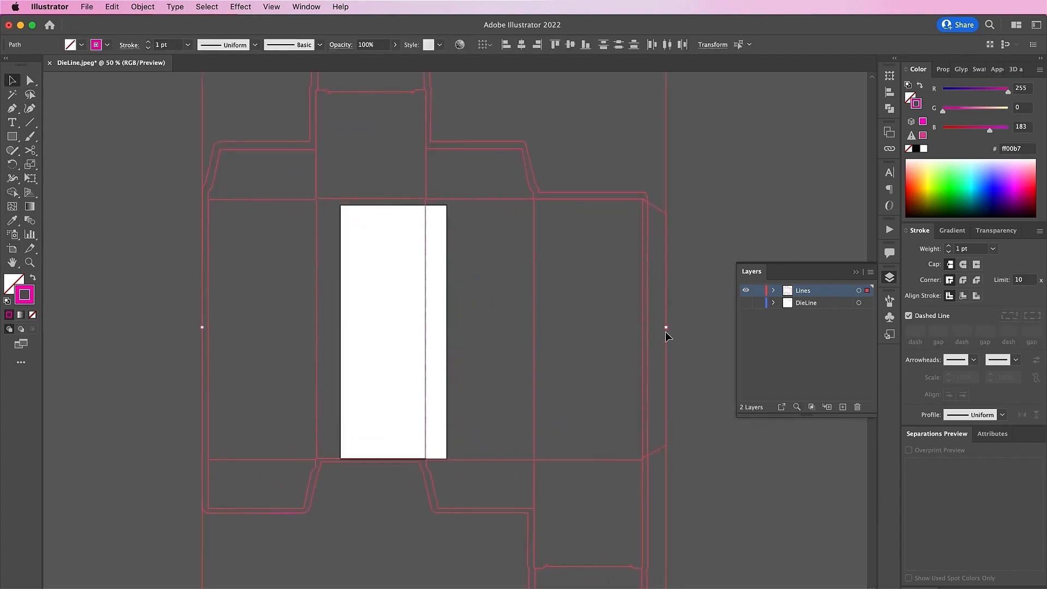
Nudge the scaled die line and fine-tune its size so the second panel's fold lines match the artboard edges
key(shift+Right)
key(shift+Right)
key(shift+Right)
key(shift+Right)
scroll(666, 338, up, 3)
drag(467, 123, 467, 131)
key(super+1)
scroll(416, 542, down, 10)
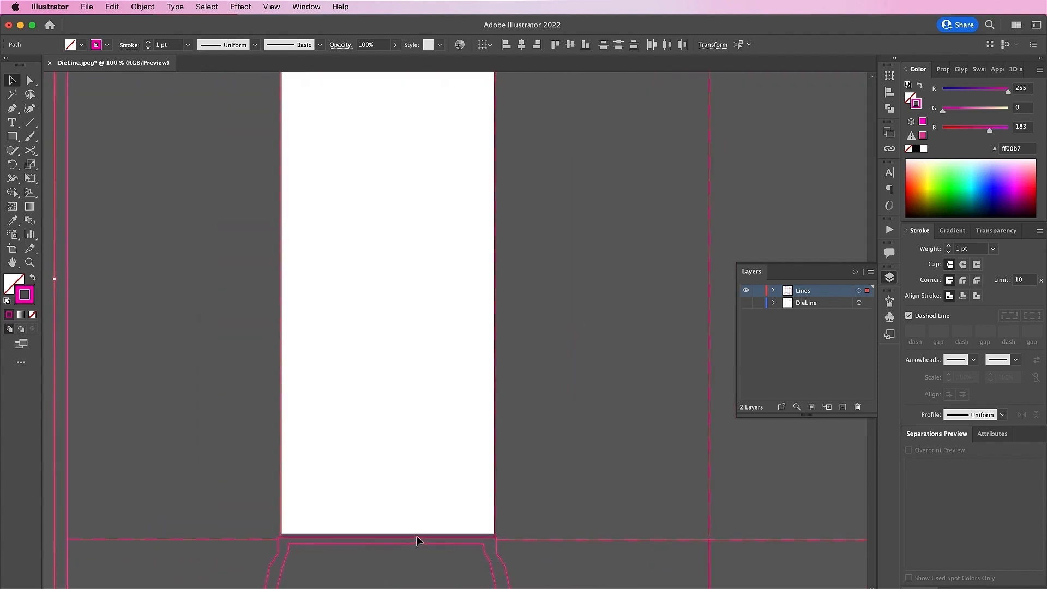
scroll(505, 542, up, 15)
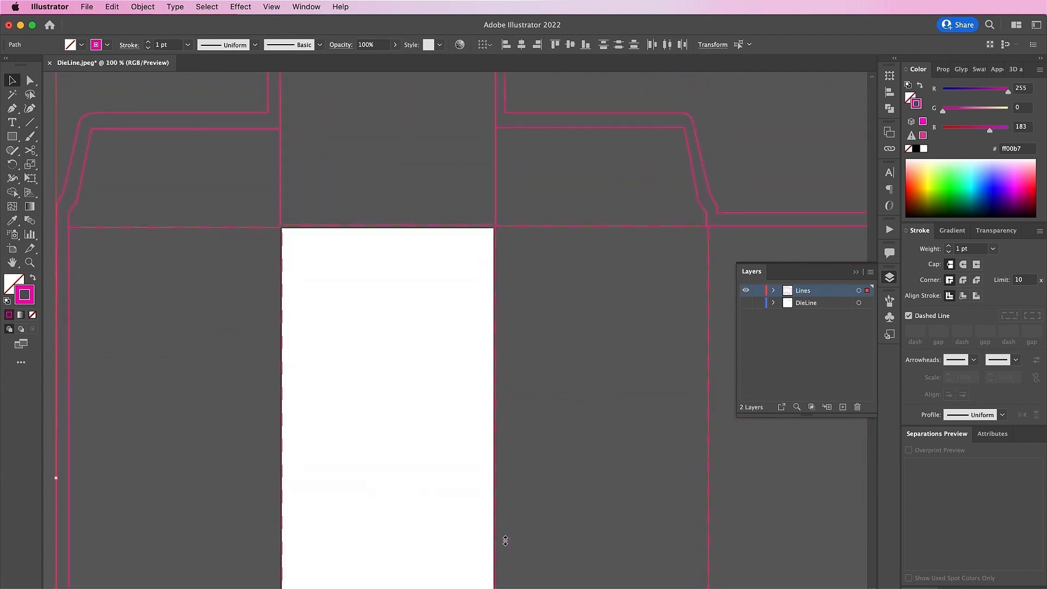
scroll(514, 168, down, 5)
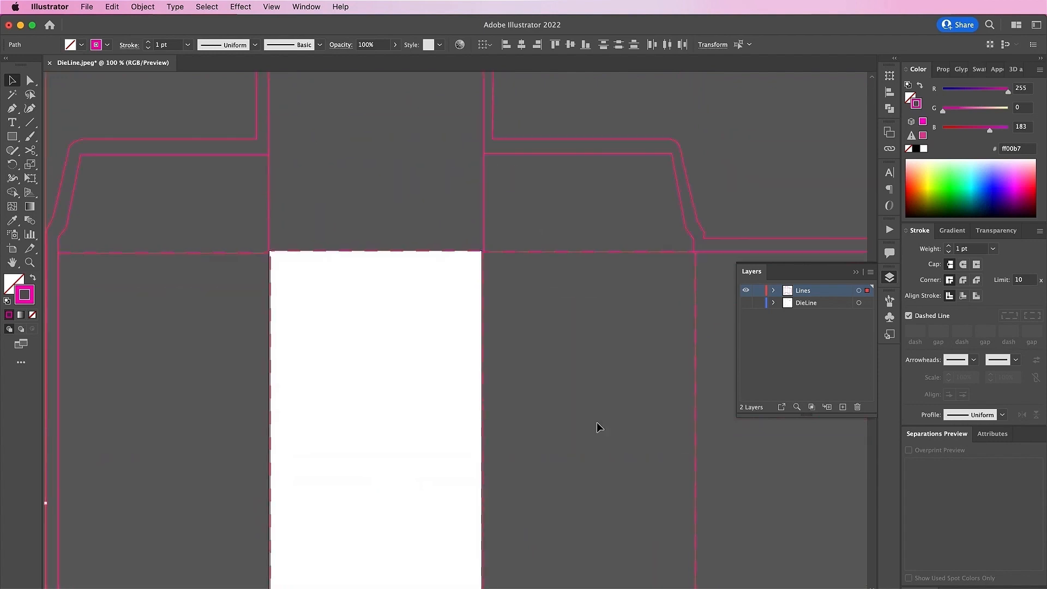
scroll(597, 423, up, 1)
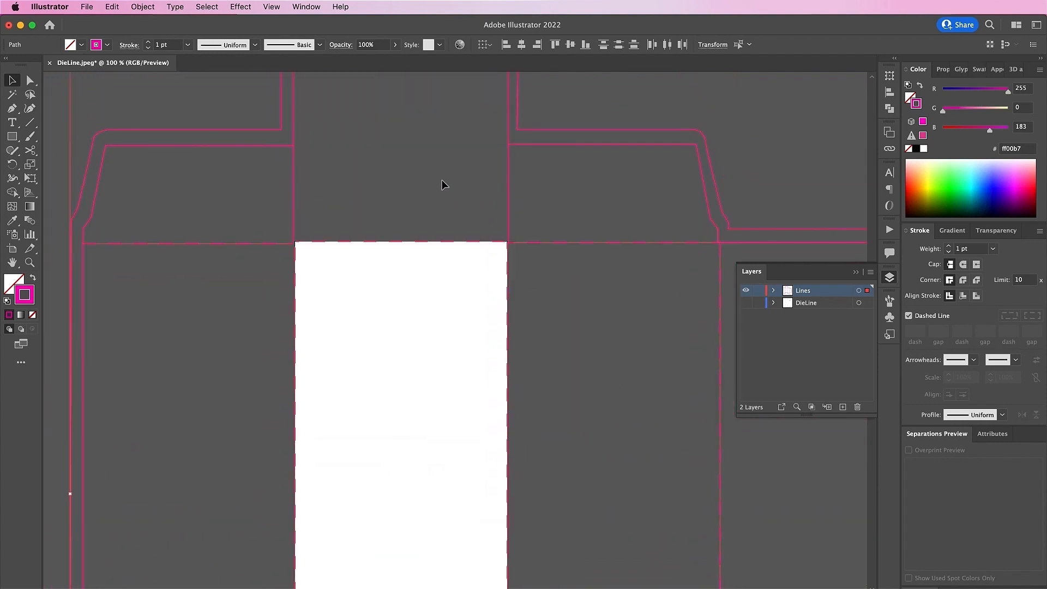
Group all of the traced die line artwork
key(super+minus)
key(super+minus)
key(super+minus)
key(super+g)
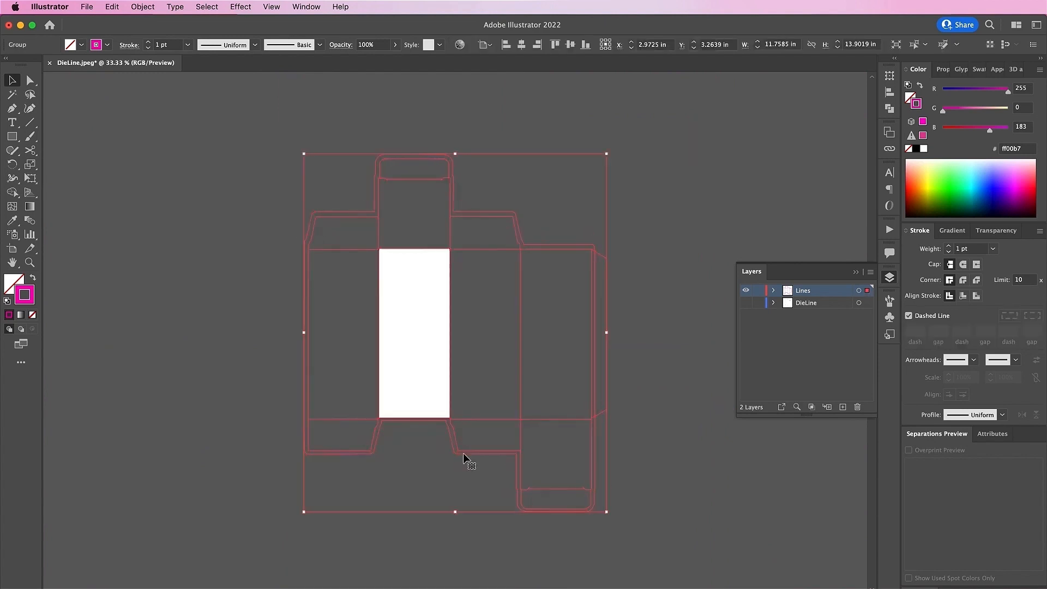
Delete the DieLine layer that holds the reference image
click(834, 304)
click(856, 407)
key(Return)
Fit the artboard to the bounds of the grouped die line and deselect the artwork
click(143, 7)
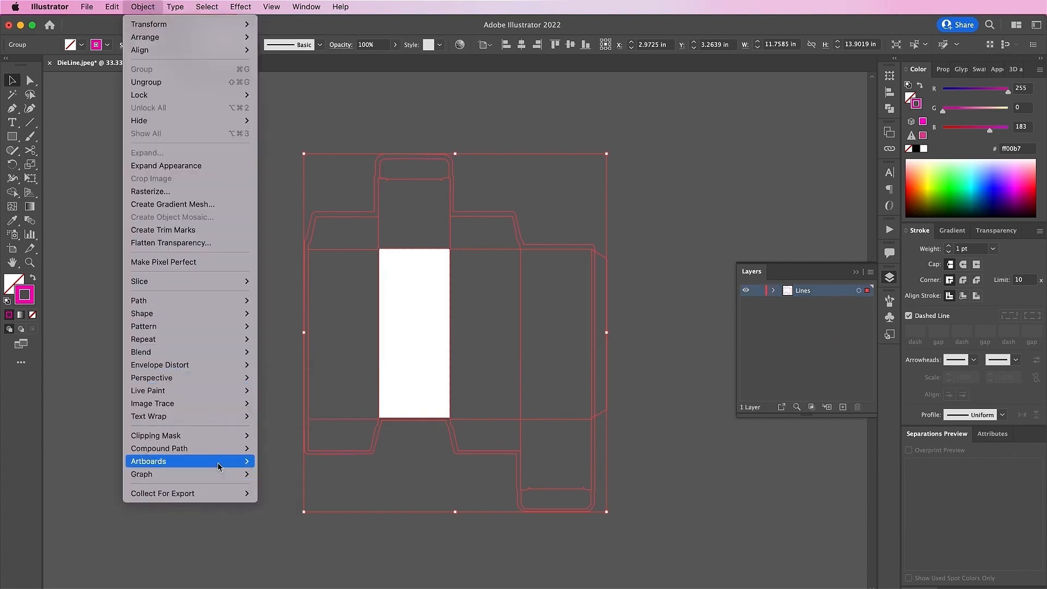
mouse_move(234, 461)
click(299, 500)
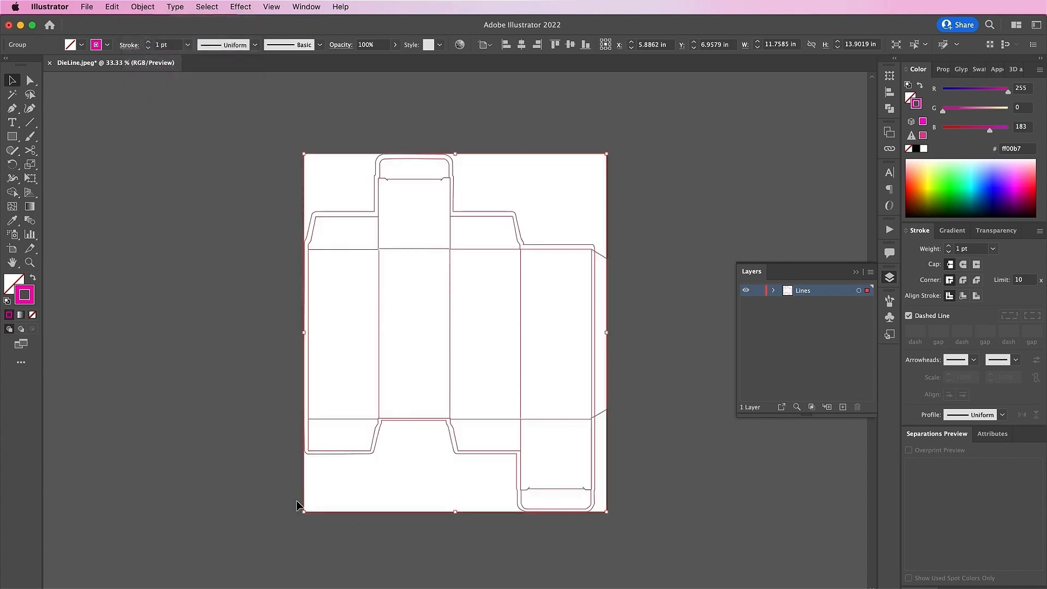
click(707, 505)
key(super+equal)
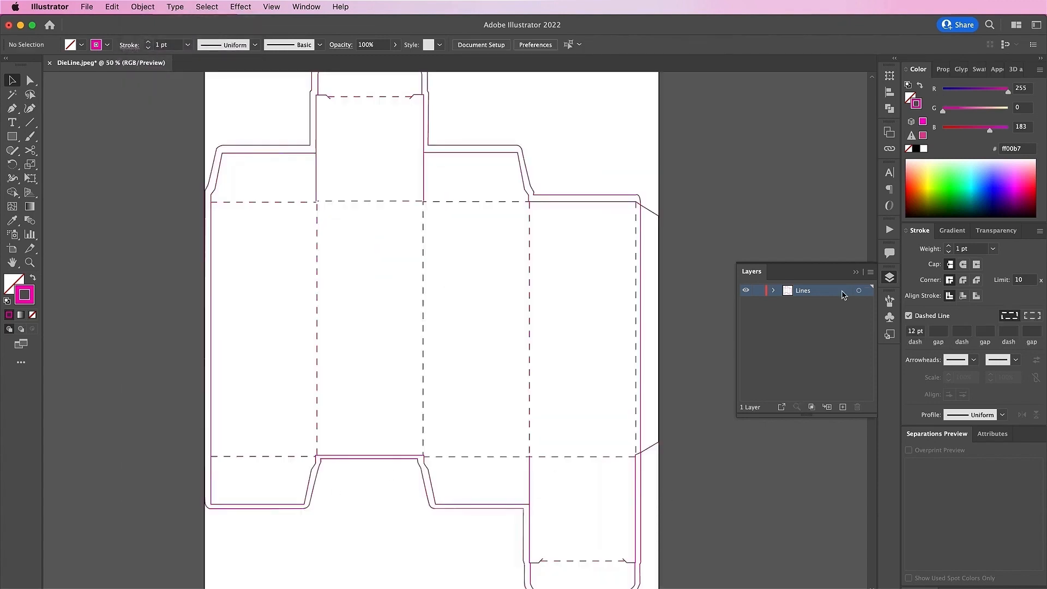
Select everything on the Lines layer and expand the artwork's strokes into filled shapes
click(867, 291)
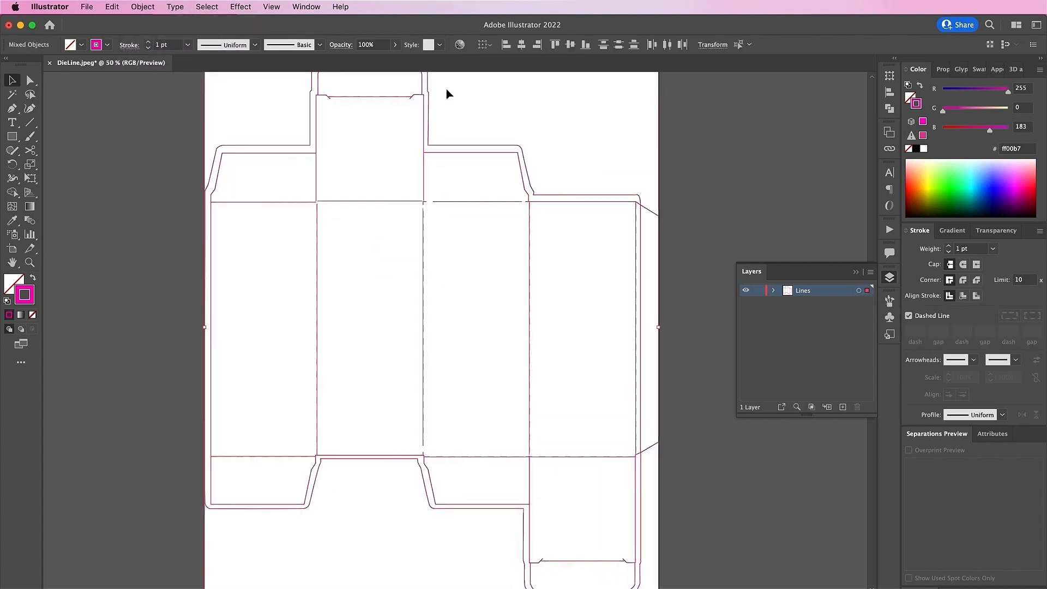
click(139, 7)
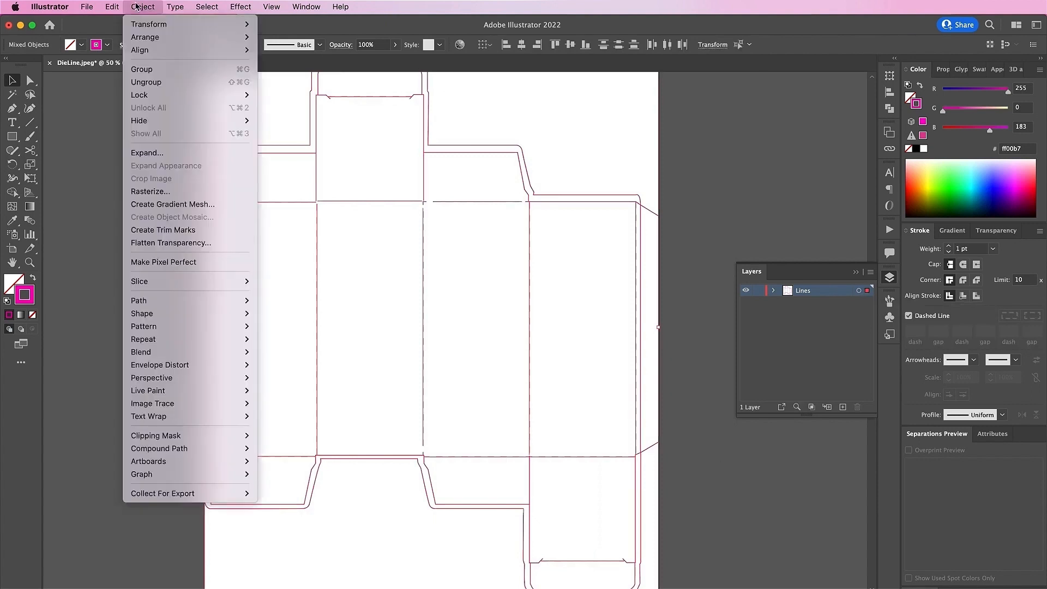
click(147, 153)
click(569, 408)
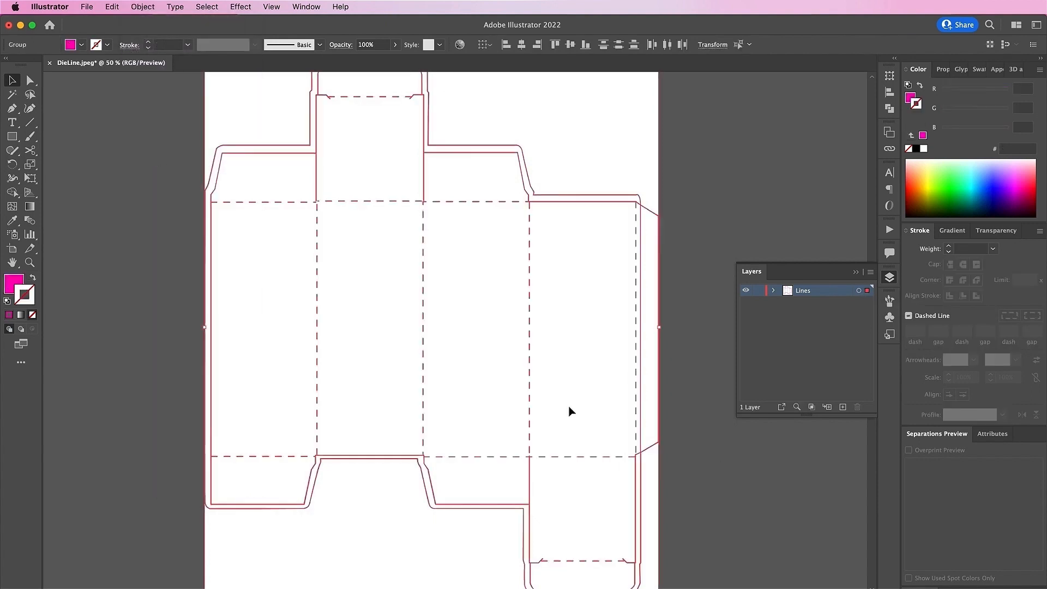
Copy the expanded die line artwork and switch to InDesign
click(112, 6)
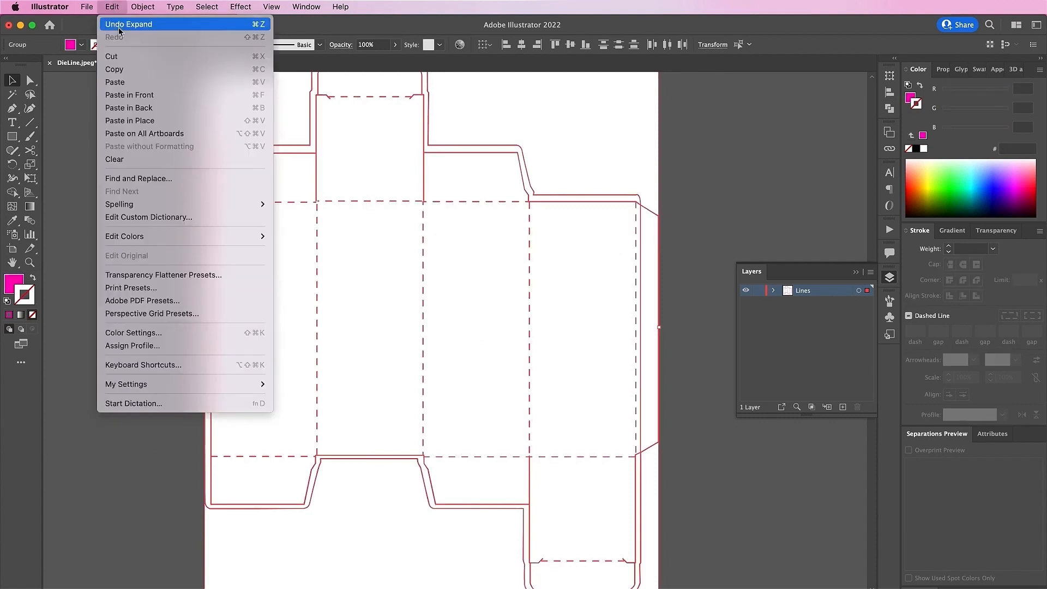
click(120, 70)
key(super+Tab)
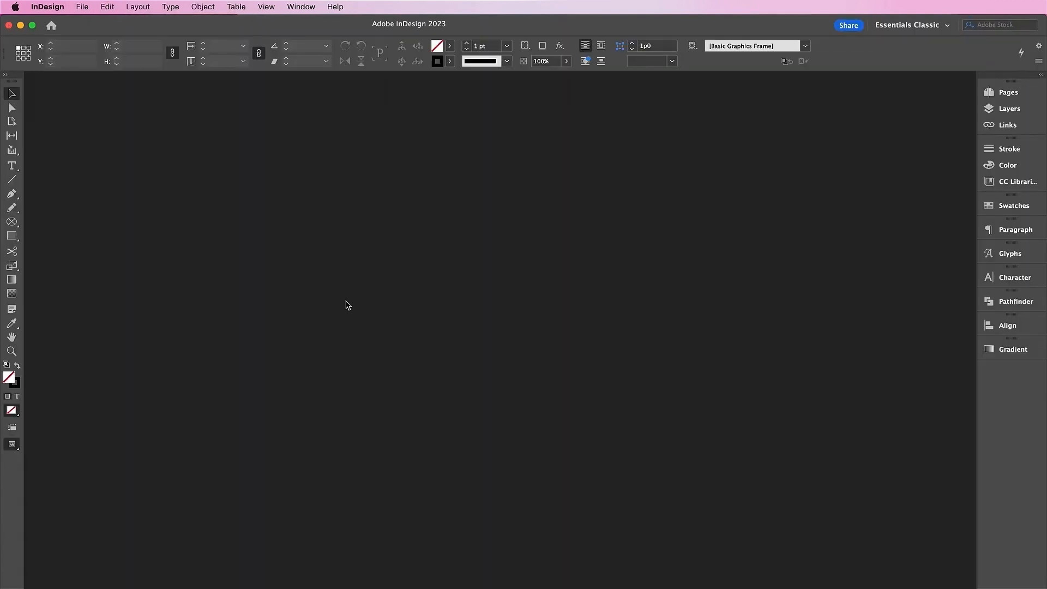
Start setting up a new document with its units in inches
click(87, 7)
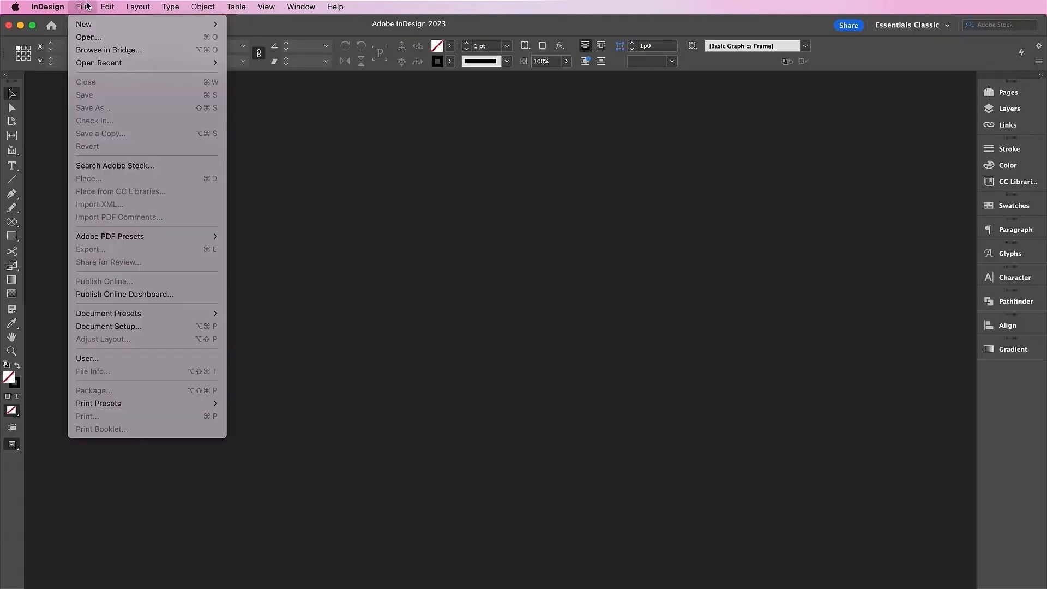
mouse_move(90, 24)
click(244, 25)
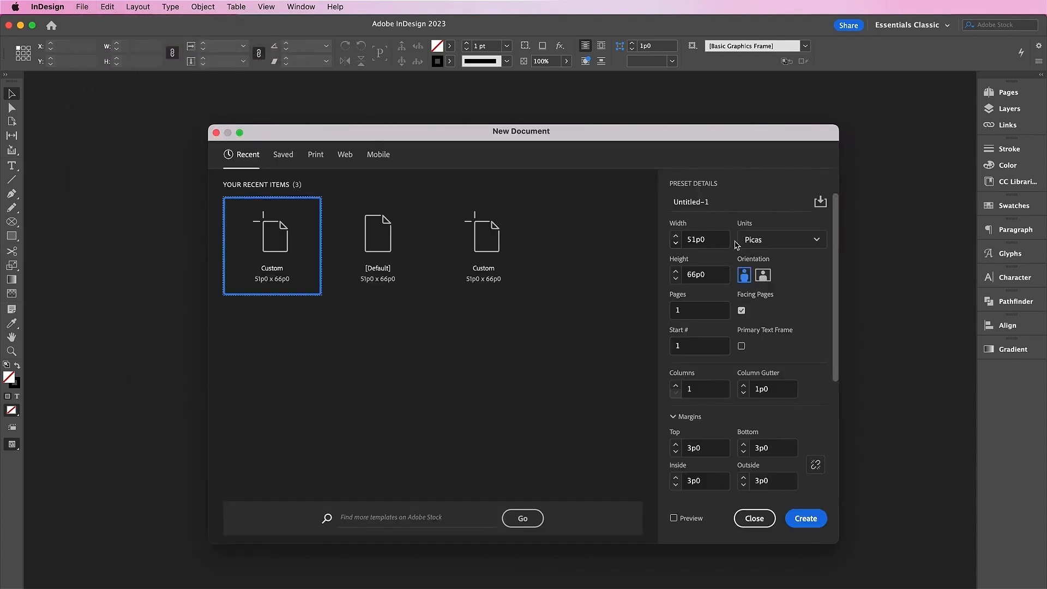
click(751, 248)
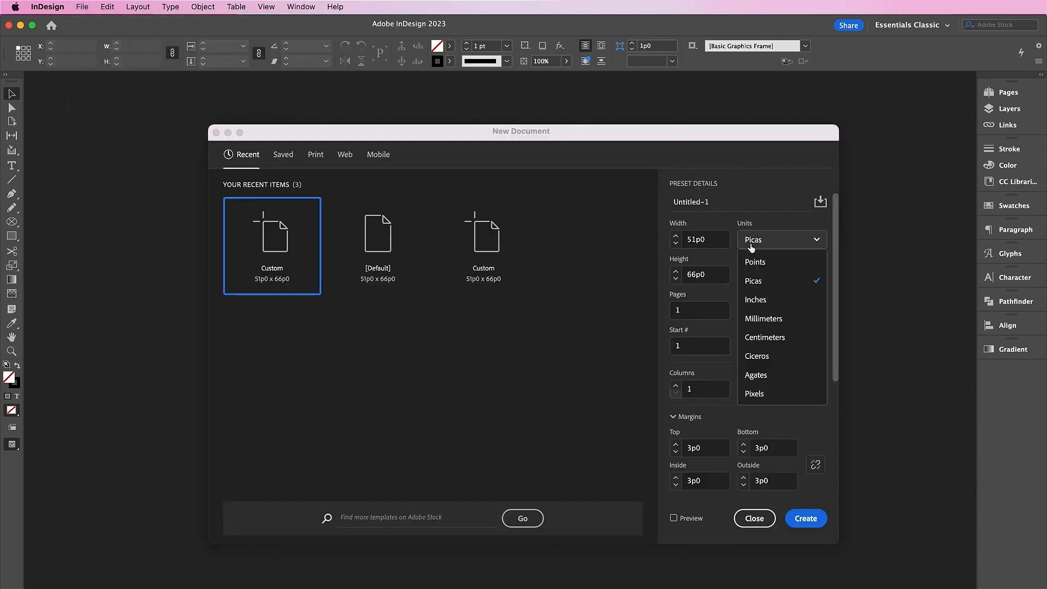
click(756, 304)
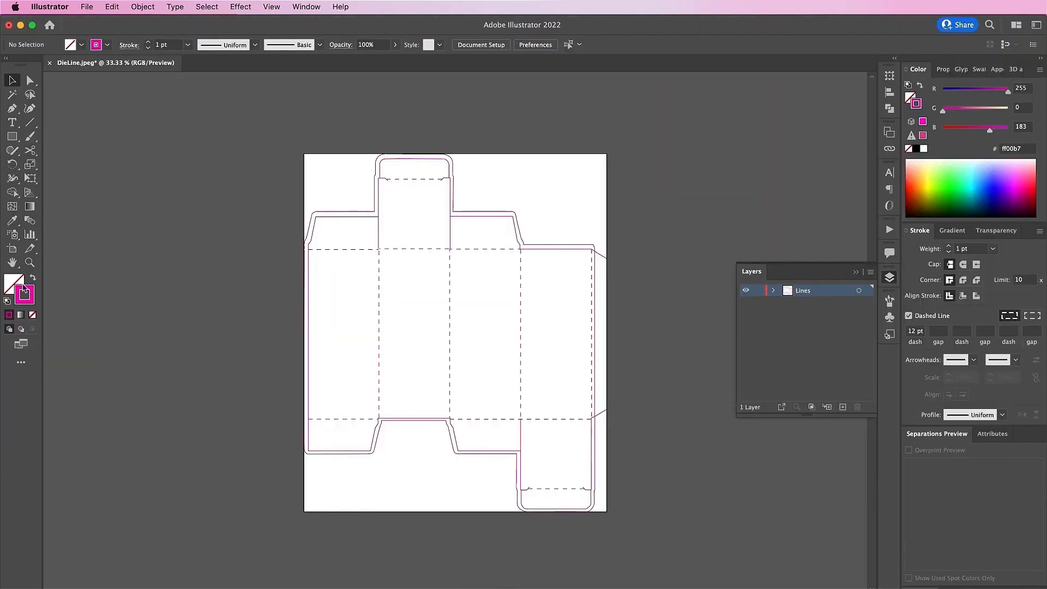
Copy the artboard's width from Illustrator and set the new InDesign document's width to 11.7724 in
click(12, 249)
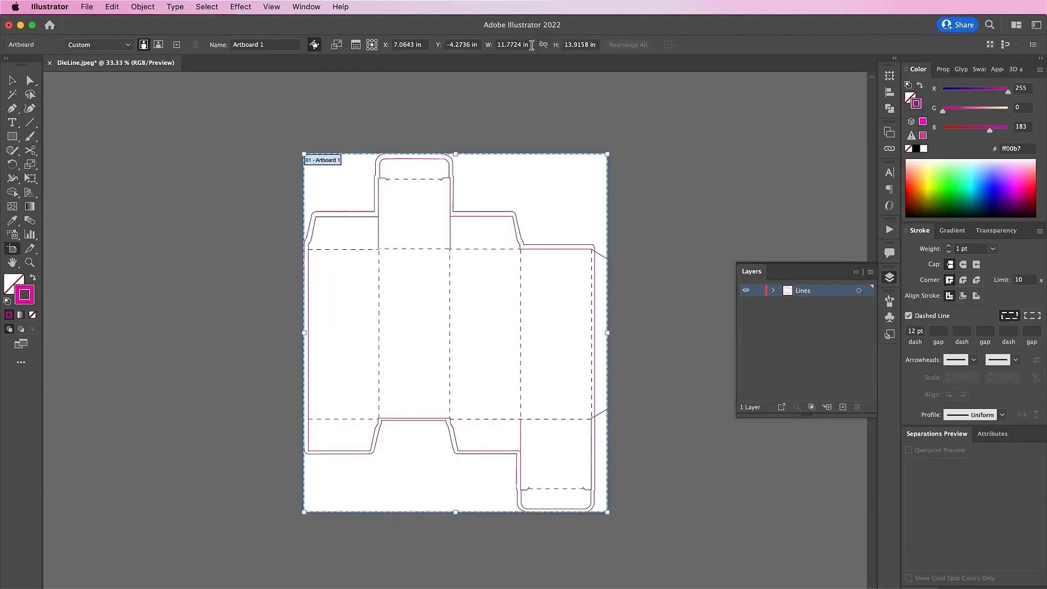
click(526, 44)
double_click(526, 44)
key(super+Tab)
drag(714, 240, 657, 240)
key(super+v)
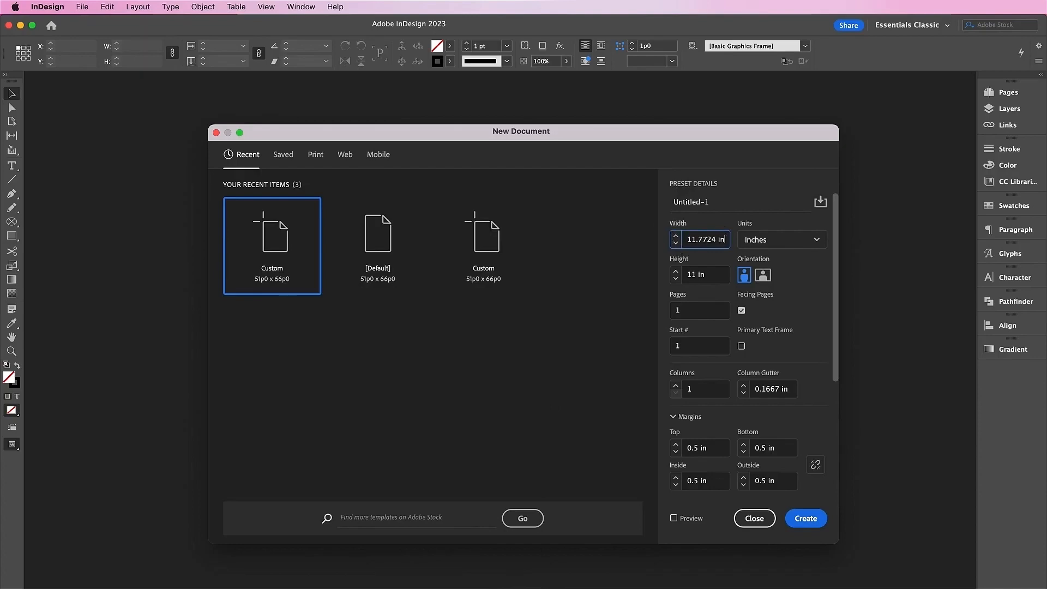
Copy the artboard's height from Illustrator and set the new InDesign document's height to 13.9158 in
key(super+Tab)
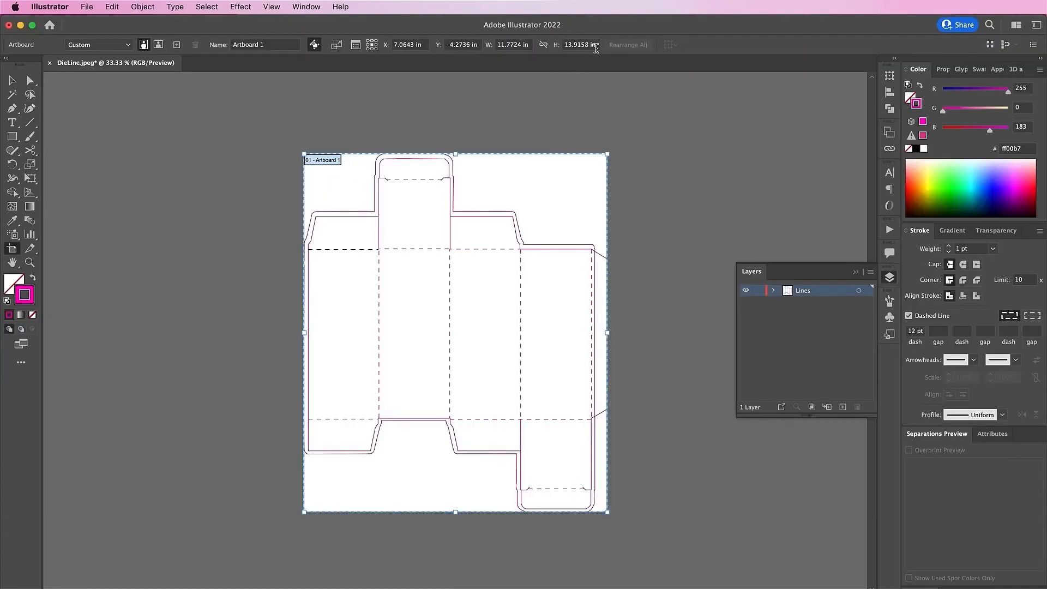
double_click(596, 45)
key(super+Tab)
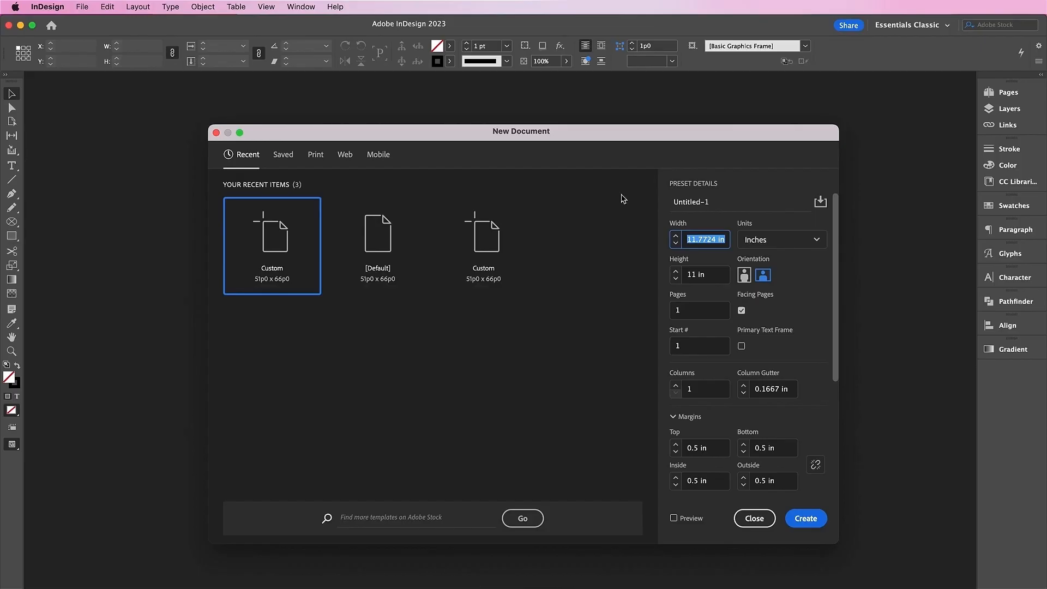
triple_click(704, 273)
key(super+v)
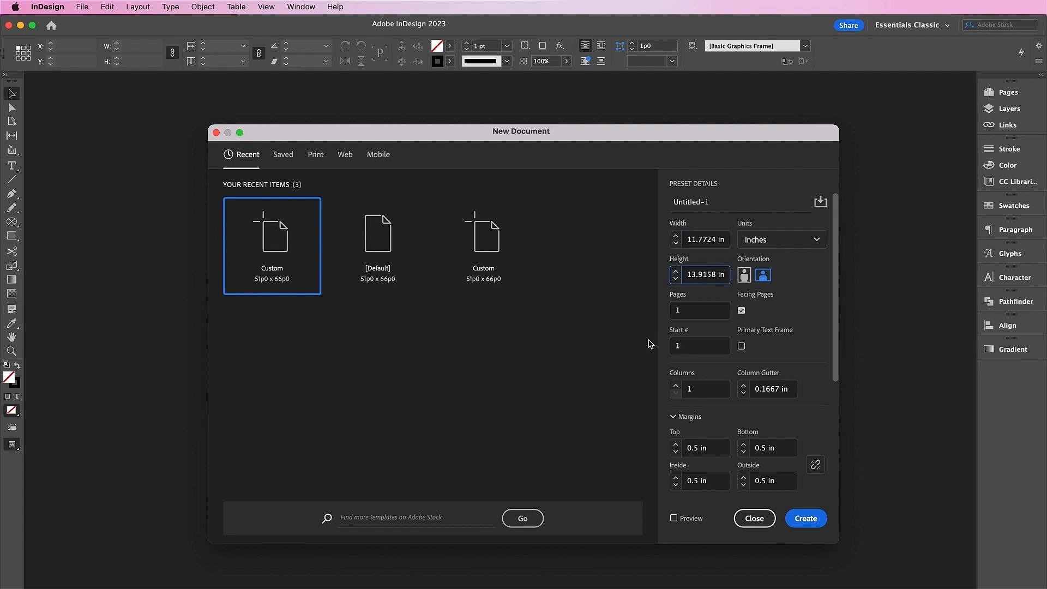
Turn off facing pages and create the document
click(741, 310)
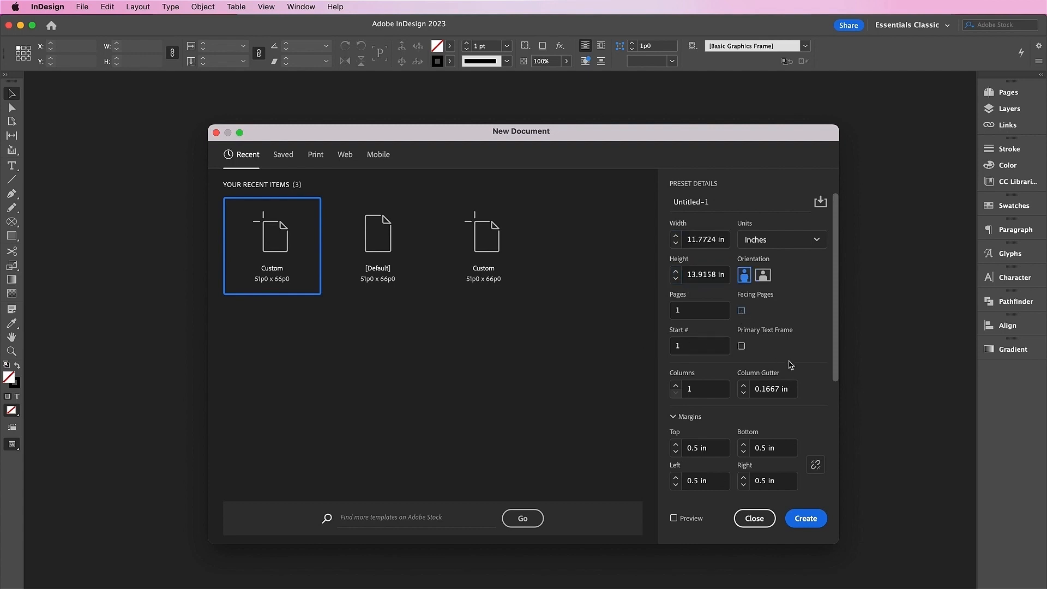
drag(834, 376, 826, 493)
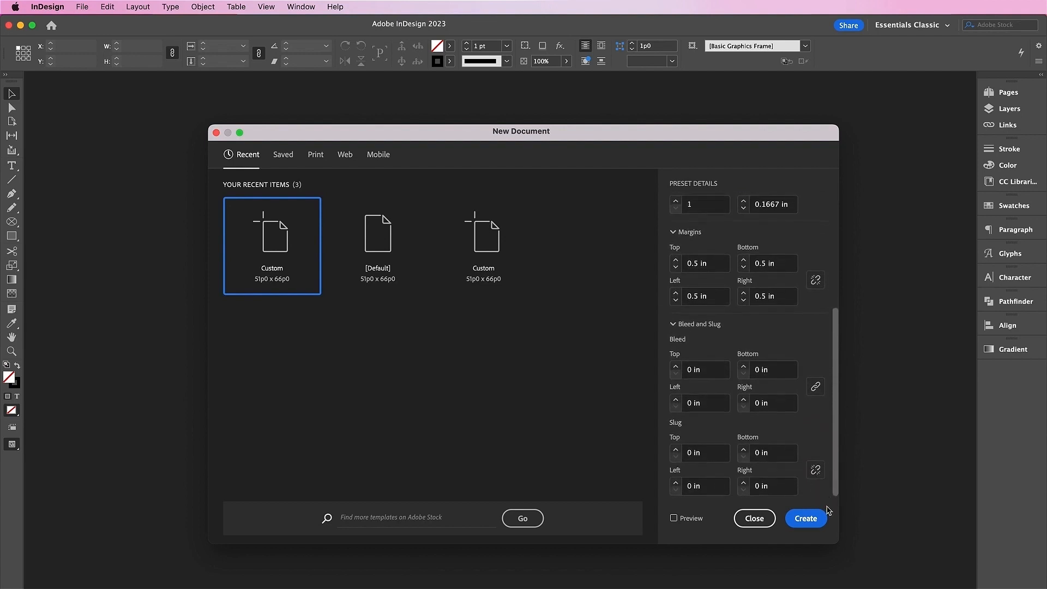
click(806, 518)
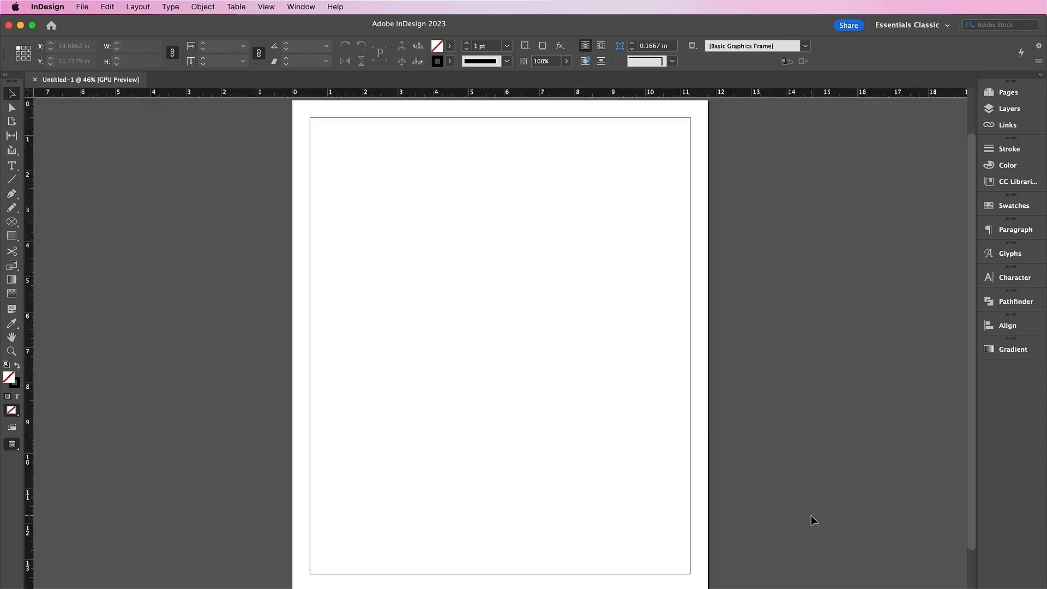
Rename the document's default layer as Pattern
click(987, 108)
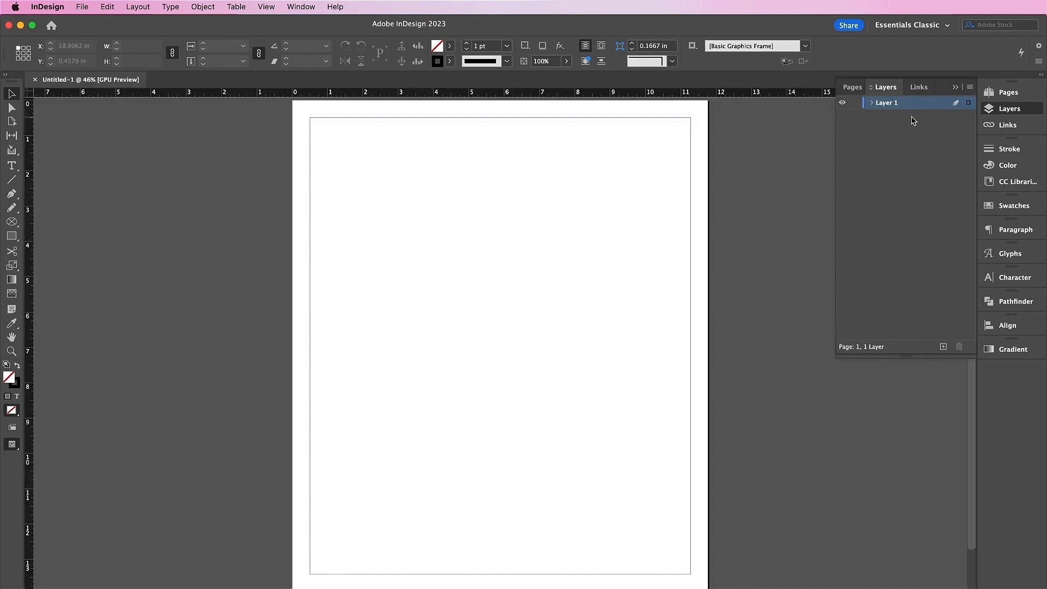
double_click(885, 104)
text(Pa)
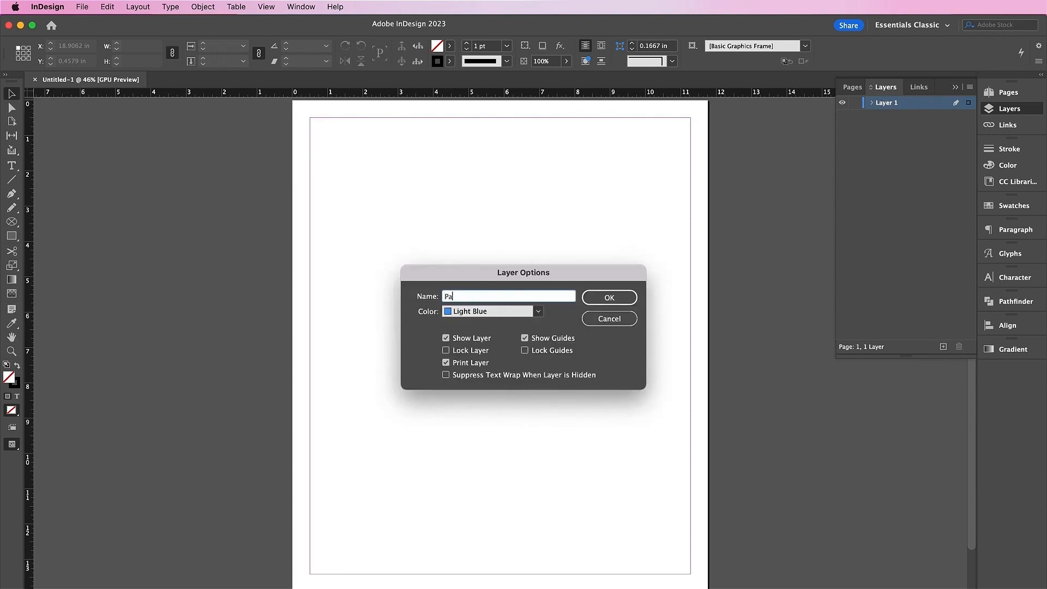
text(ttern)
key(Return)
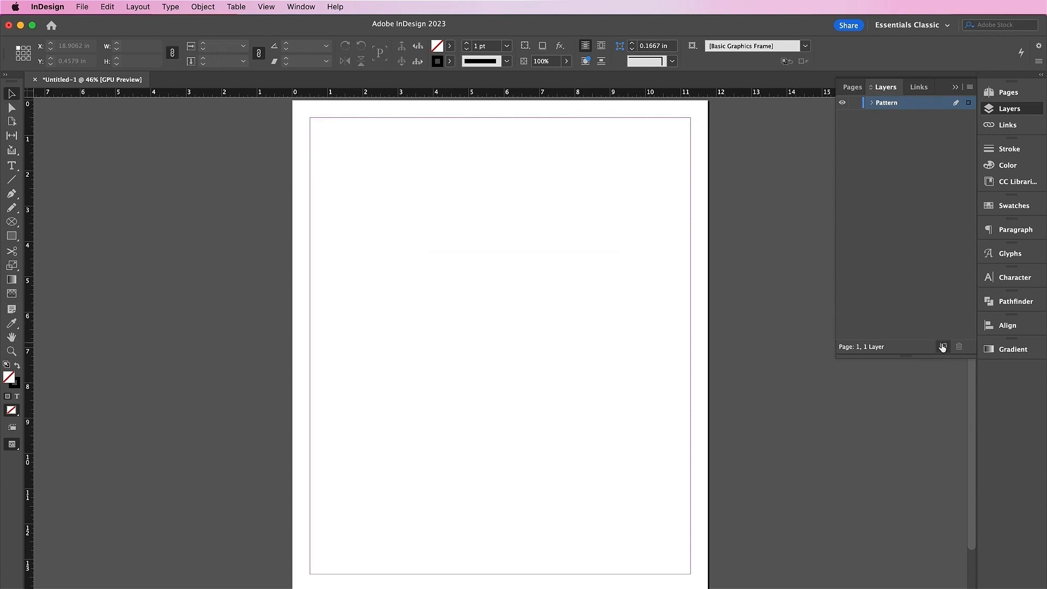
Add a non-printing layer named "Folds and Bleed – DO NOT PRINT" above the Pattern layer
click(943, 347)
double_click(884, 104)
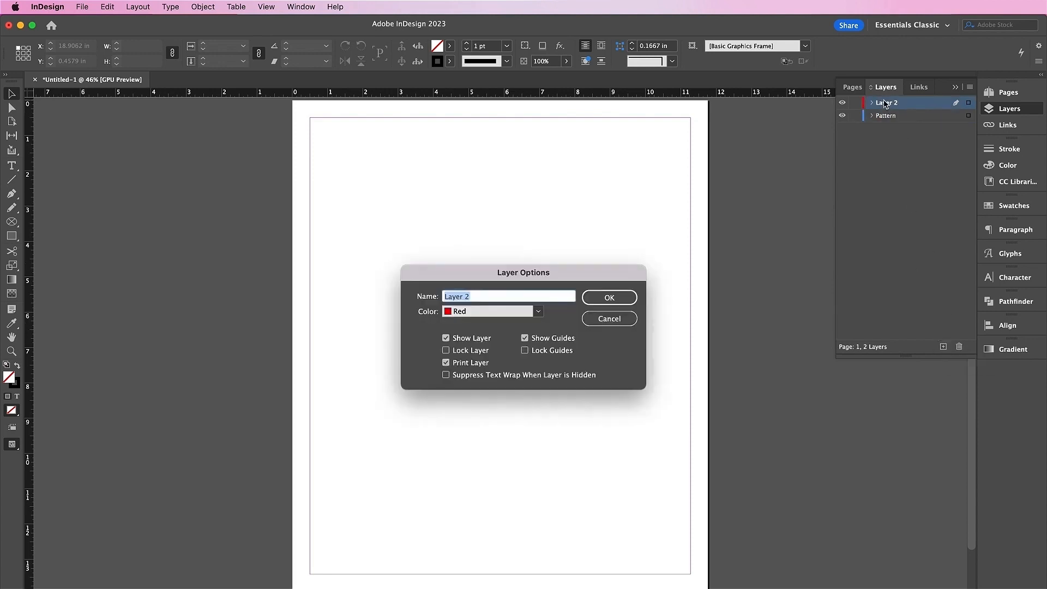
text(Folds and Bleed – DO NOT PRINT)
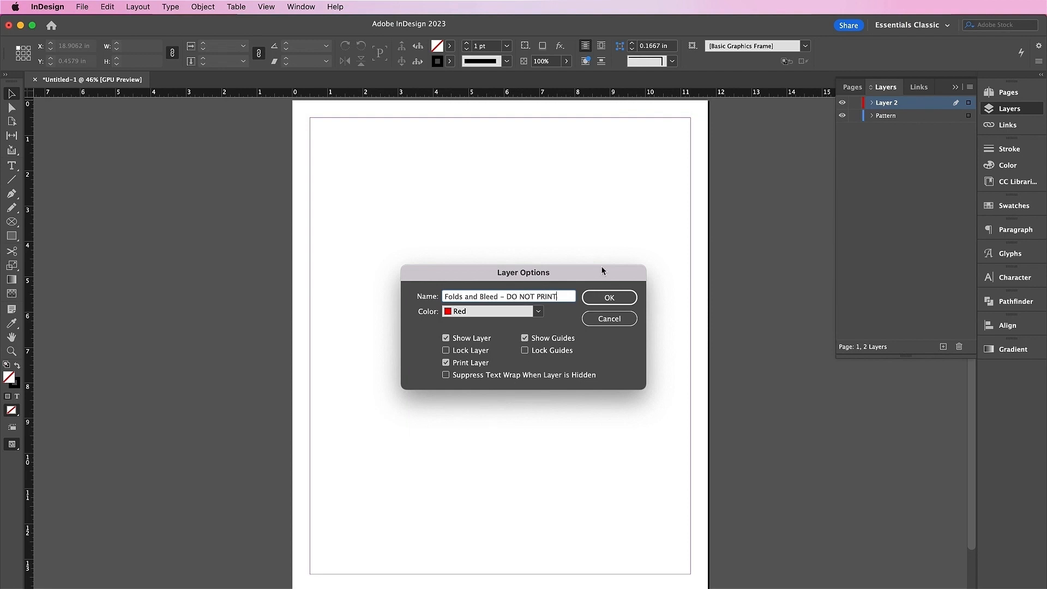
click(446, 363)
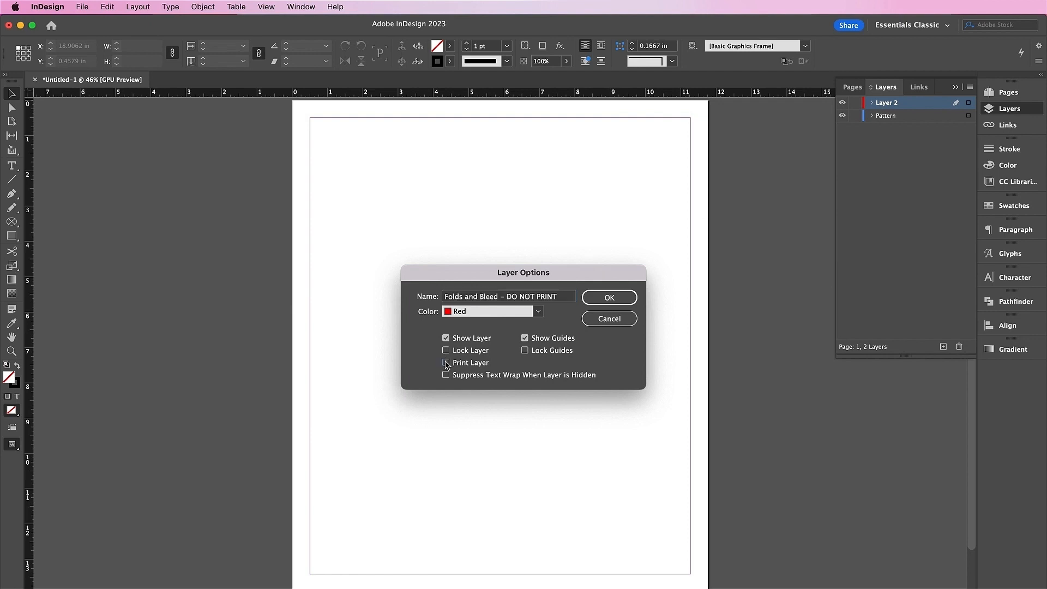
click(609, 297)
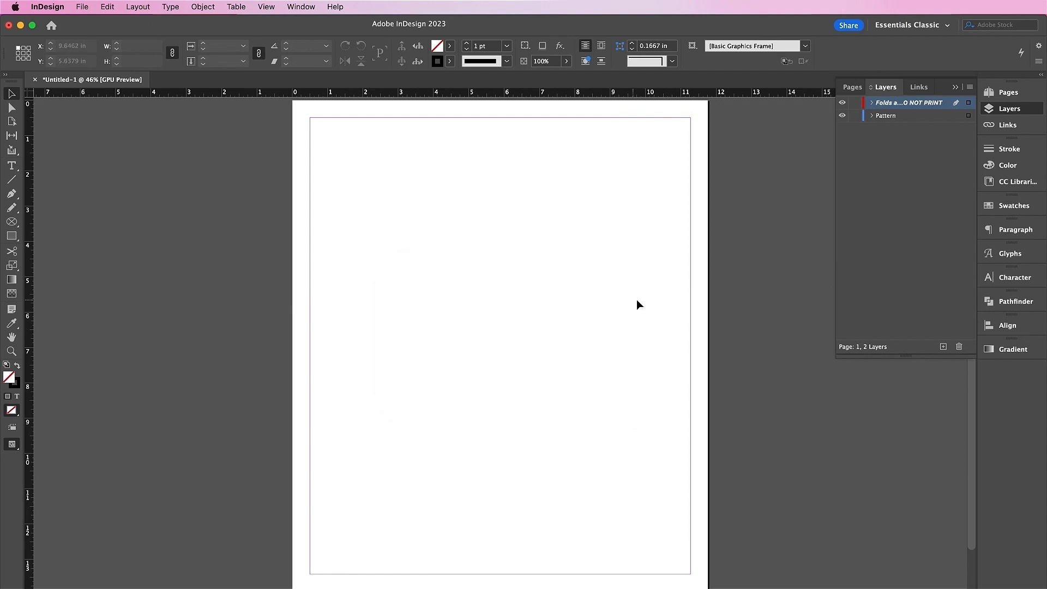
Add a non-printing layer named "Die Line – DO NOT PRINT" above the folds and bleed layer
click(943, 346)
double_click(893, 104)
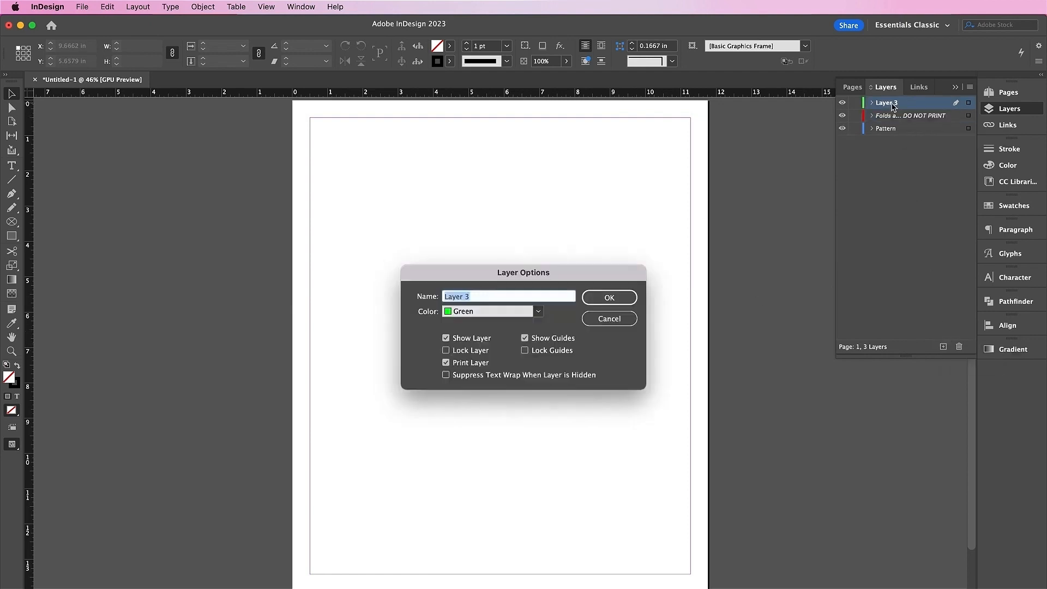
text(Die Line – DO NOT PRINT)
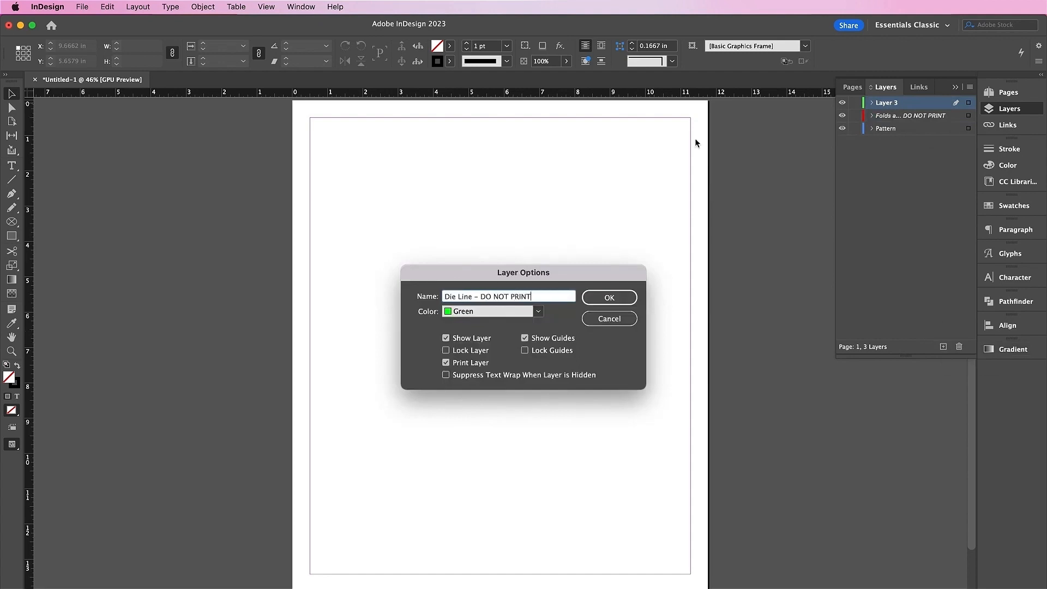
click(469, 363)
click(609, 298)
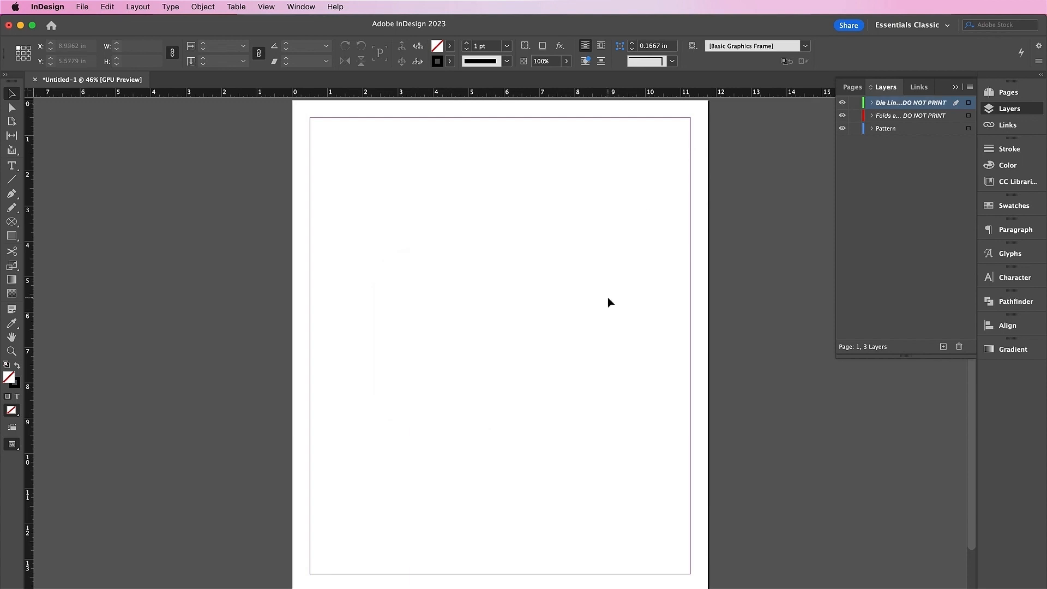
Add a layer named Labels above the die line layer
click(943, 347)
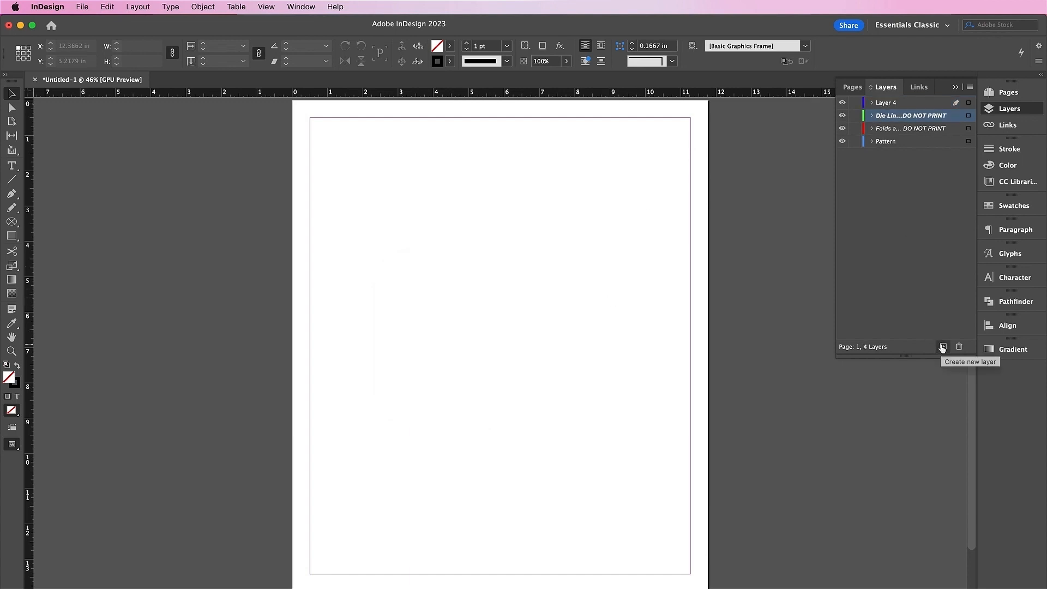
double_click(885, 105)
text(Labels)
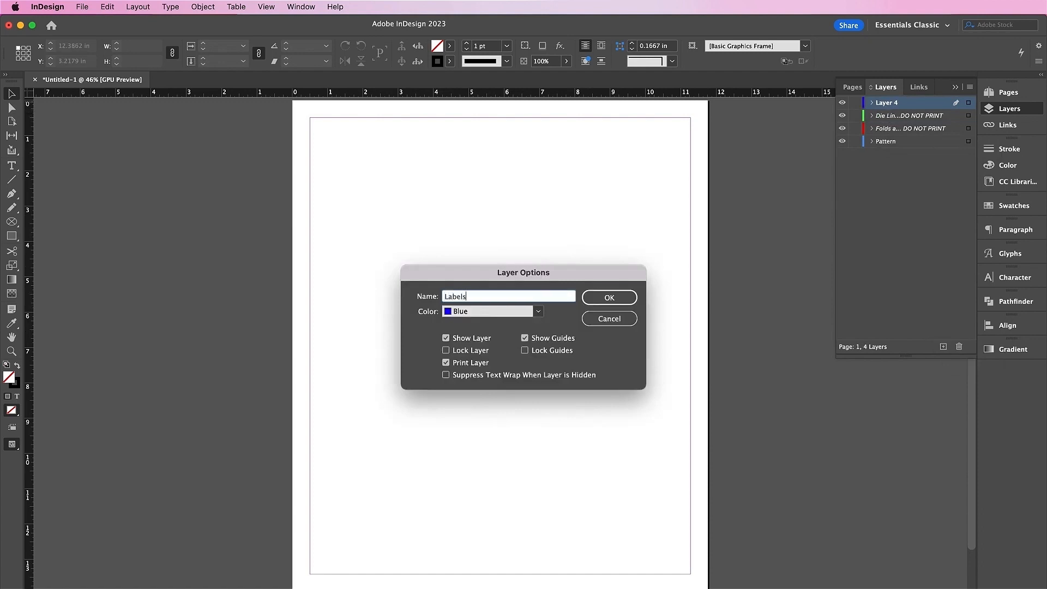
key(Return)
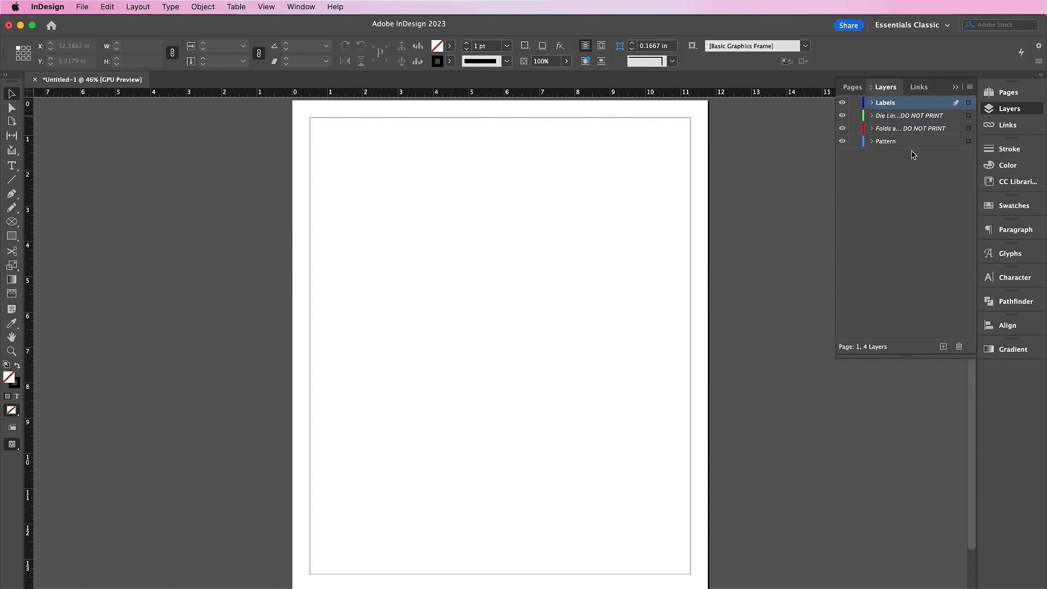
Add a layer named Type above the Labels layer
click(943, 347)
double_click(886, 104)
text(T)
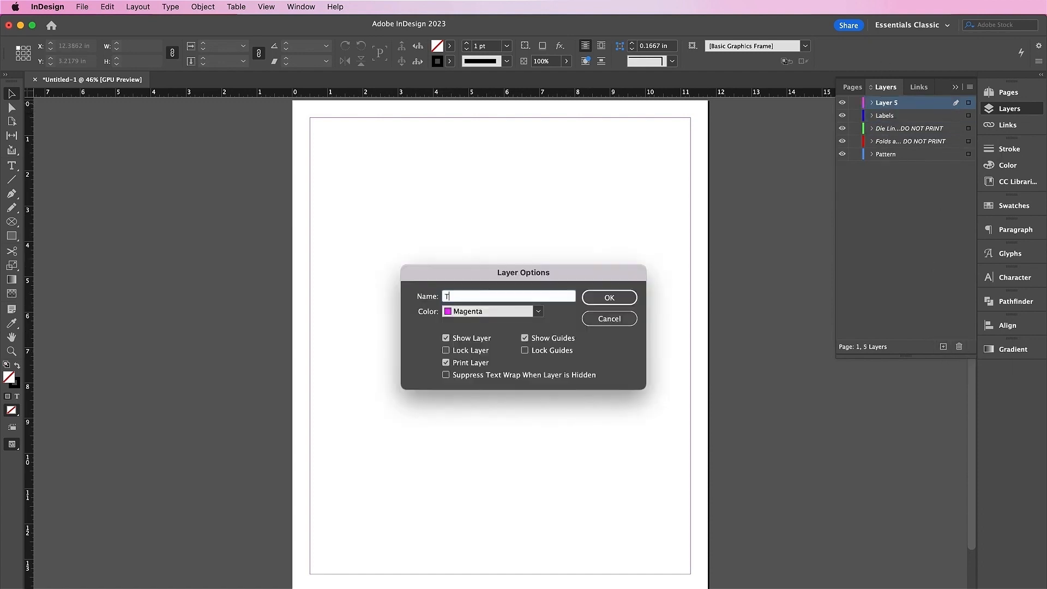
text(ype)
key(Return)
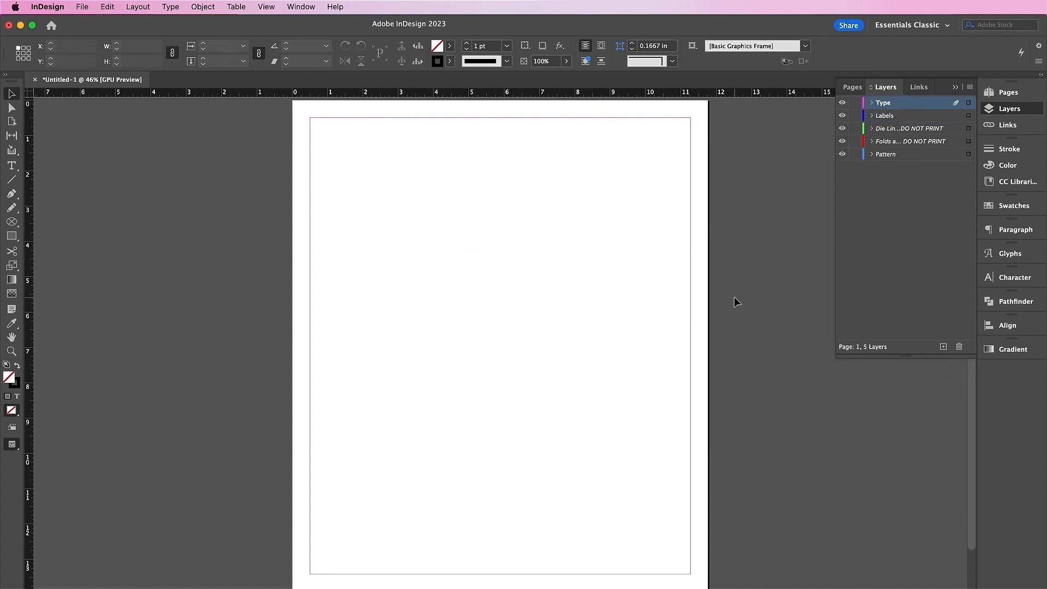
Lock the Pattern, Die Line, Labels and Type layers, leaving the Folds and Bleed layer editable
click(855, 154)
click(855, 141)
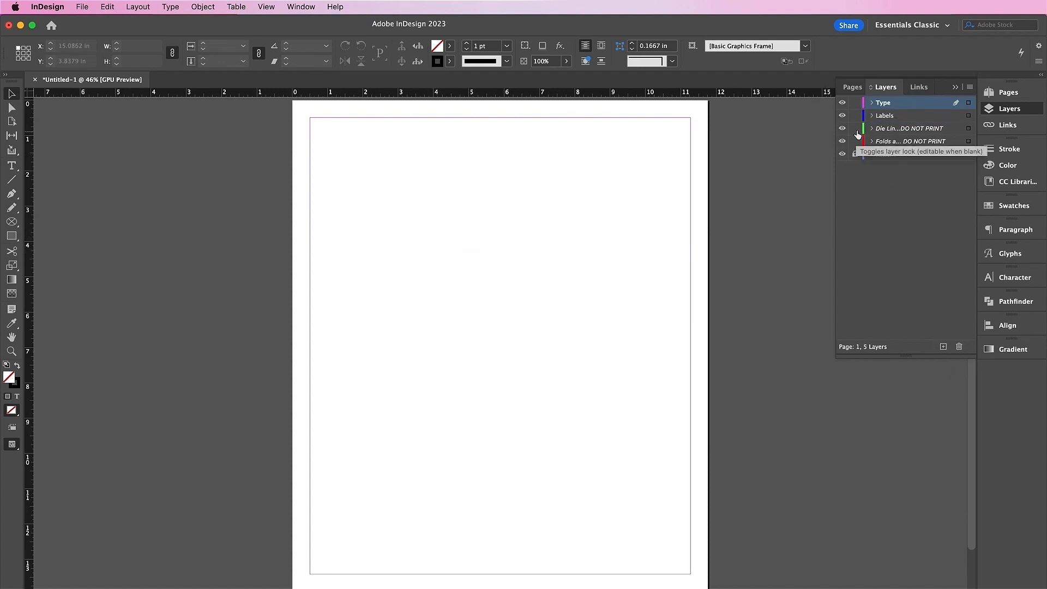
click(855, 128)
click(855, 116)
click(855, 103)
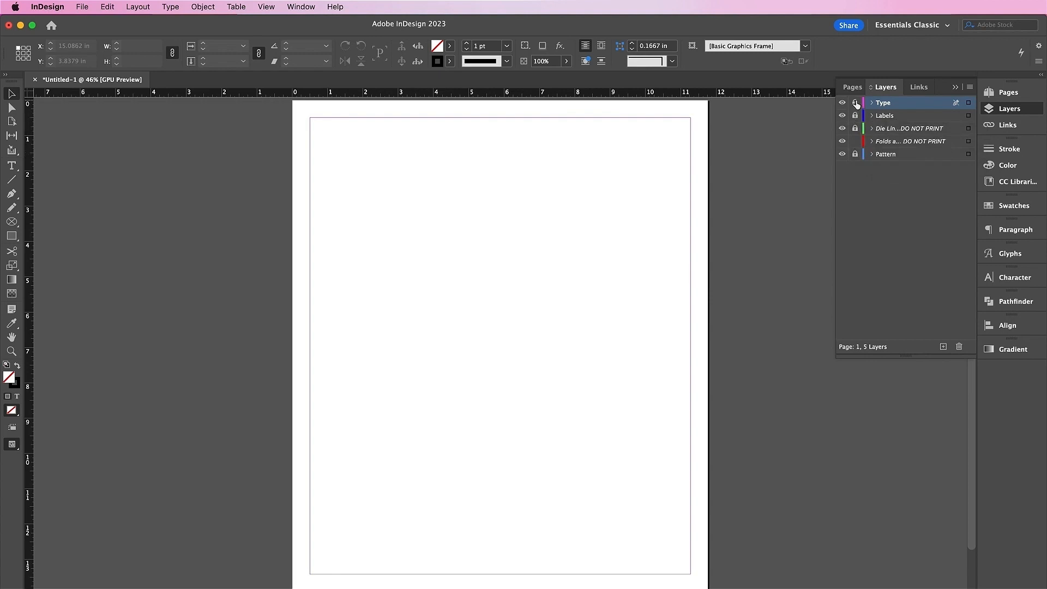
Paste the copied die line artwork onto the Folds and Bleed layer
click(887, 144)
key(super+equal)
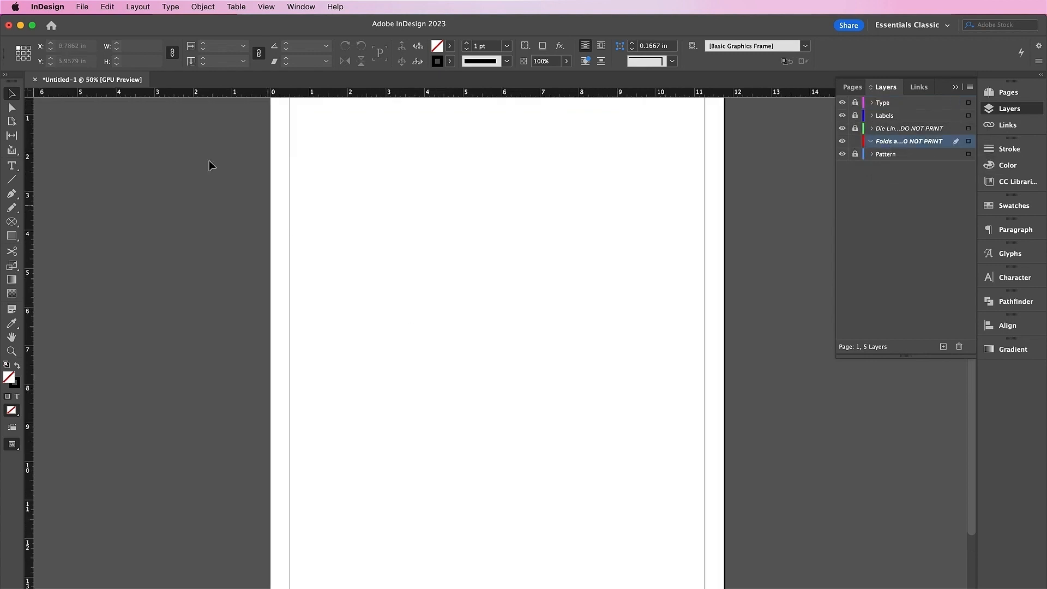
click(107, 6)
click(117, 83)
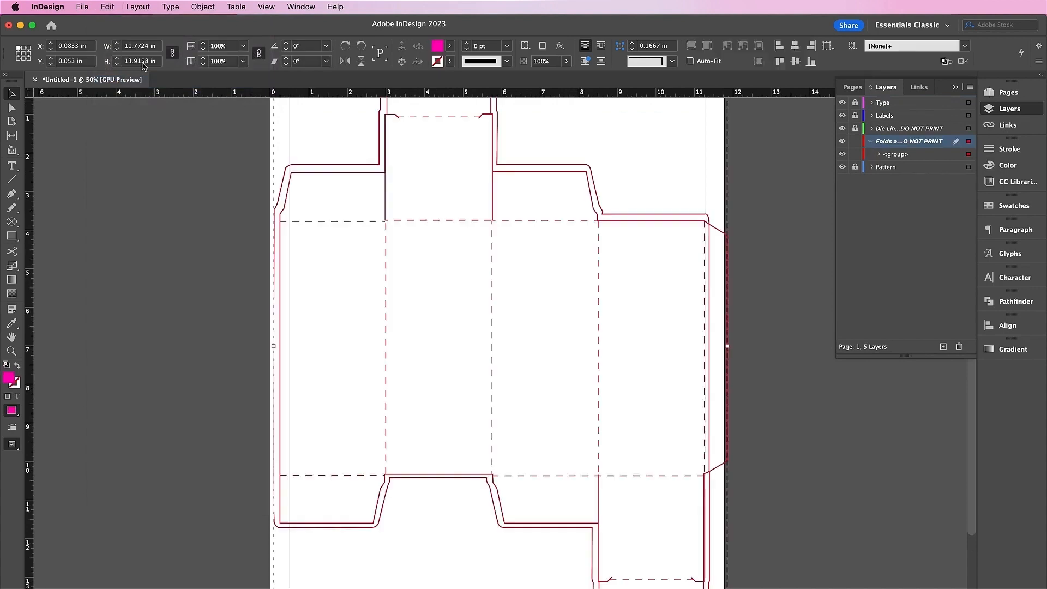
Ungroup the pasted die line artwork and deselect it
click(202, 6)
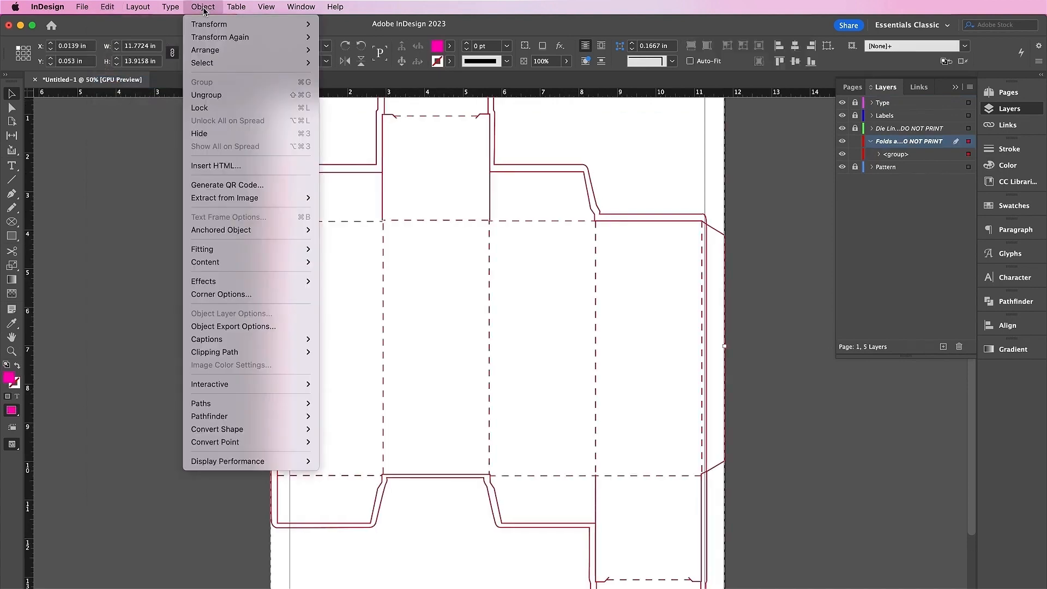
click(212, 95)
click(212, 210)
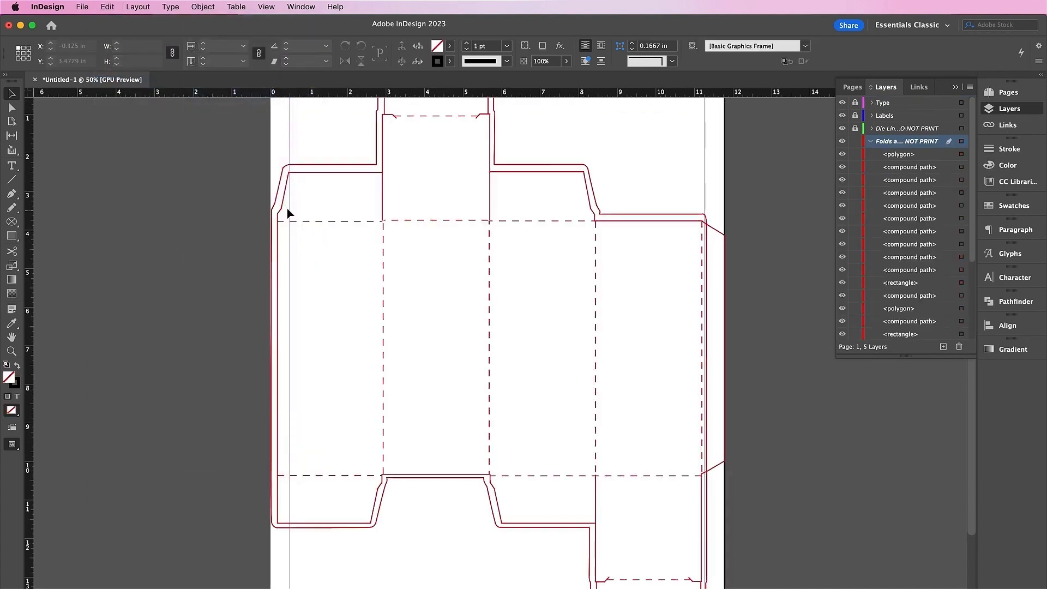
Group the die line's solid inner cut pieces, including the side glue flap and the top and bottom tuck flaps, and deselect them
click(356, 174)
scroll(386, 191, up, 2)
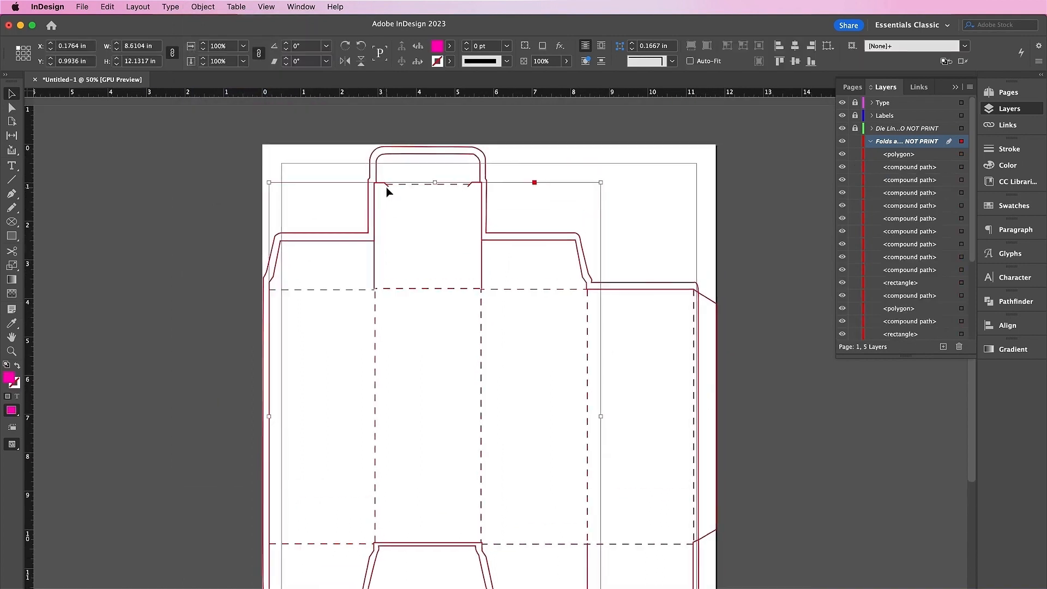
shift+click(387, 159)
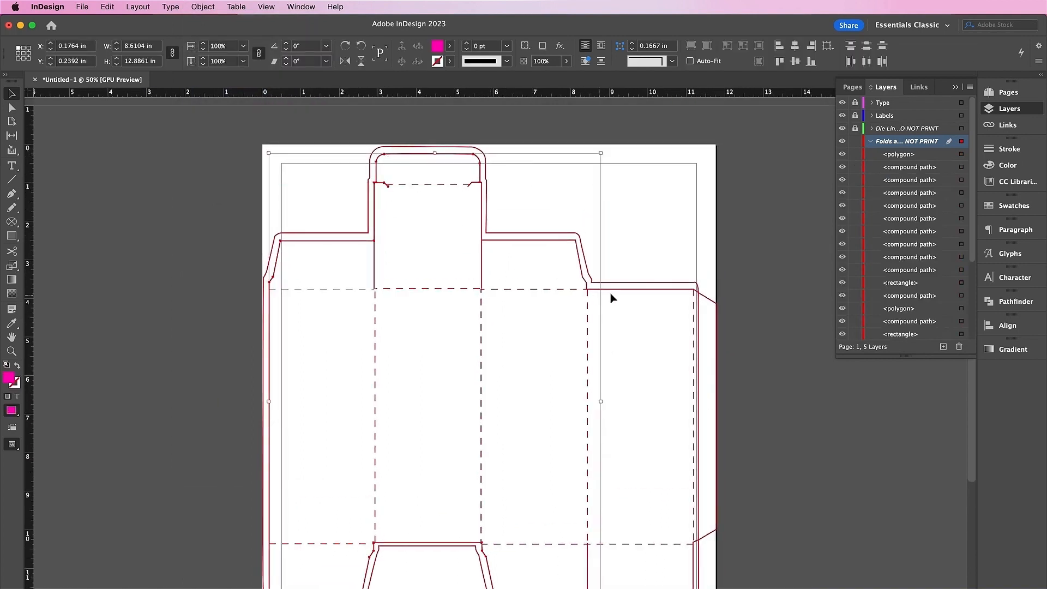
shift+click(638, 289)
shift+click(707, 297)
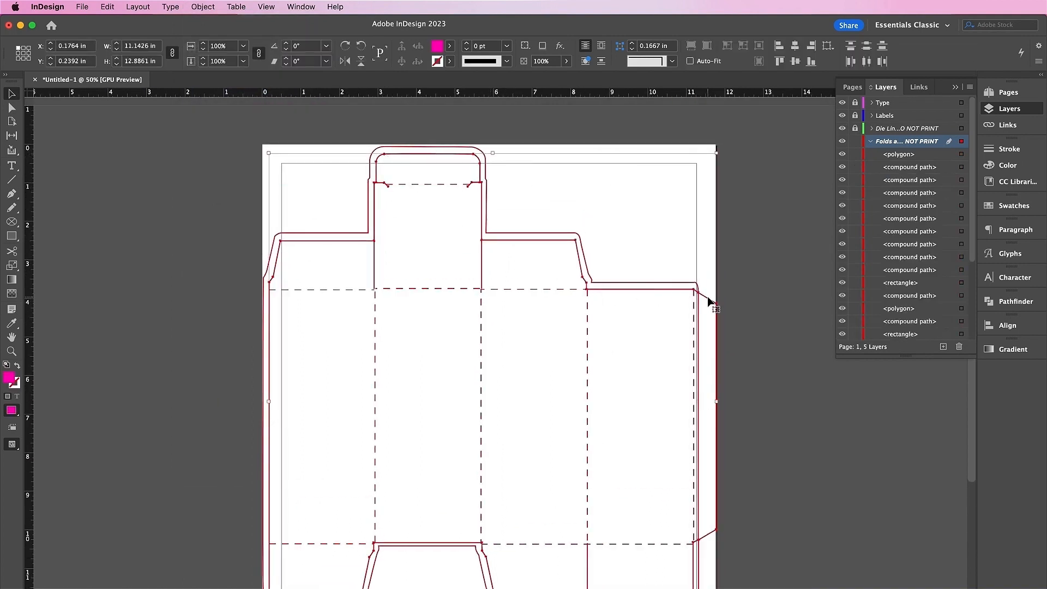
scroll(708, 299, down, 5)
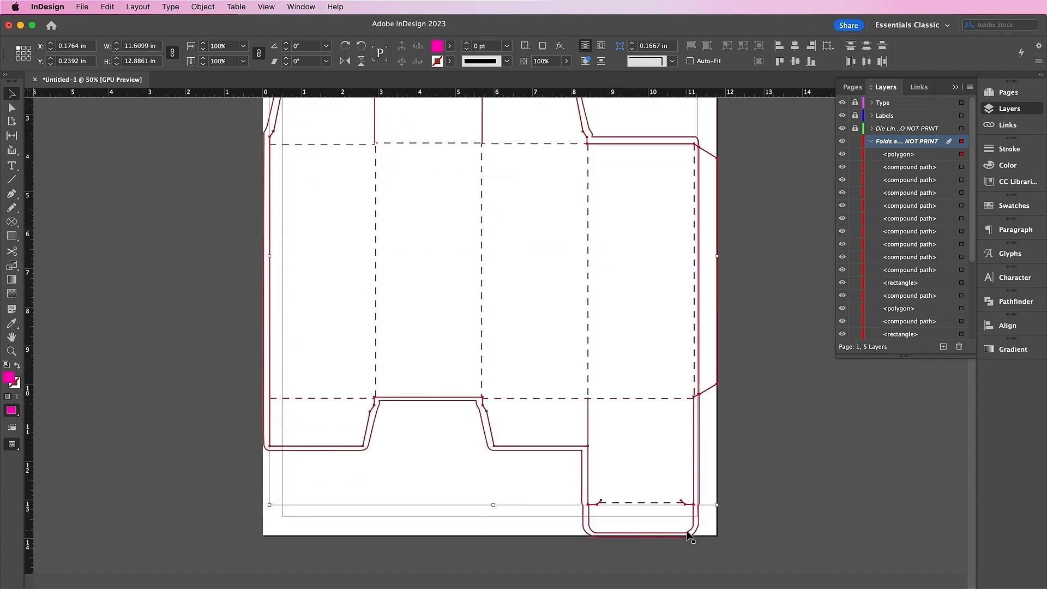
shift+click(689, 534)
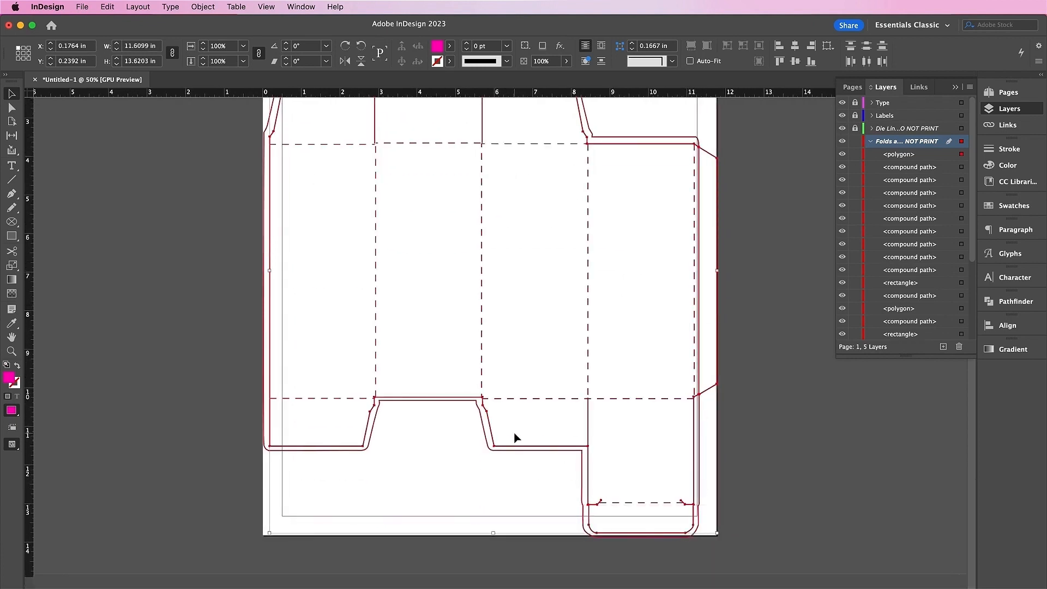
scroll(515, 435, up, 1)
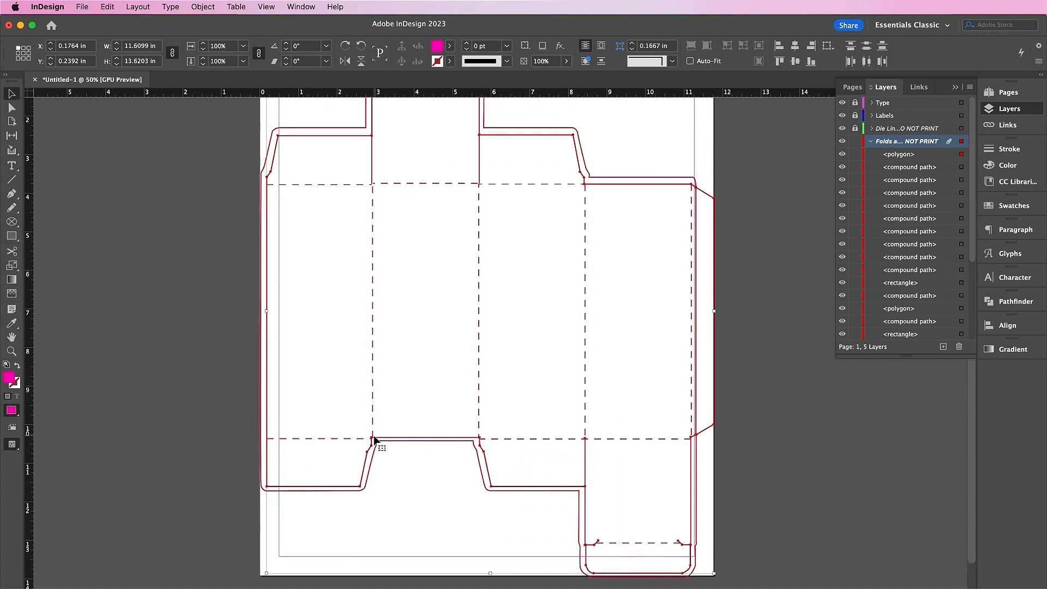
scroll(374, 437, up, 2)
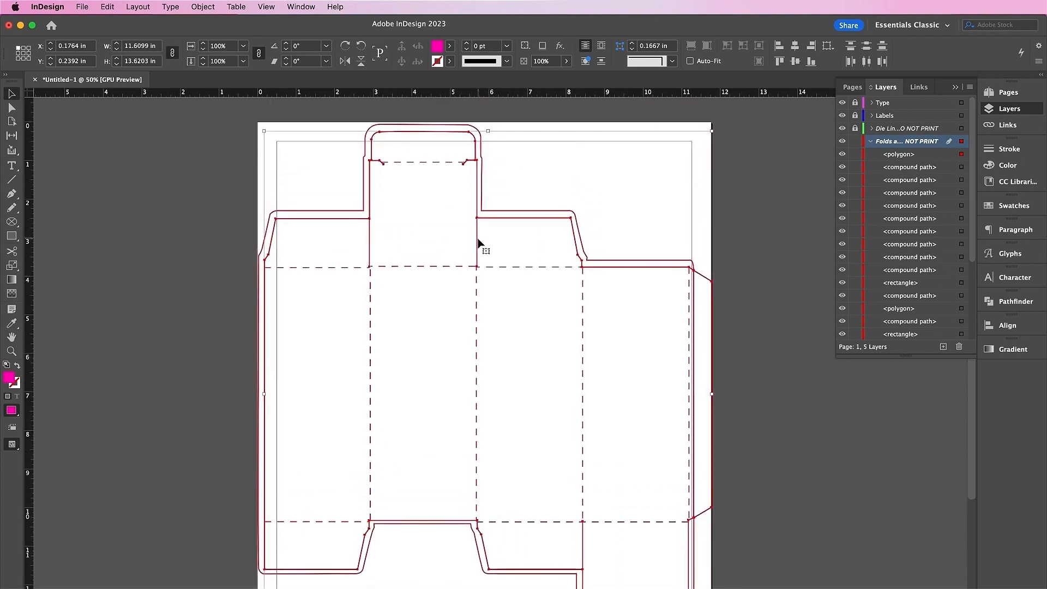
right_click(359, 223)
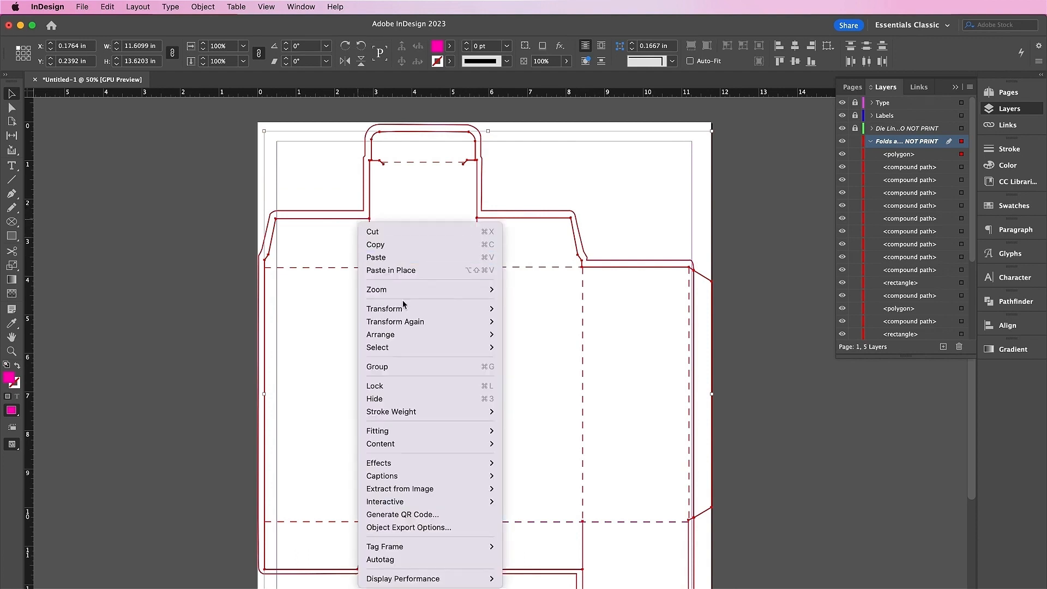
click(420, 365)
key(super+minus)
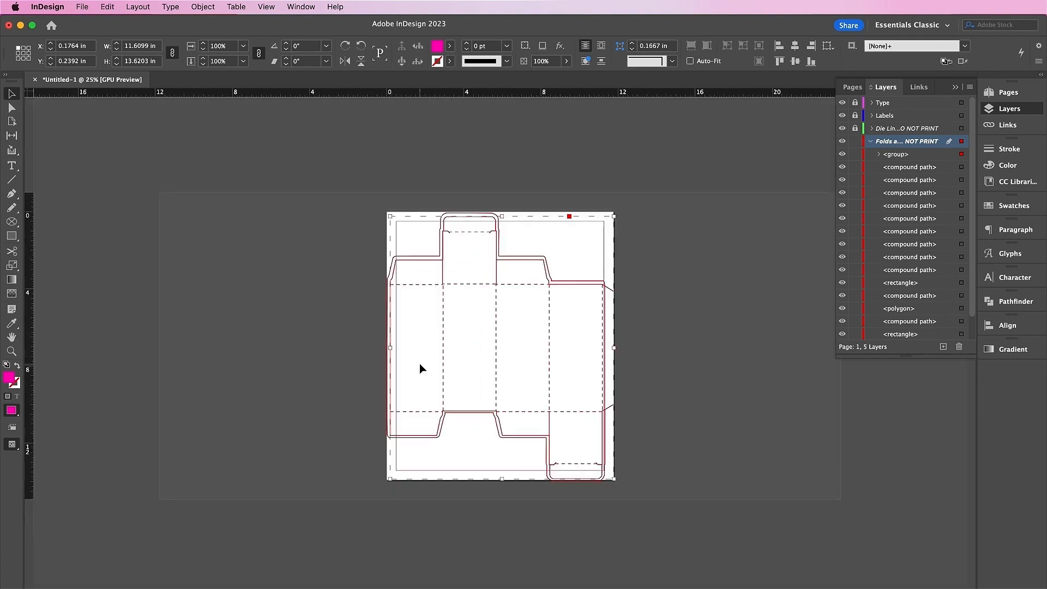
click(764, 410)
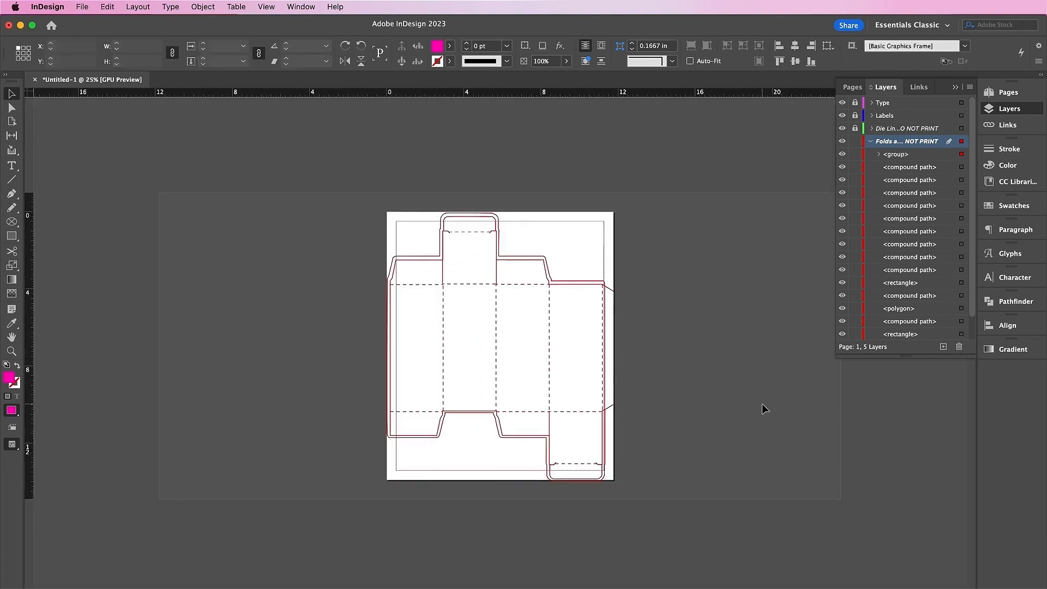
Unlock the Die Line layer and move the cut-line group onto it from the Folds and Bleed layer
click(842, 155)
click(842, 155)
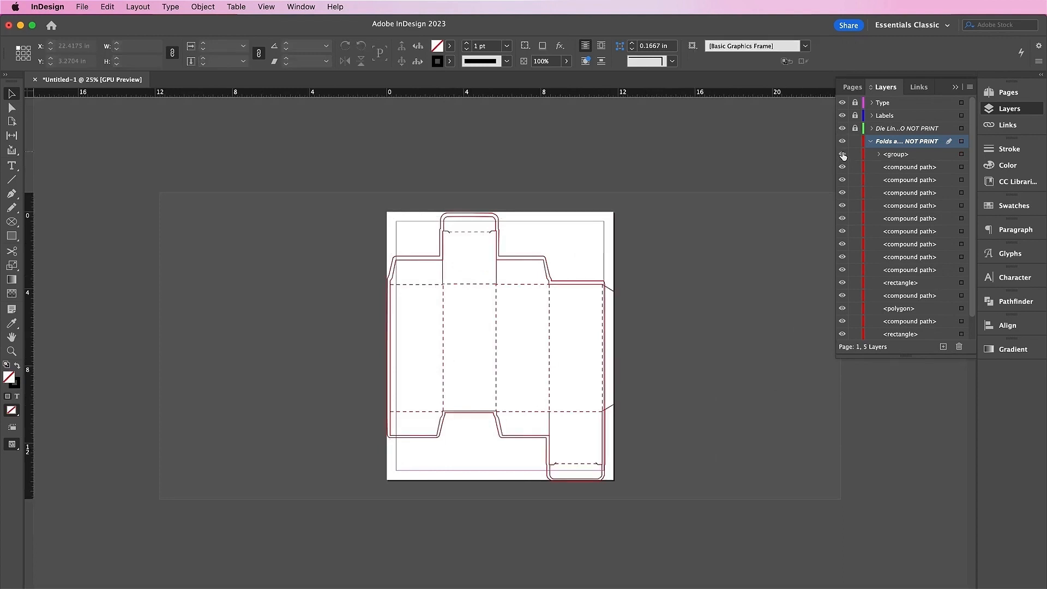
click(842, 155)
click(842, 154)
key(super+equal)
click(918, 154)
click(855, 128)
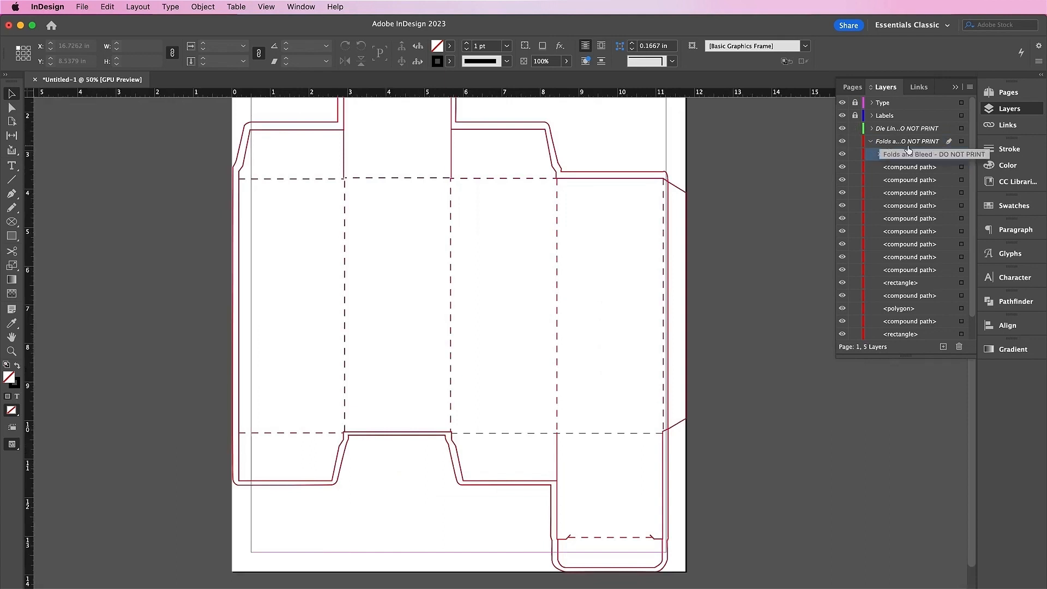
drag(926, 152, 892, 133)
Expand the Die Line layer's contents, lock the Folds and Bleed layer, and make the Die Line layer active
click(872, 128)
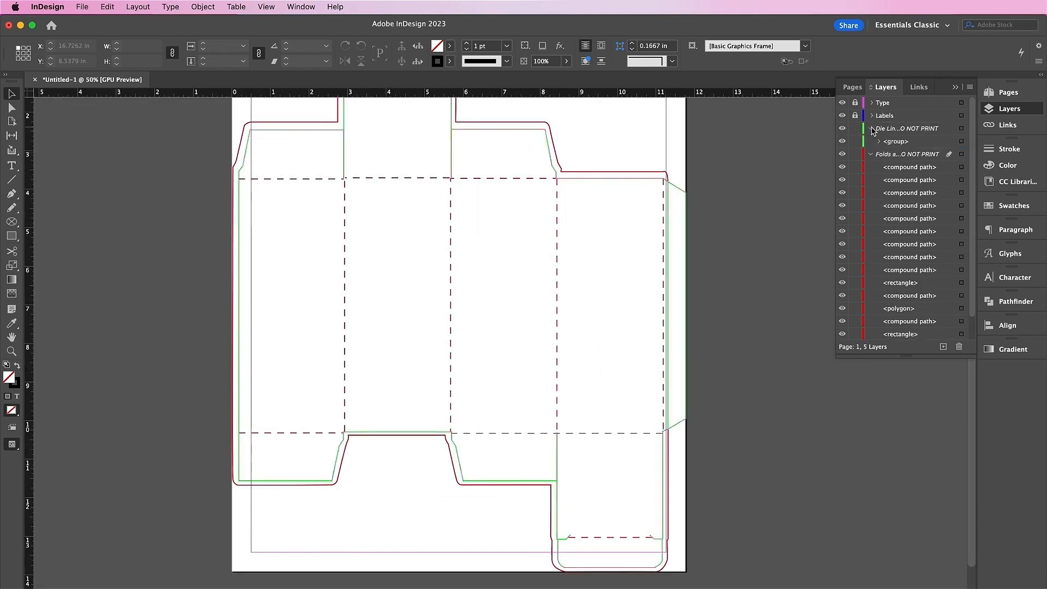
click(854, 157)
click(895, 129)
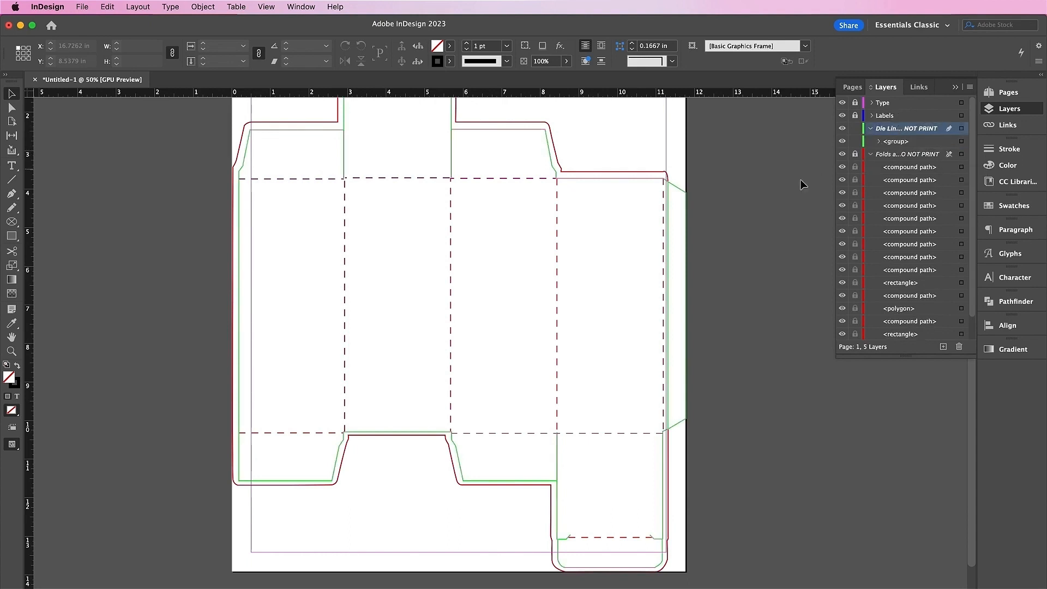
Start a new color swatch and give it the custom name Die Line Spot Color instead of its color value
click(1002, 207)
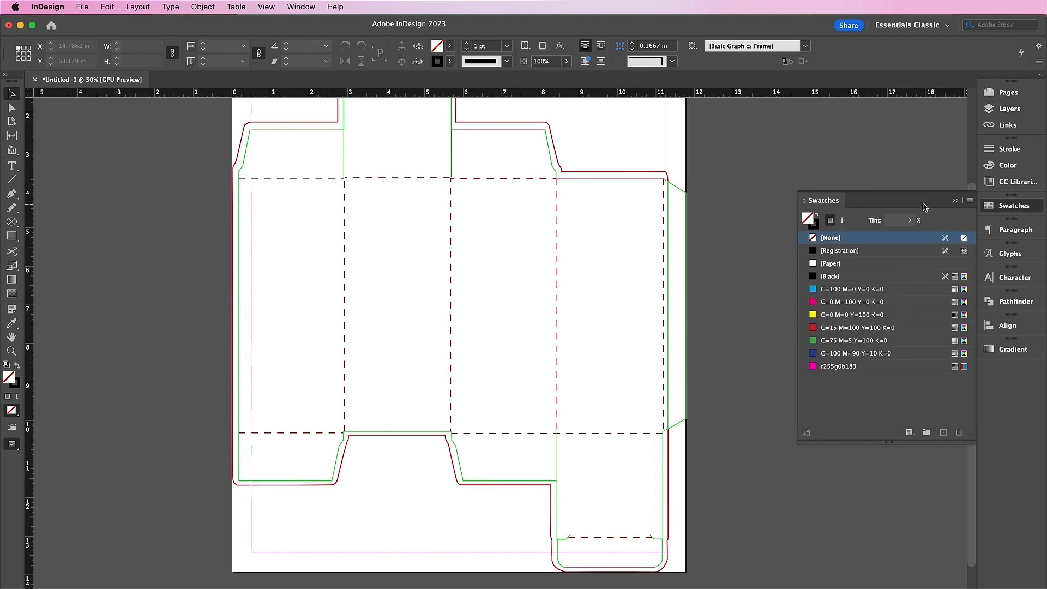
click(970, 200)
click(945, 210)
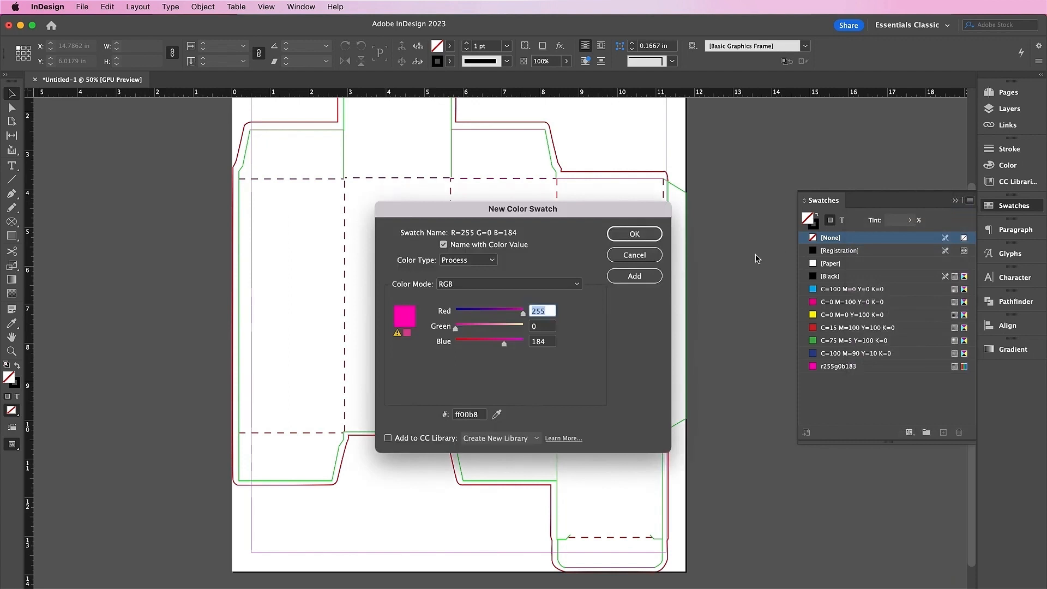
click(456, 245)
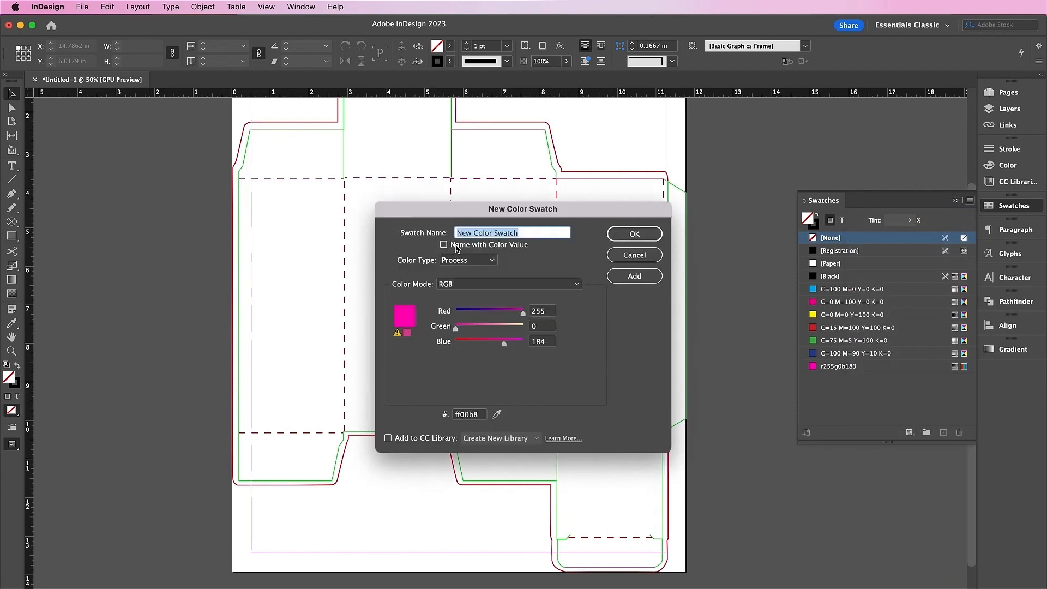
text(DieLin)
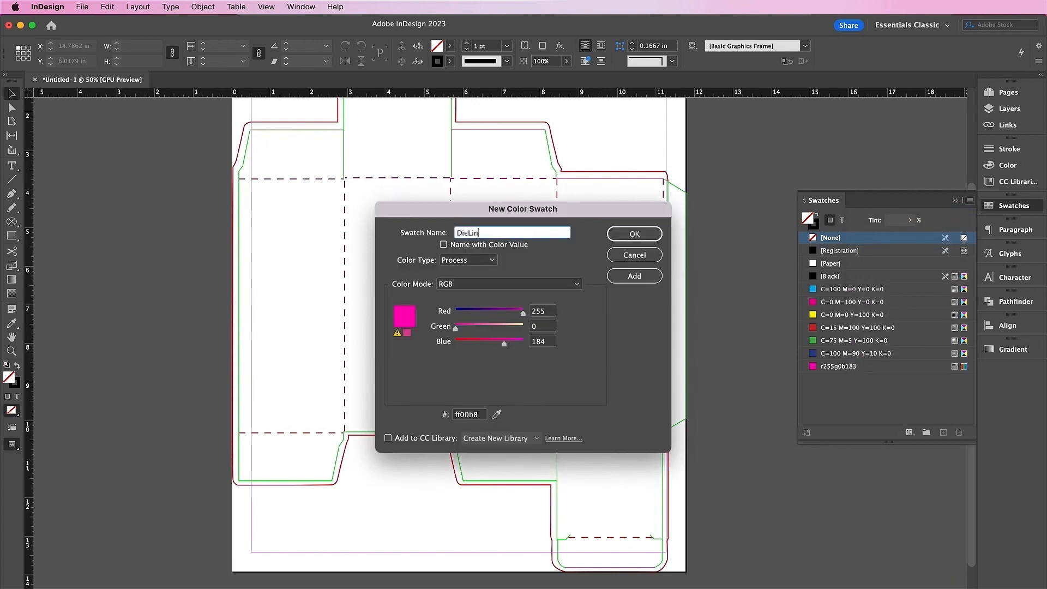
text(eSpotColor)
key(Left)
key(Left)
key(Left)
key(Left)
key(Left)
key(Left)
key(Left)
key(Left)
key(Left)
Define the new swatch as a Spot color in CMYK mode with cyan 0% and magenta 100%, and add it to the swatches
click(464, 260)
click(464, 272)
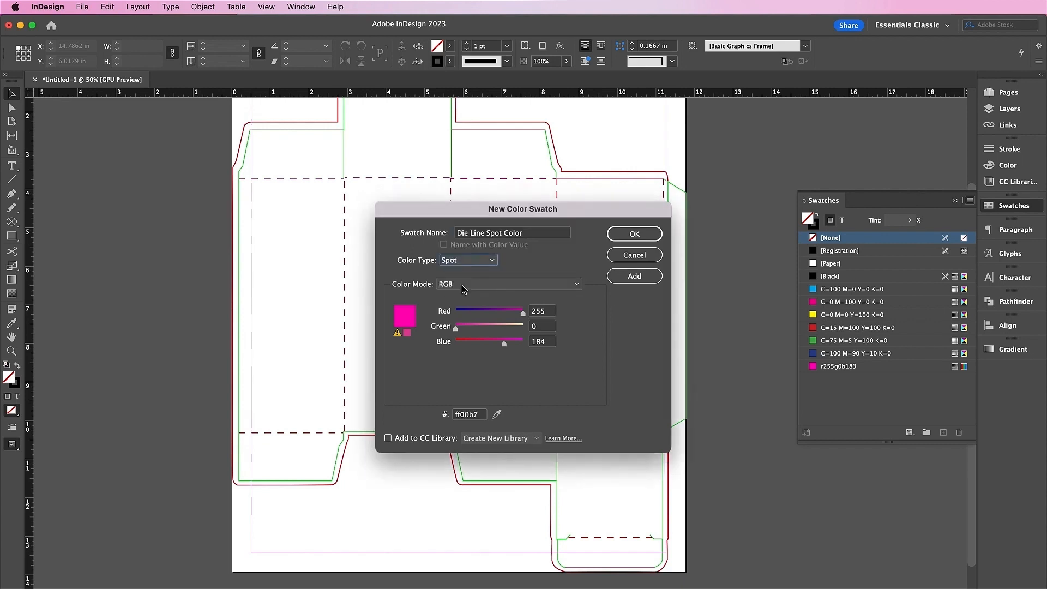
click(464, 284)
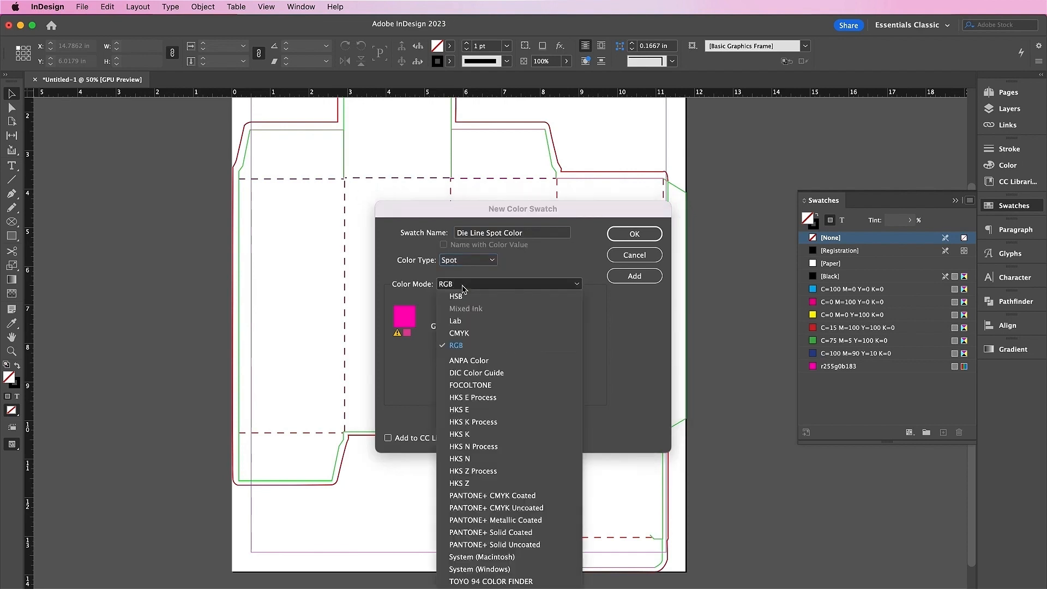
click(463, 332)
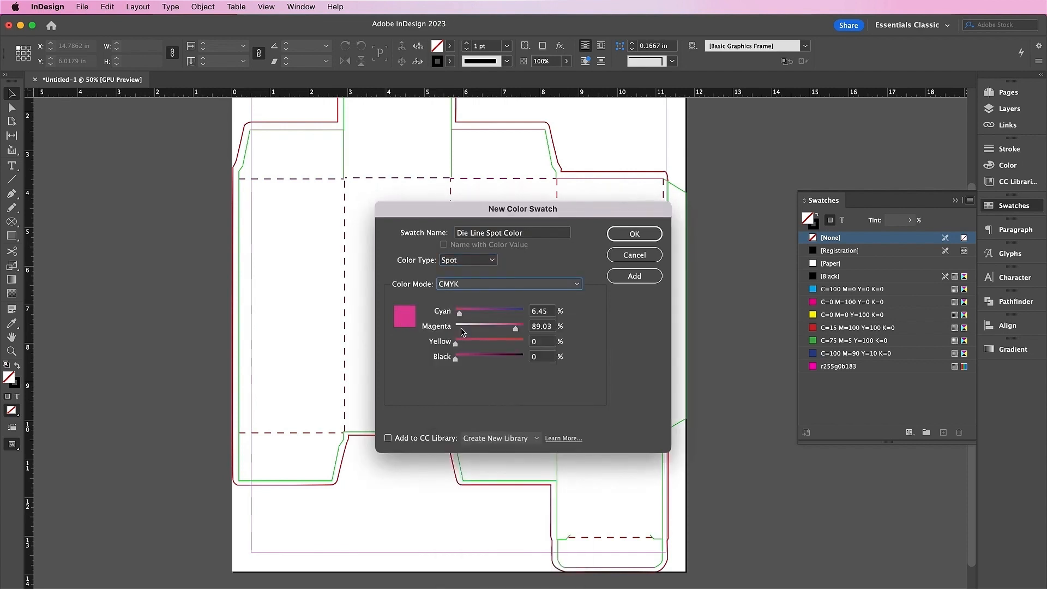
drag(460, 315, 443, 314)
drag(517, 332, 538, 334)
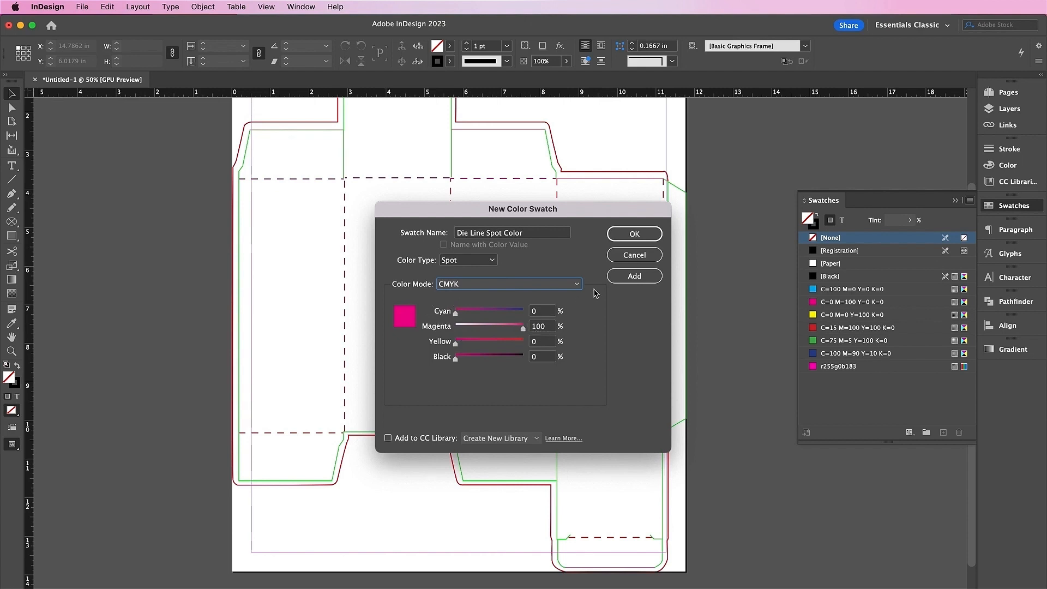
click(618, 274)
click(617, 238)
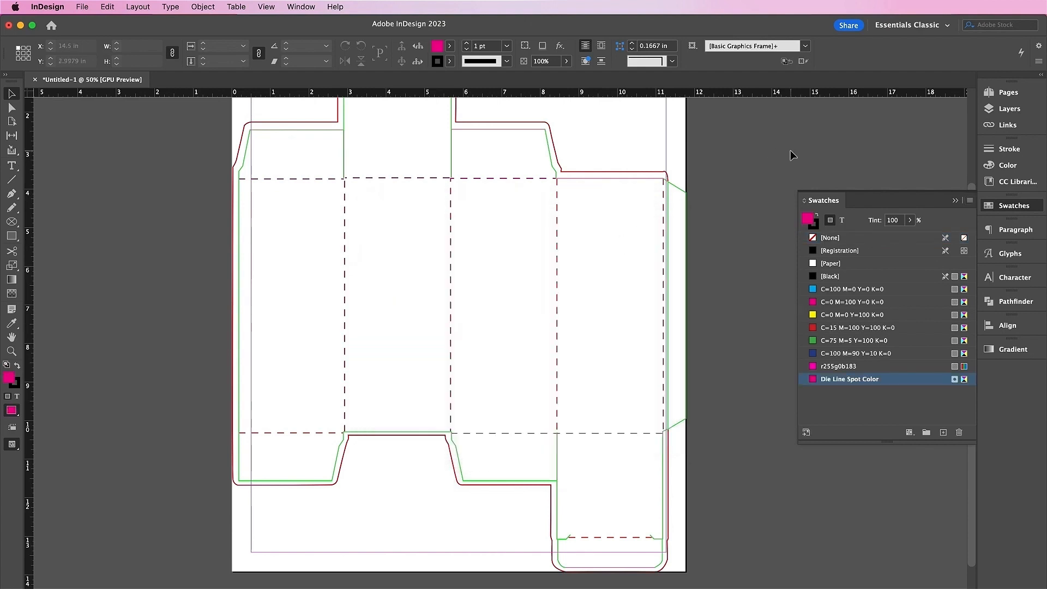
Hide the Folds and Bleed layer and select the cut-line group on the Die Line layer
click(1008, 109)
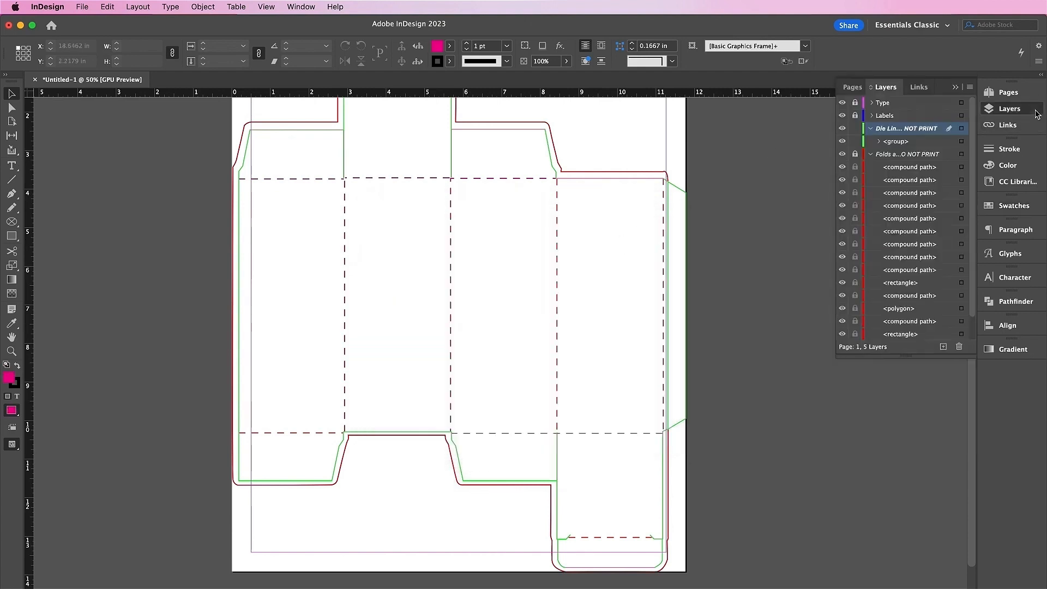
click(842, 155)
scroll(754, 216, up, 2)
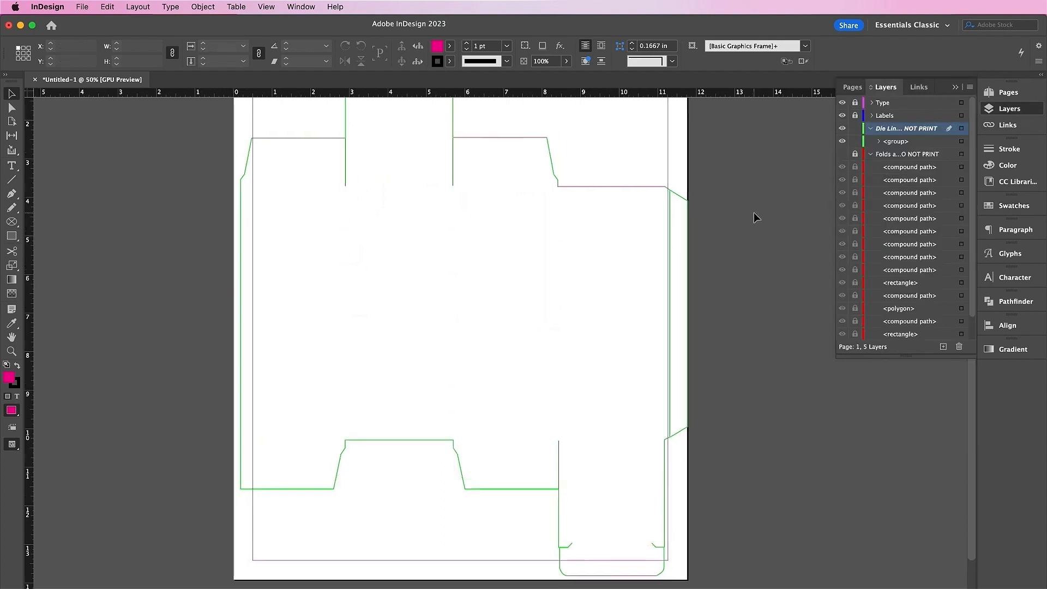
click(640, 207)
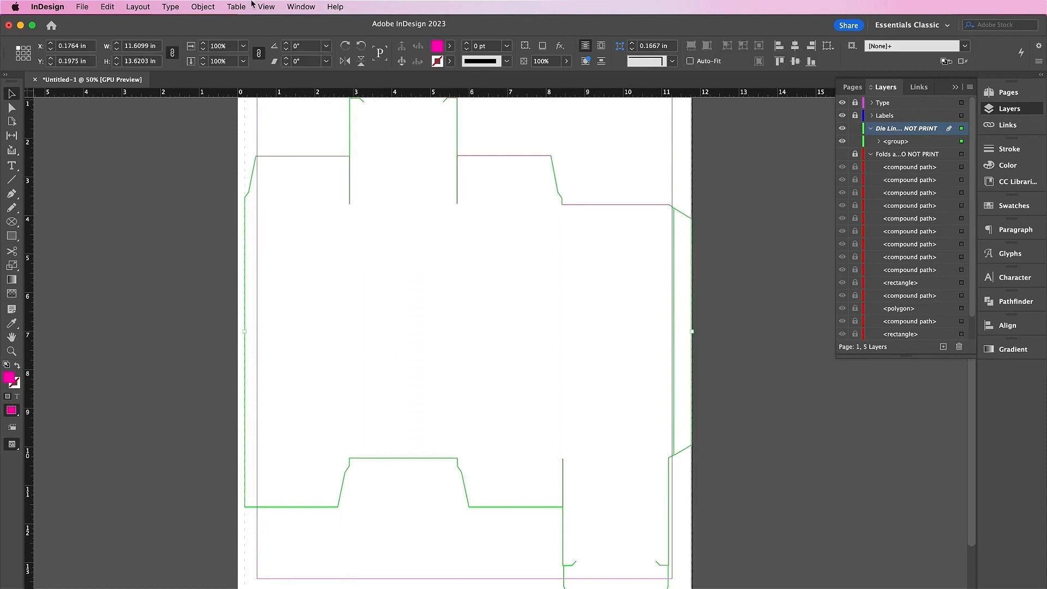
Hide the frame edges so the artwork displays without layer-colored outlines
click(267, 7)
mouse_move(363, 263)
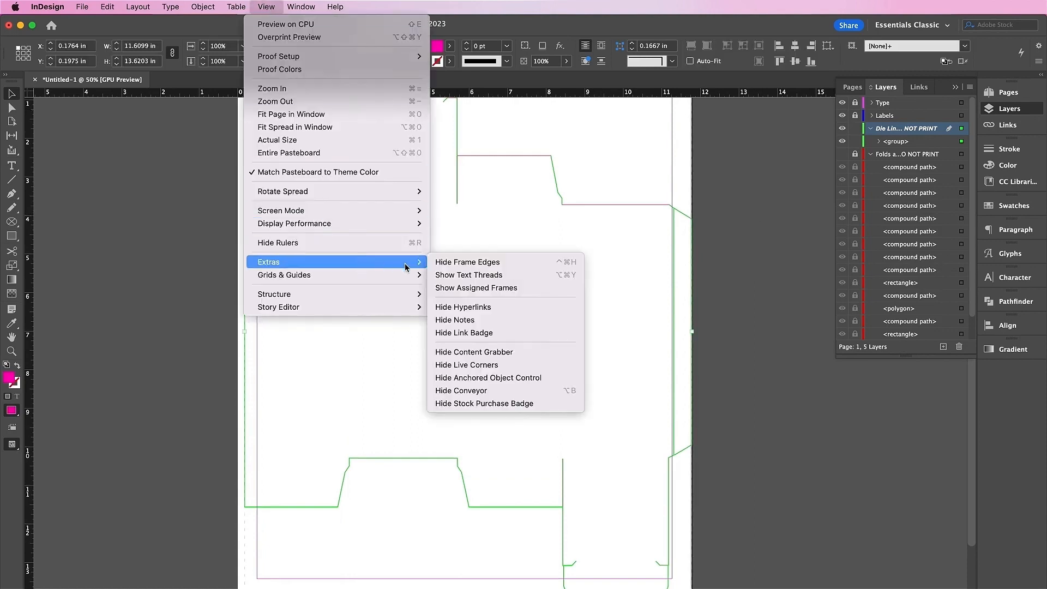
click(446, 262)
Open the output attributes to check Overprint Fill for the cut-line group, dock the Attributes panel with the others, and deselect the group
click(301, 6)
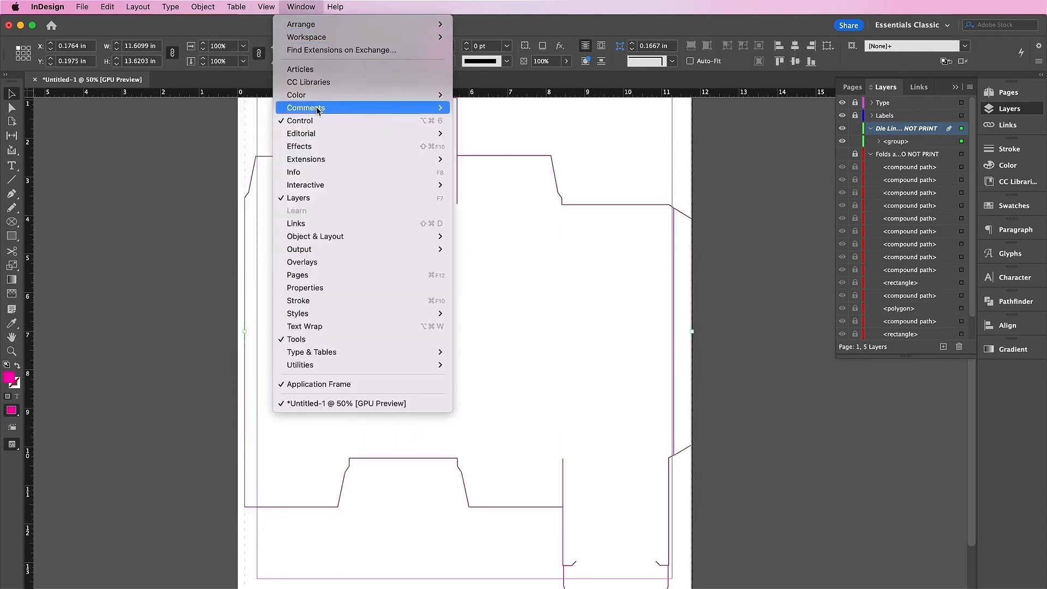
mouse_move(391, 249)
click(465, 250)
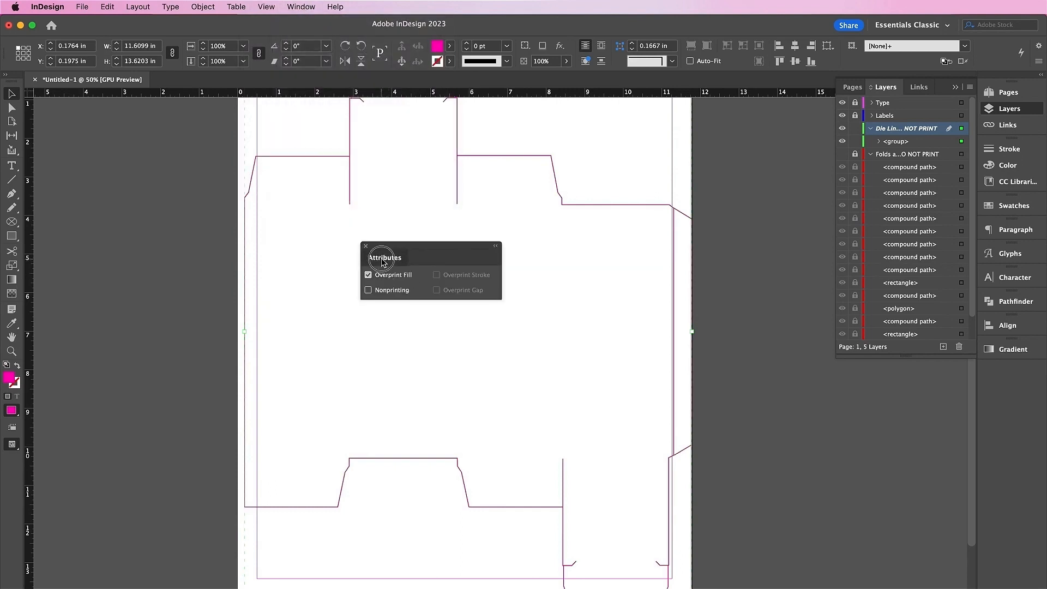
drag(385, 257, 993, 376)
click(826, 397)
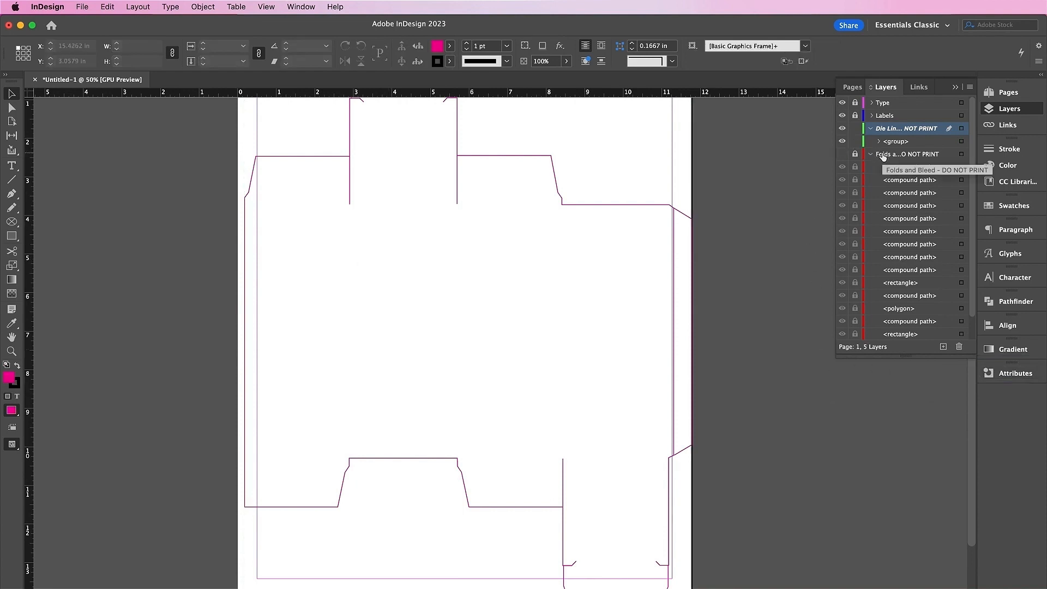
Show, unlock and activate the Folds and Bleed layer, and hide and lock the Die Line layer
click(842, 157)
click(842, 128)
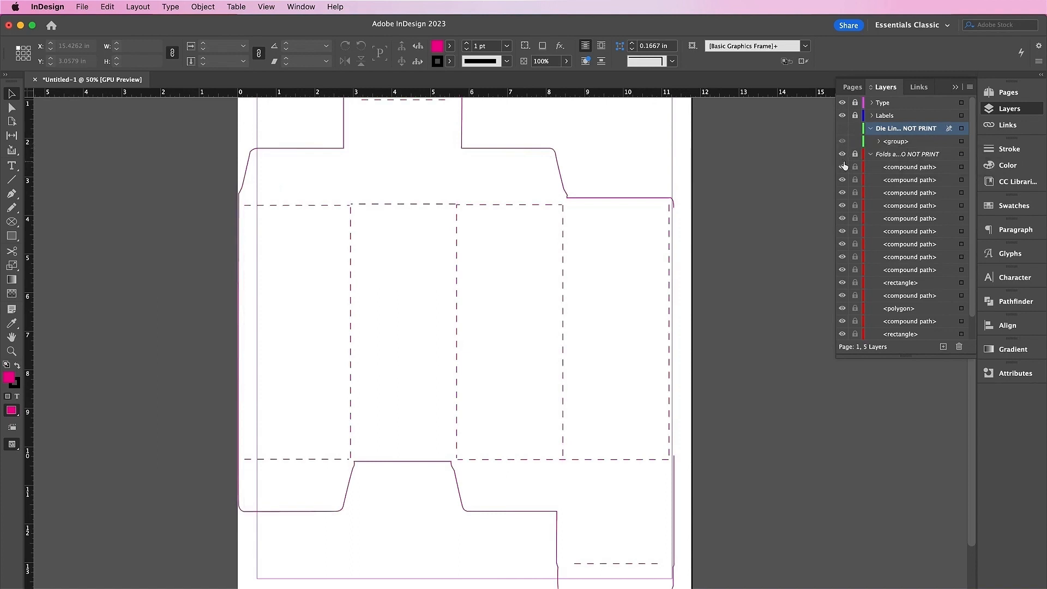
click(855, 154)
click(855, 128)
click(888, 157)
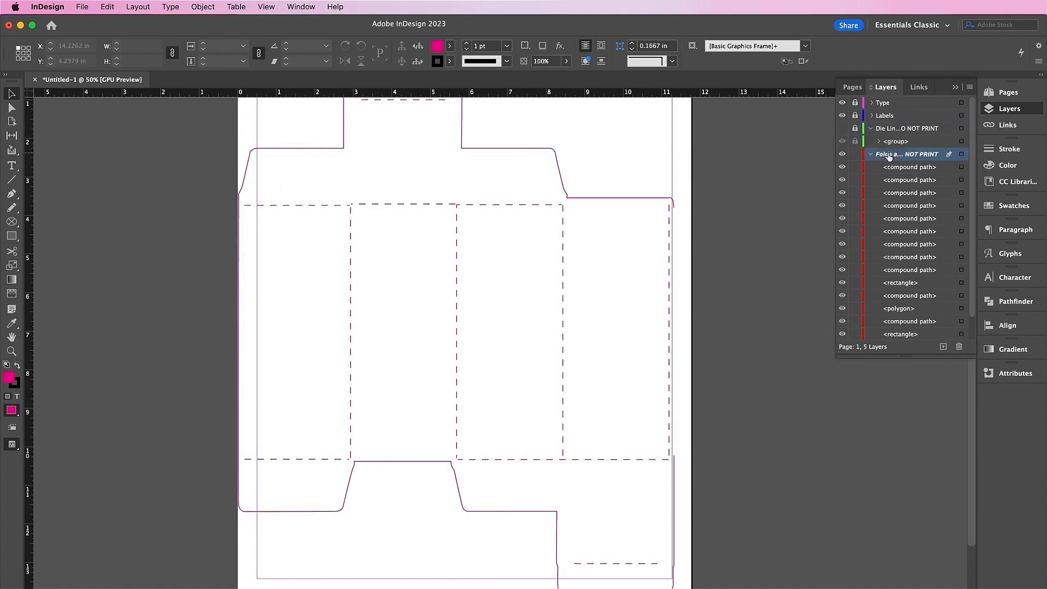
Select all artwork on the Folds and Bleed layer and fill it with the [Black] swatch
click(961, 155)
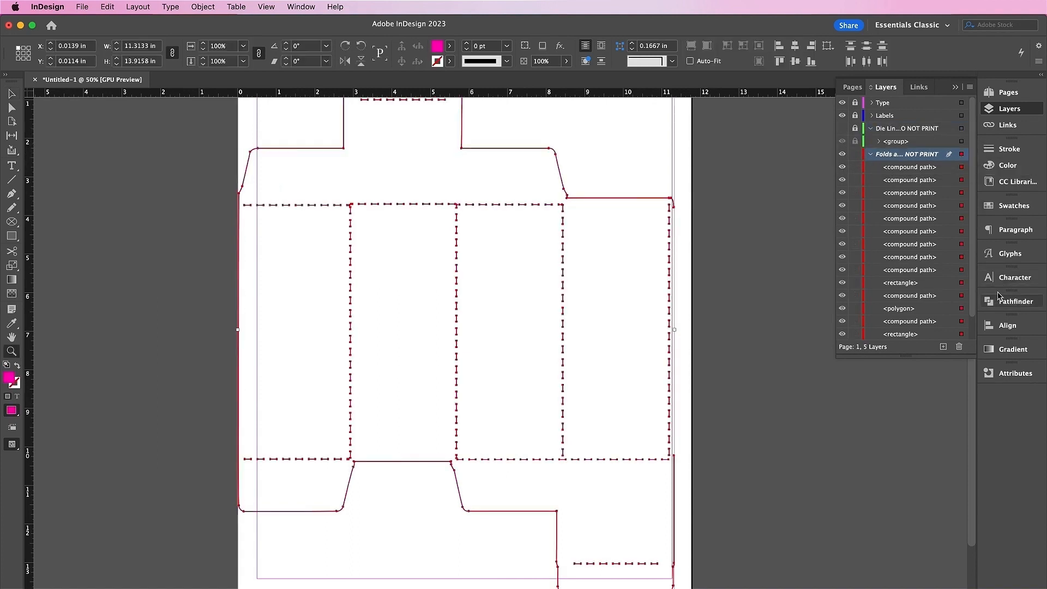
click(998, 210)
click(834, 276)
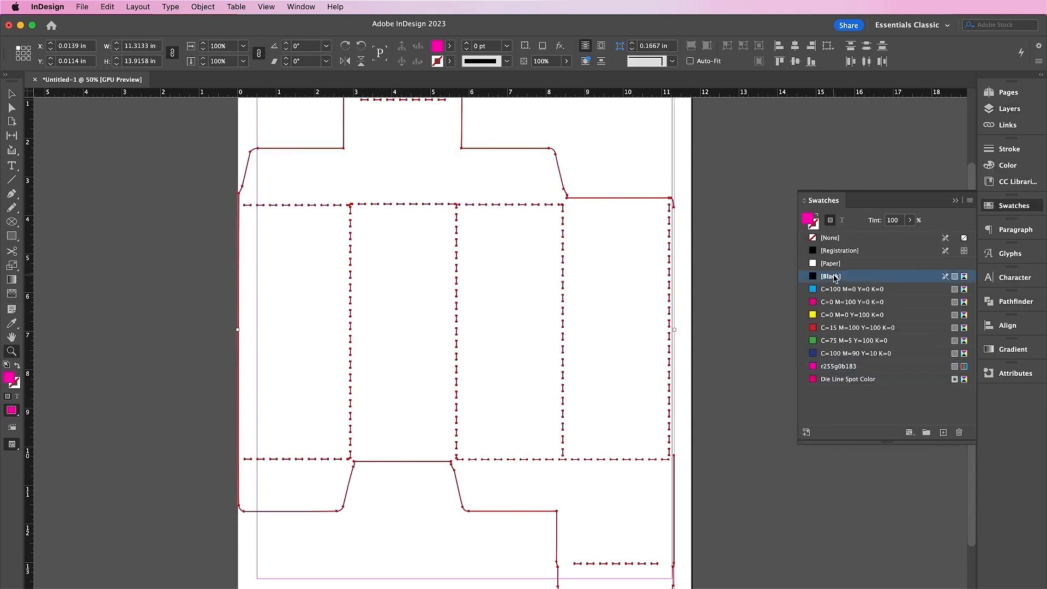
click(761, 295)
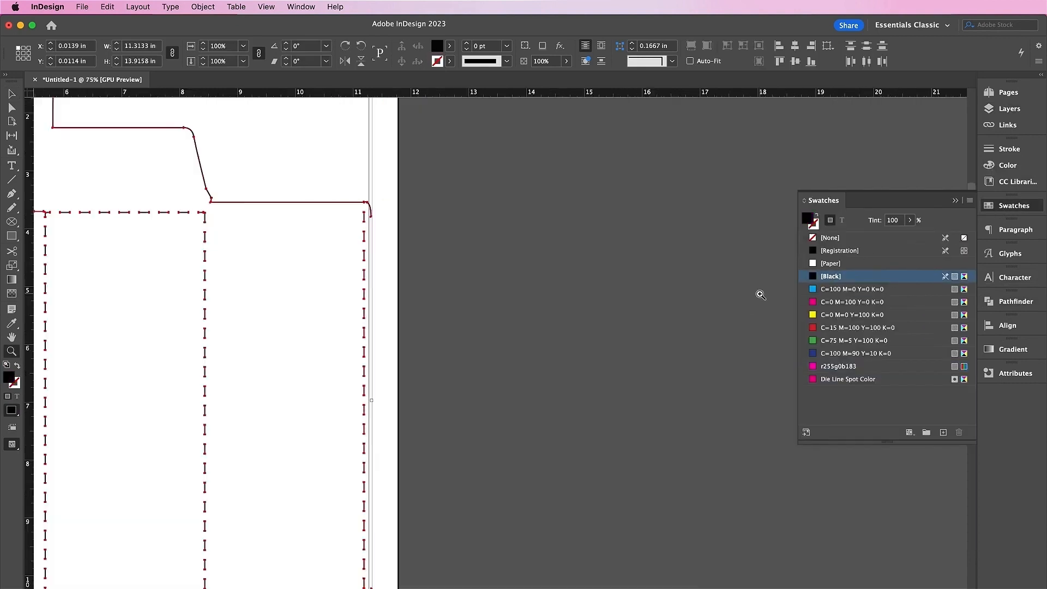
Deselect the artwork and draw a vertical Pen tool line about 6.43 in long along the right-hand panel's outer edge
click(12, 94)
click(87, 162)
click(11, 197)
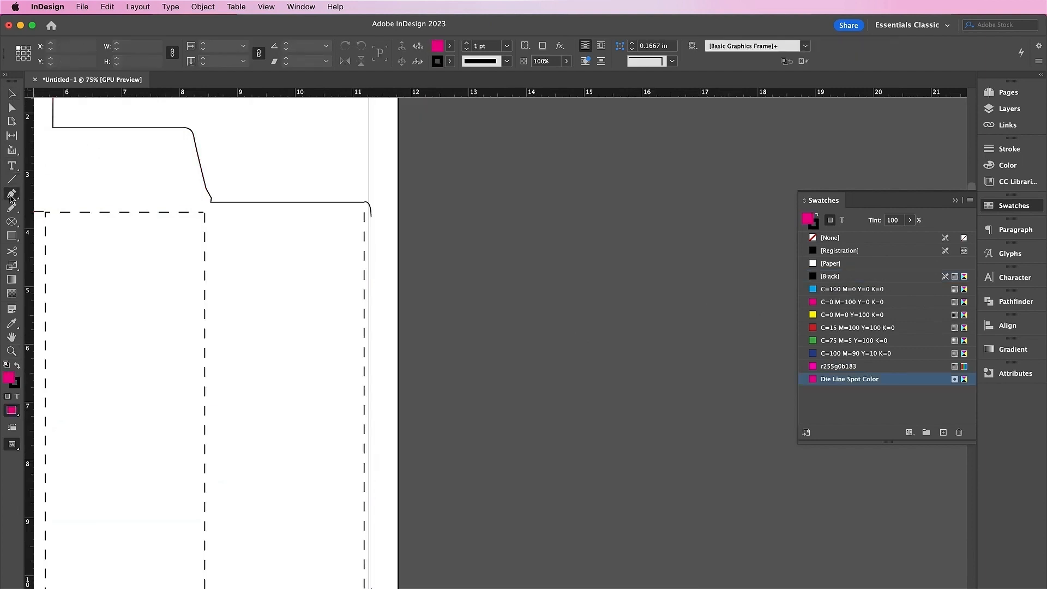
click(373, 221)
scroll(379, 261, down, 10)
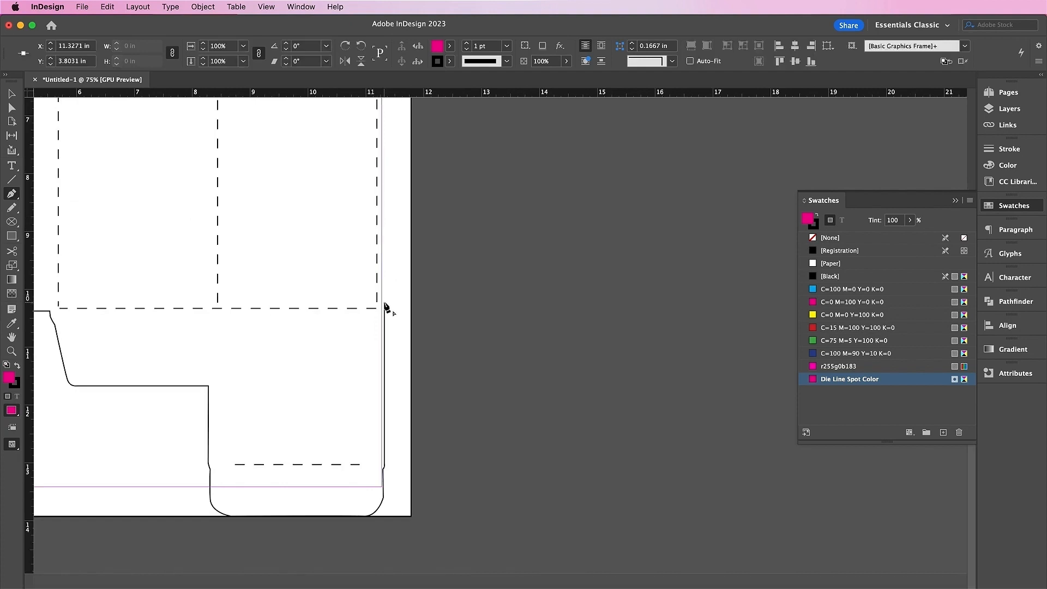
click(384, 305)
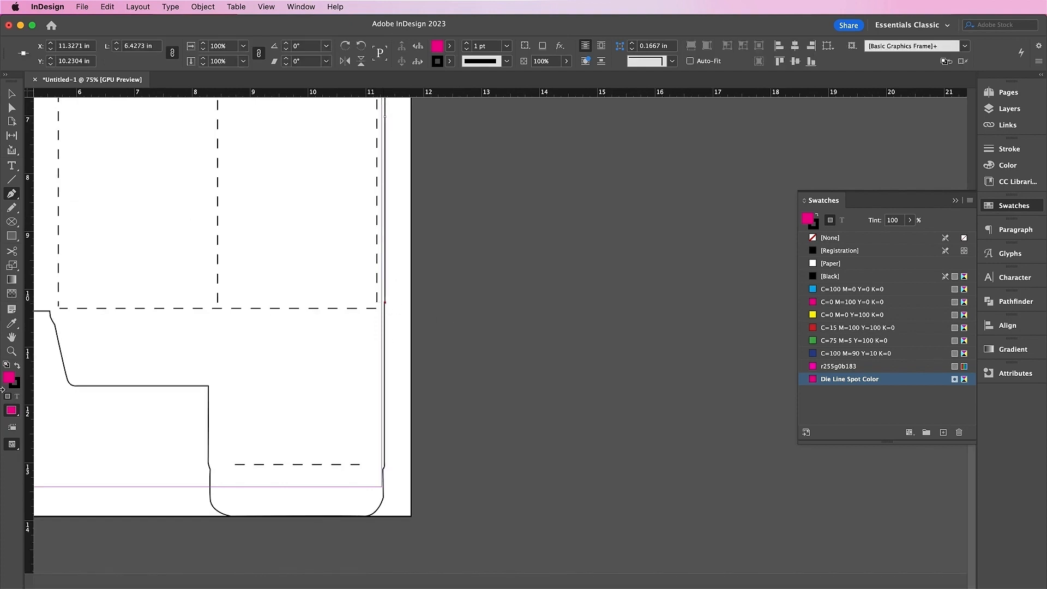
Move the new vertical line to X 11.3133 in, Y 3.8125 in so its lower end meets the outline below, and deselect it
click(11, 351)
click(398, 297)
click(513, 379)
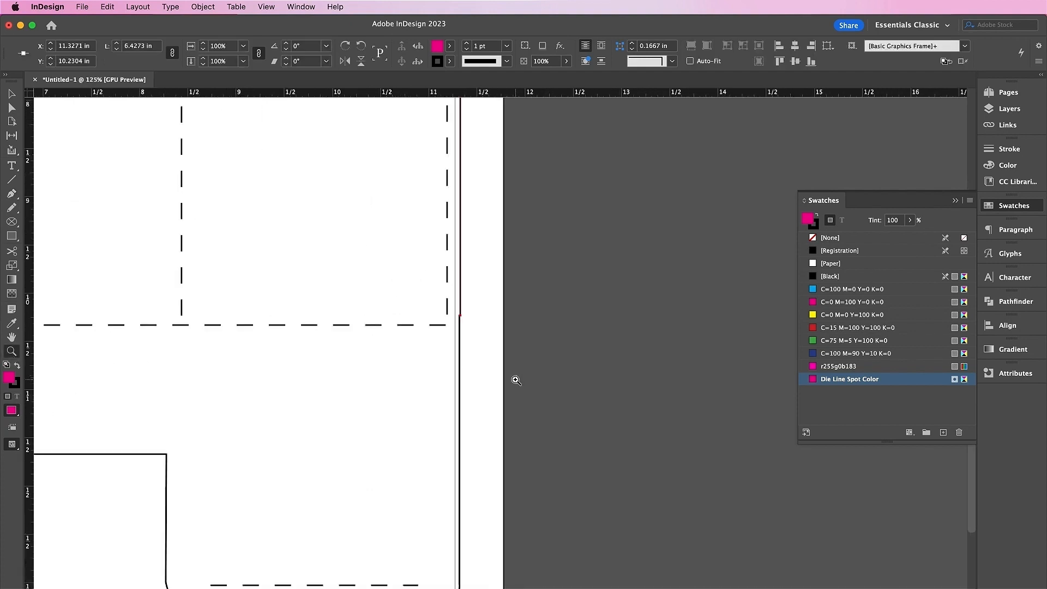
click(474, 301)
click(475, 333)
click(500, 358)
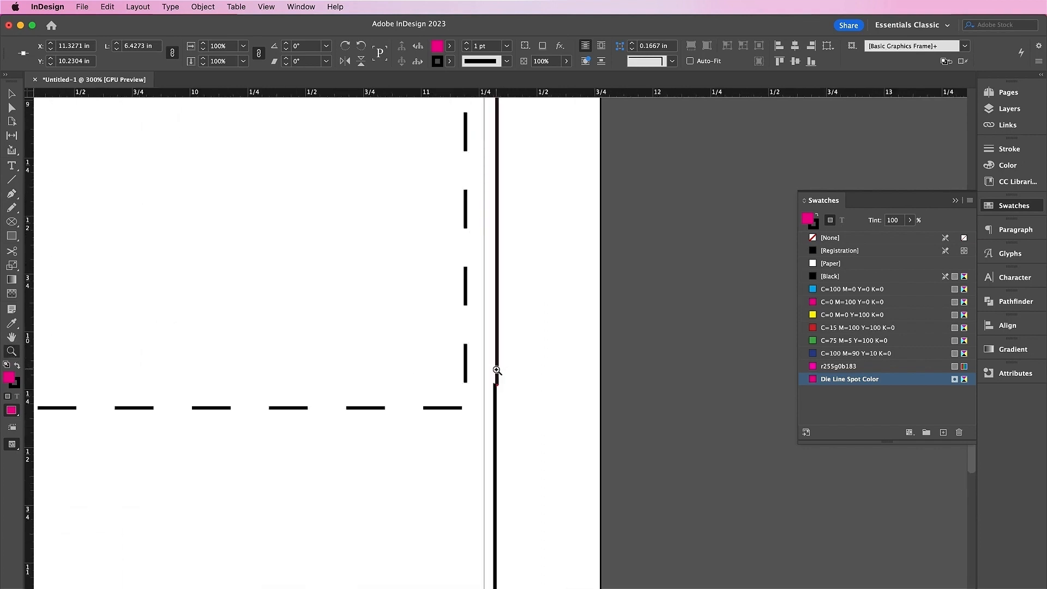
click(496, 370)
key(v)
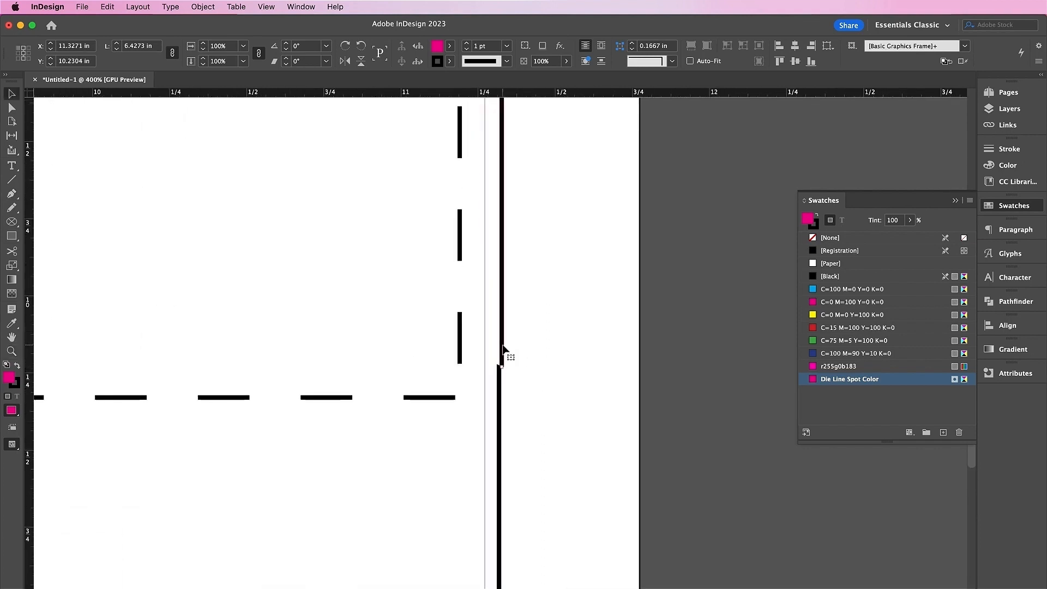
drag(500, 349, 500, 352)
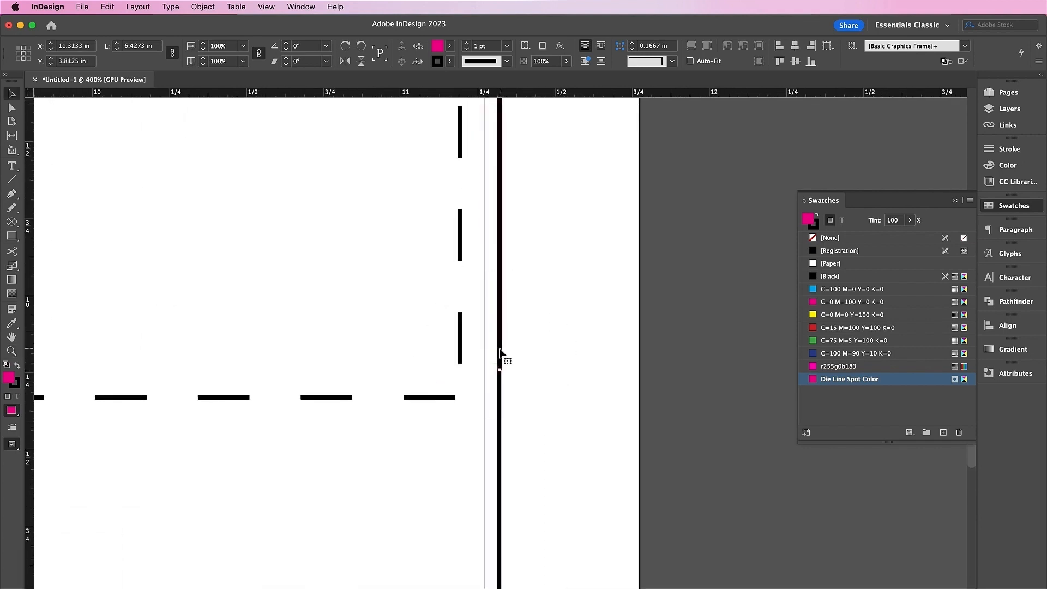
click(569, 367)
Nudge the vertical line's upper end to meet the rounded corner above it, deselect it, and check the full die line on the page
key(super+minus)
key(super+minus)
key(super+minus)
key(super+minus)
key(super+minus)
key(super+minus)
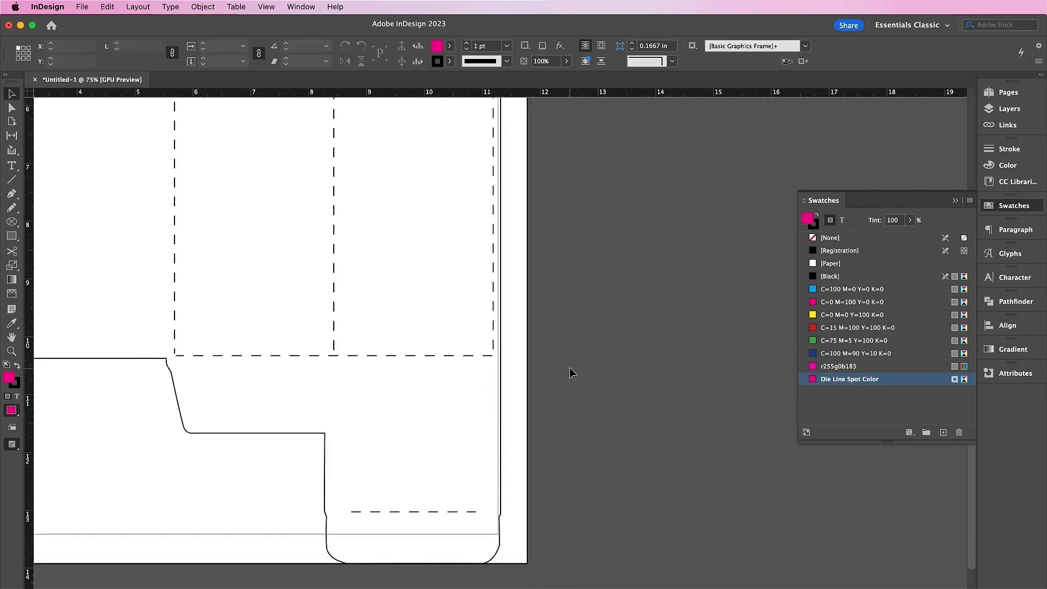
scroll(569, 367, up, 10)
scroll(569, 368, left, 5)
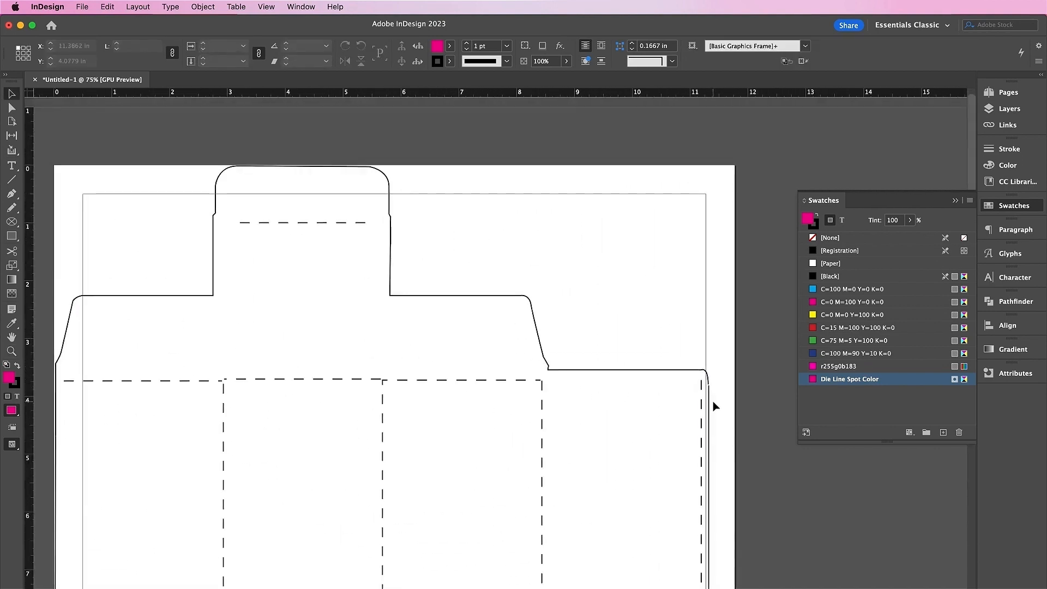
click(710, 412)
drag(709, 385, 708, 382)
click(731, 409)
scroll(732, 409, down, 4)
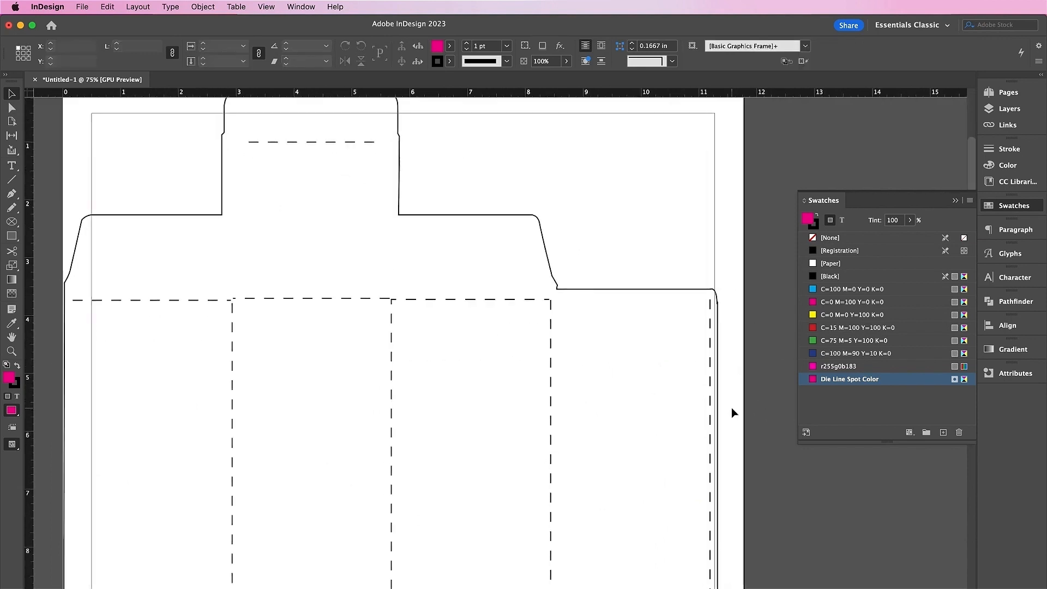
scroll(731, 408, down, 5)
scroll(731, 407, left, 2)
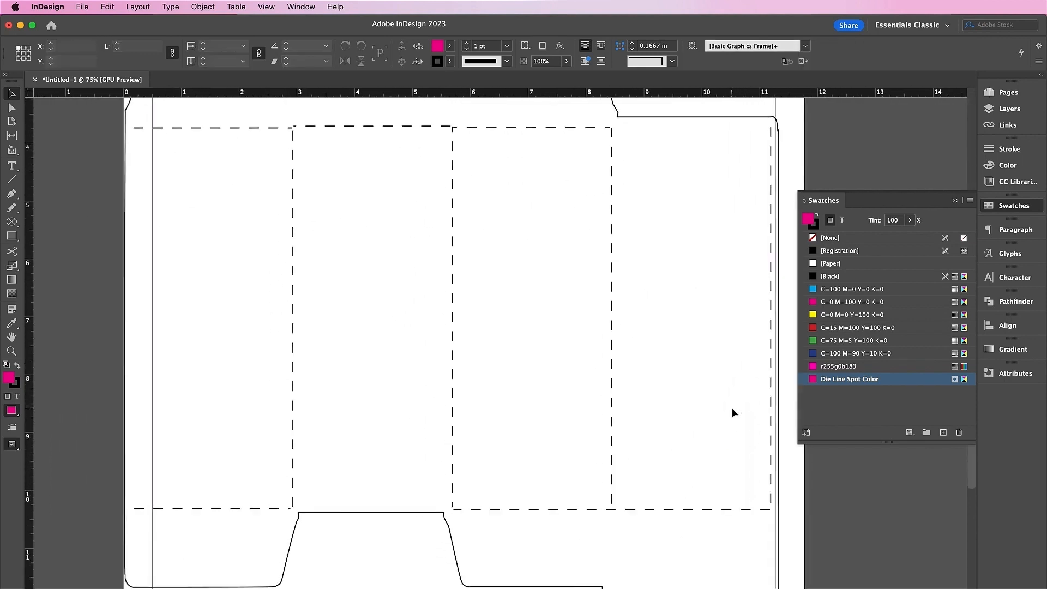
key(super+0)
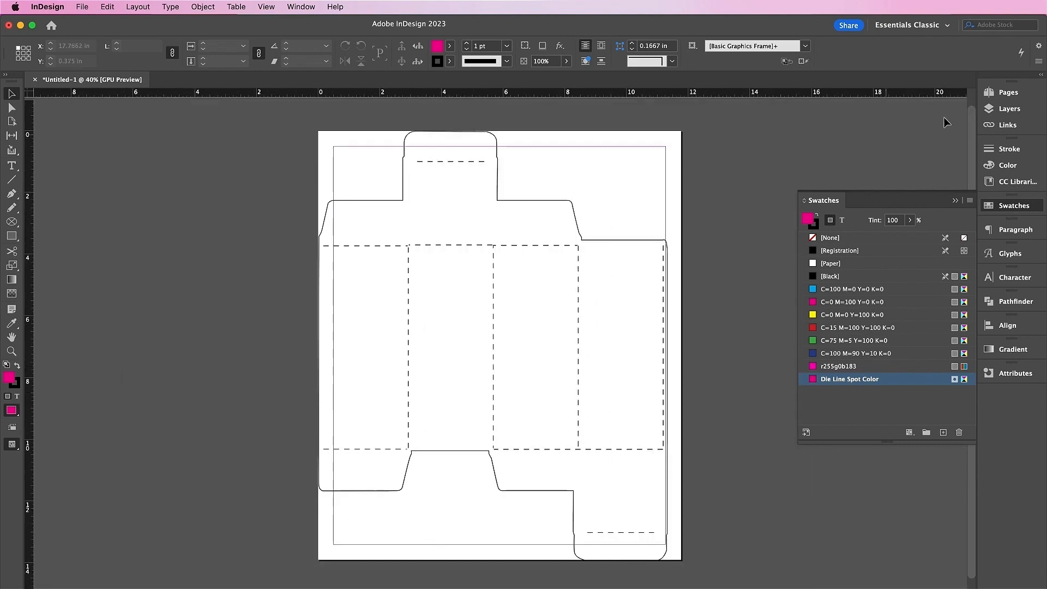
Collapse and lock the Folds and Bleed layer, and unlock and activate the Pattern layer
click(995, 109)
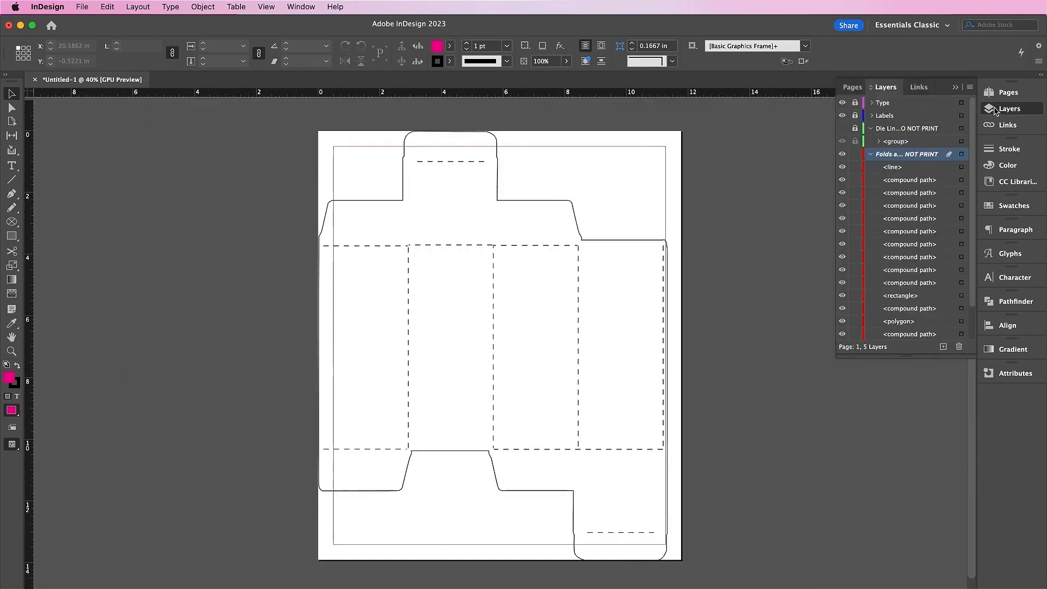
click(871, 155)
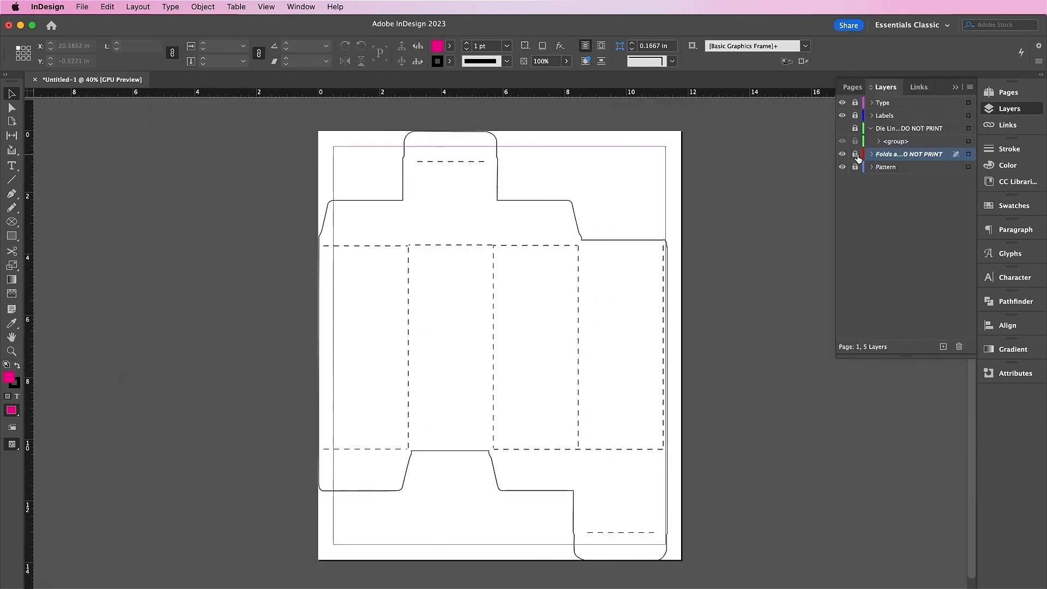
click(888, 168)
Draw a rectangle frame about 11.77 x 13.92 in over the whole page and place the pink brush-stroke pattern image in it
key(F5)
drag(12, 223, 52, 235)
drag(314, 134, 681, 560)
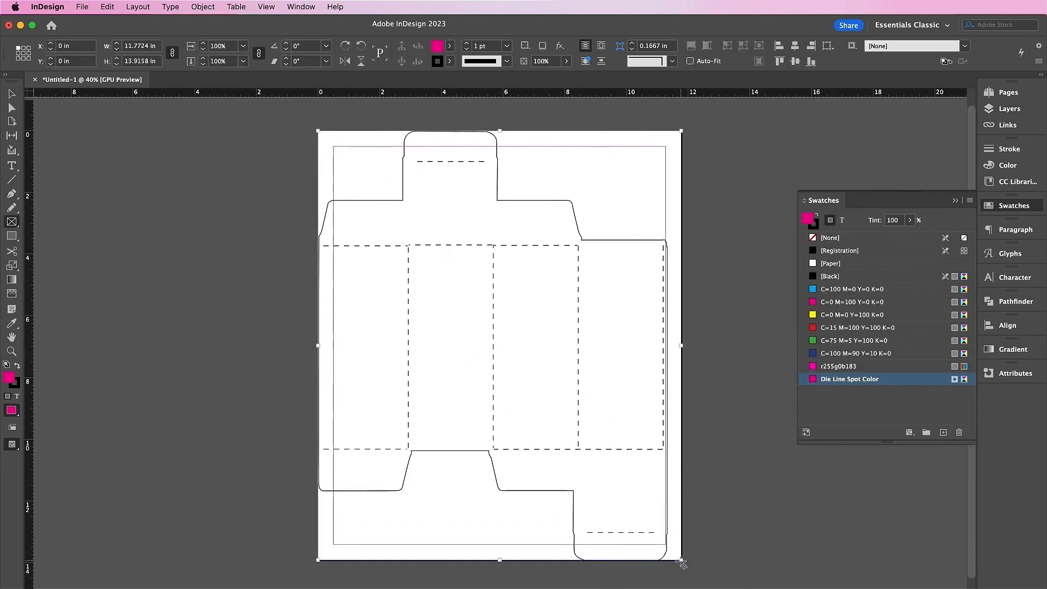
key(super+d)
double_click(414, 197)
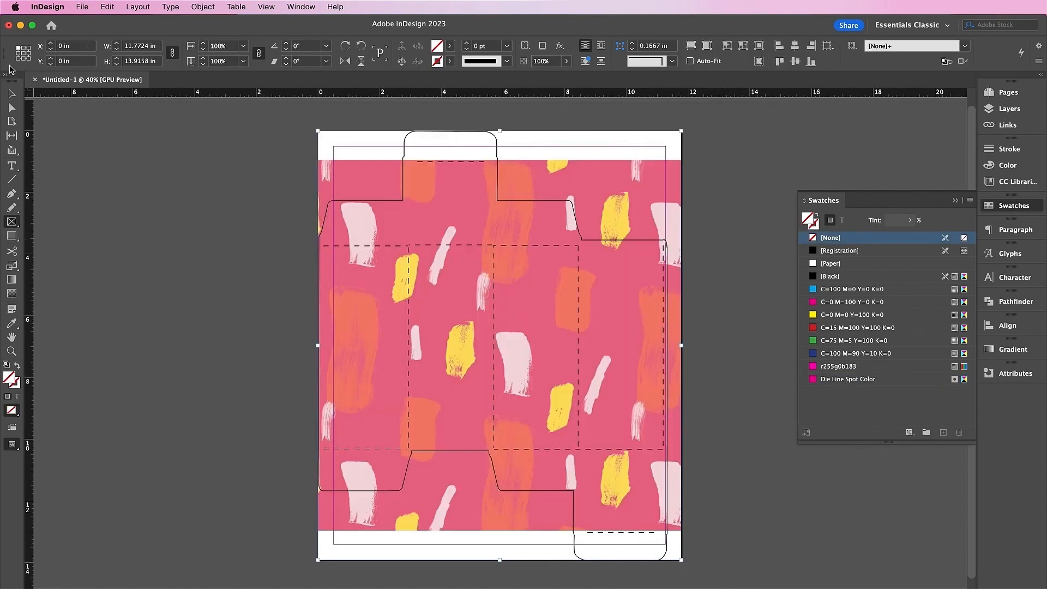
Scale the pattern image proportionally within its frame to about 116% so it fills the page height, and deselect it
key(v)
click(500, 344)
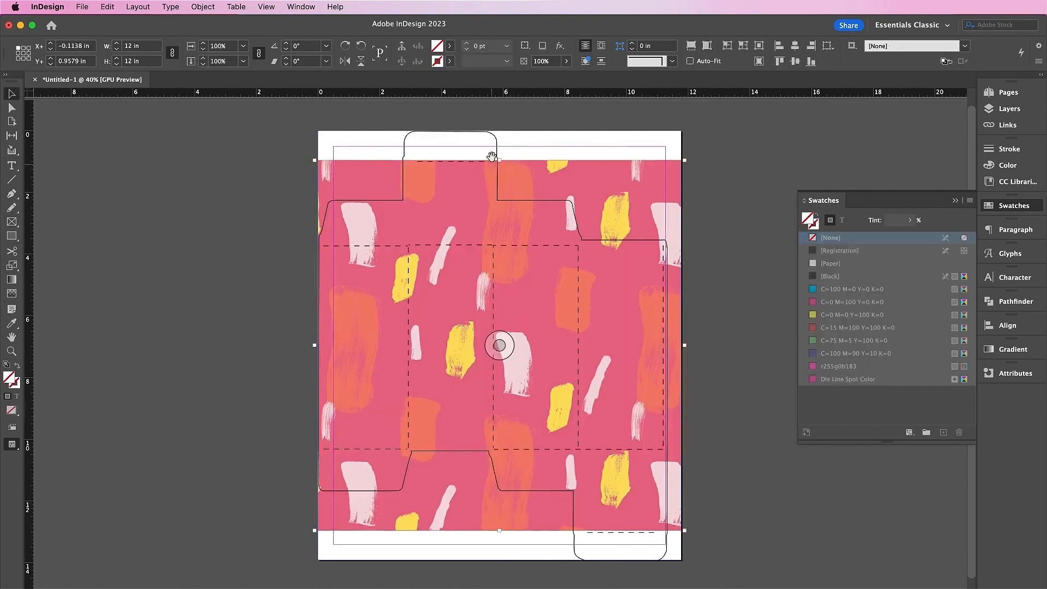
drag(499, 160, 502, 132)
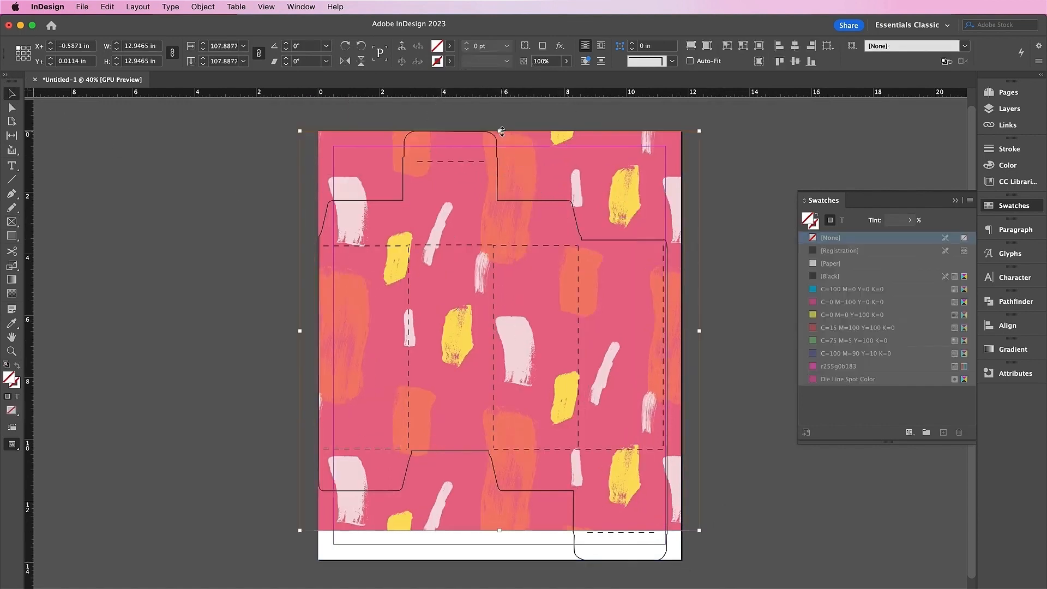
drag(499, 530, 496, 560)
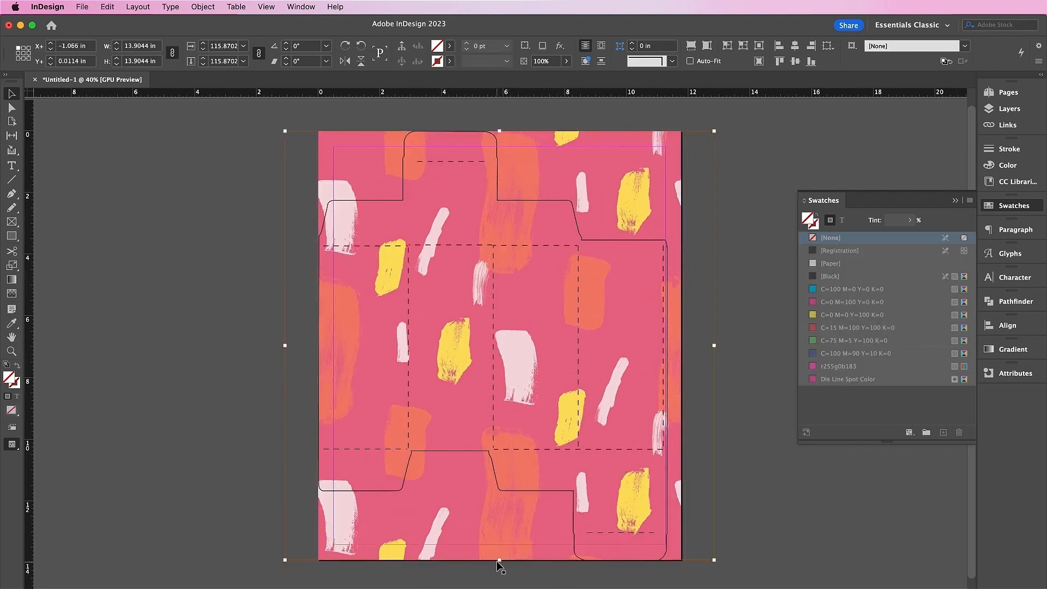
click(736, 519)
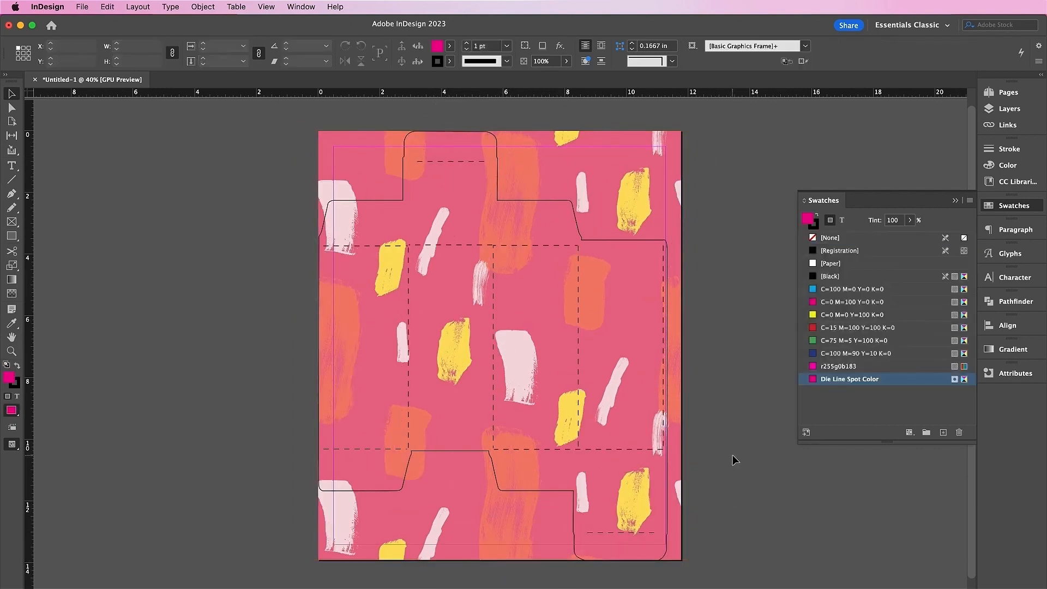
Sample the pale pink from a brush stroke and add it as the CMYK swatch C=3 M=16 Y=6 K=0
click(12, 323)
click(610, 372)
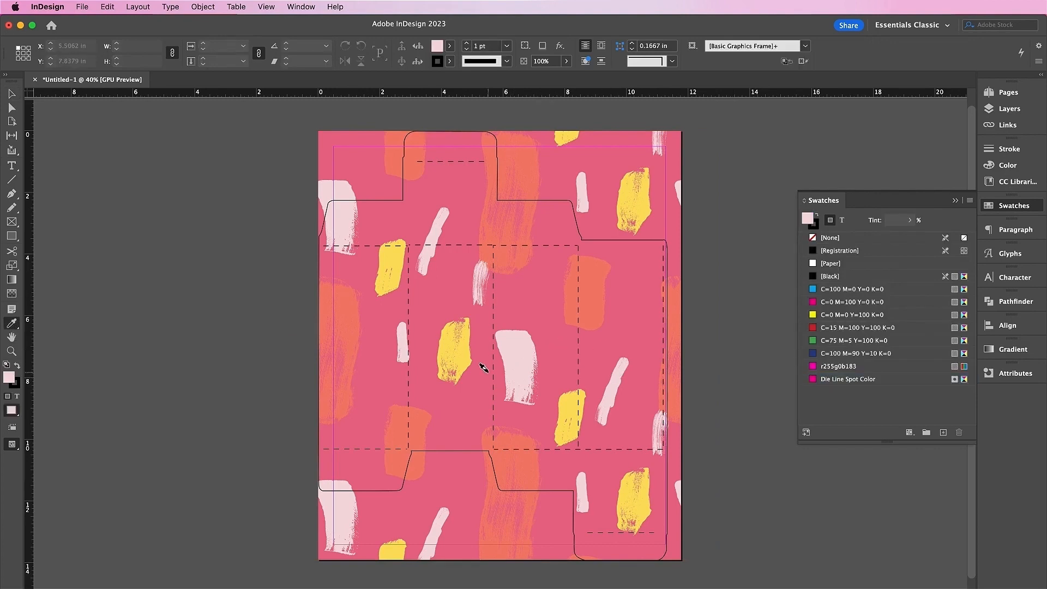
double_click(10, 382)
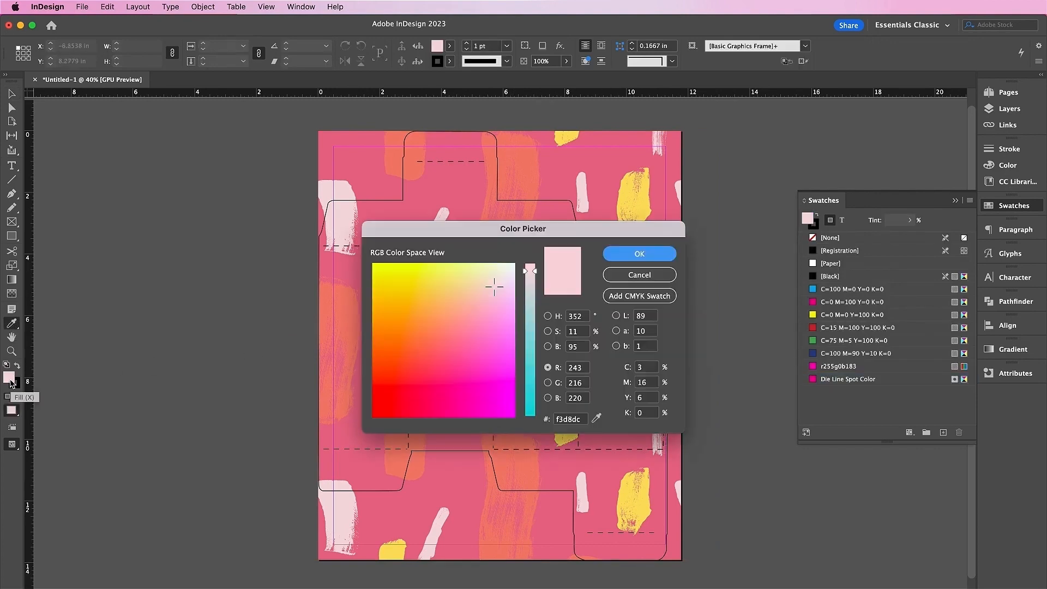
click(618, 300)
click(639, 254)
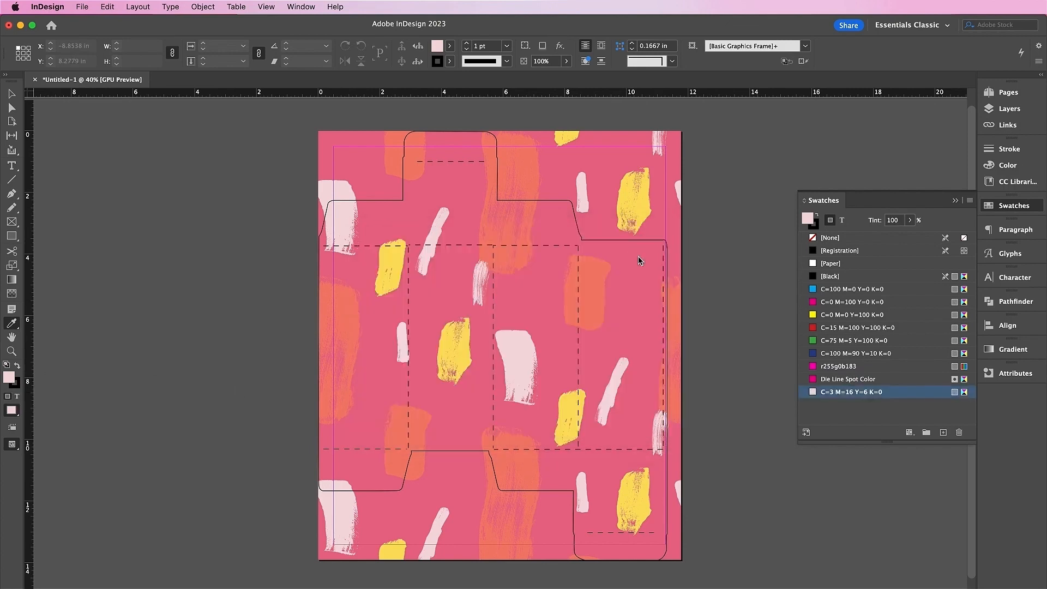
Sample the deep pink pattern background and save it as the swatch C=4 M=73 Y=25 K=0
click(11, 323)
click(446, 401)
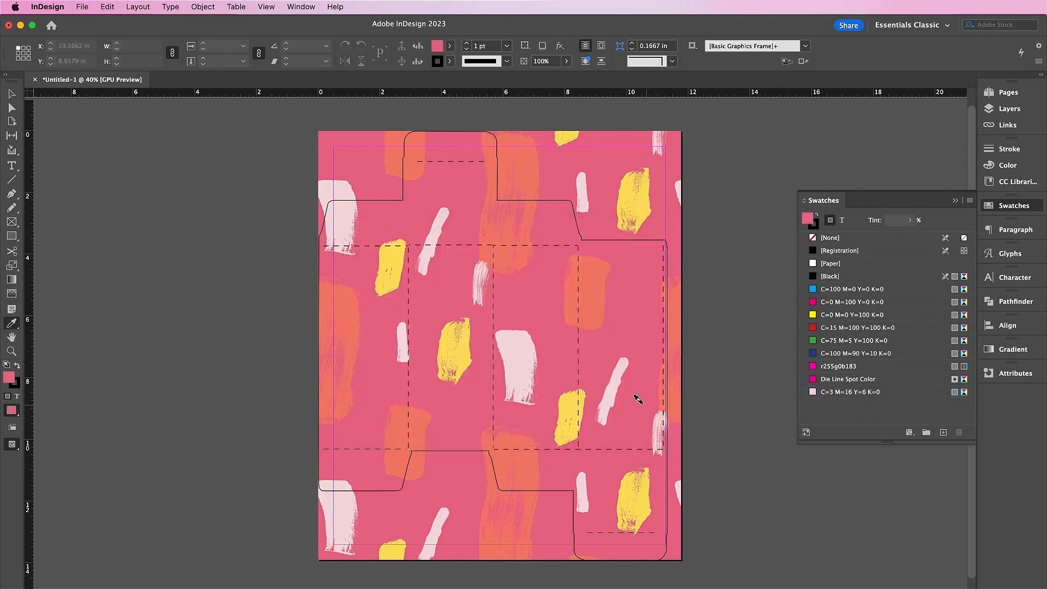
click(943, 432)
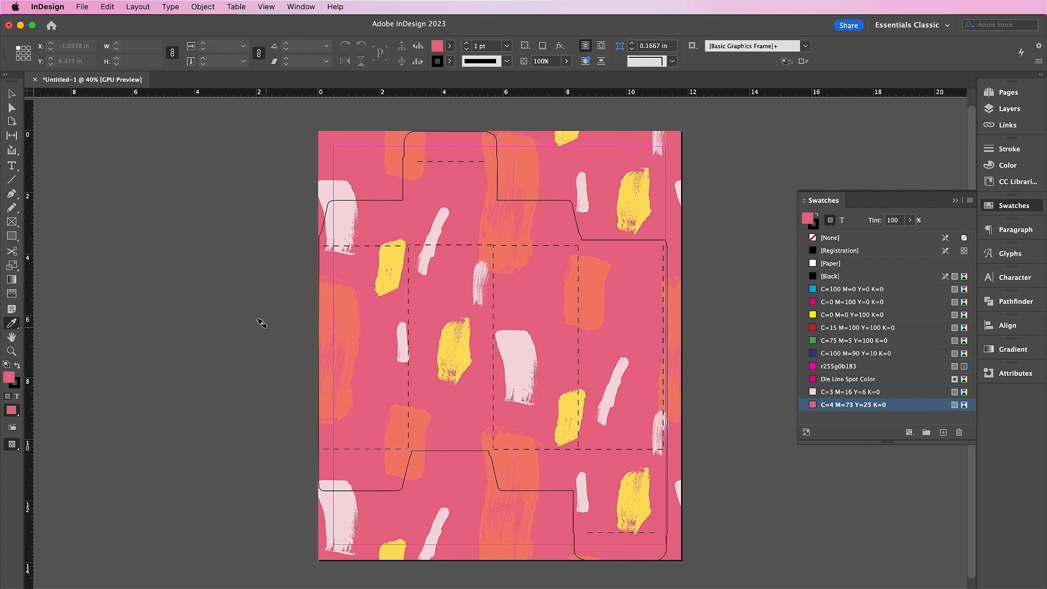
Draw a rectangle about 2.11 x 5.16 in on the leftmost panel, with no stroke and the C=3 M=16 Y=6 K=0 fill
click(11, 238)
click(814, 223)
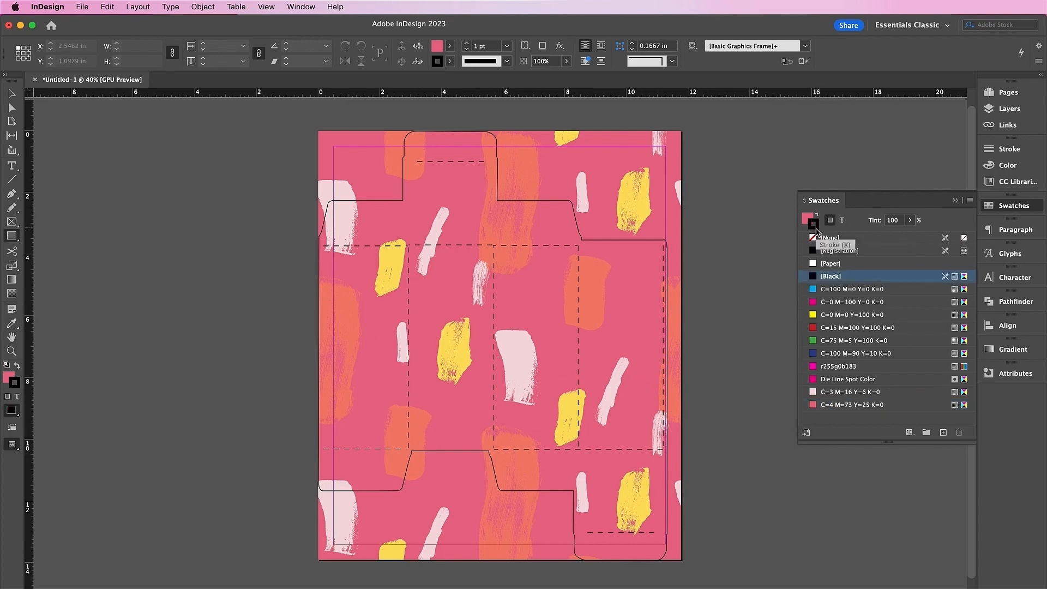
key(slash)
click(807, 219)
click(851, 392)
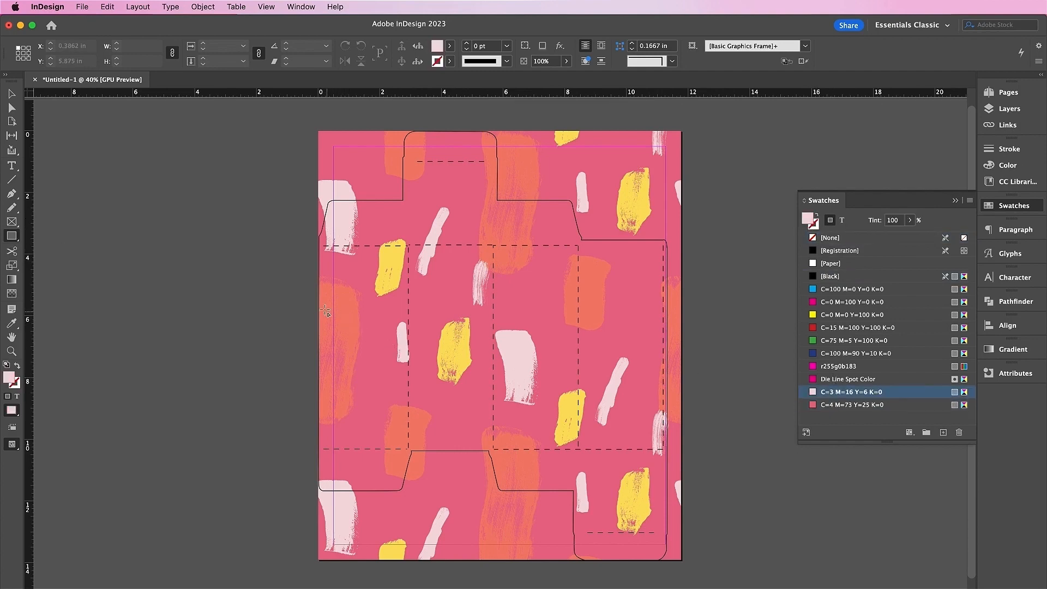
mouse_move(330, 262)
mouse_down()
mouse_move(386, 351)
mouse_move(395, 421)
mouse_up()
Reposition the pale pink rectangle within the leftmost panel to about X 0.29 in, Y 4.38 in
key(super+equal)
key(super+equal)
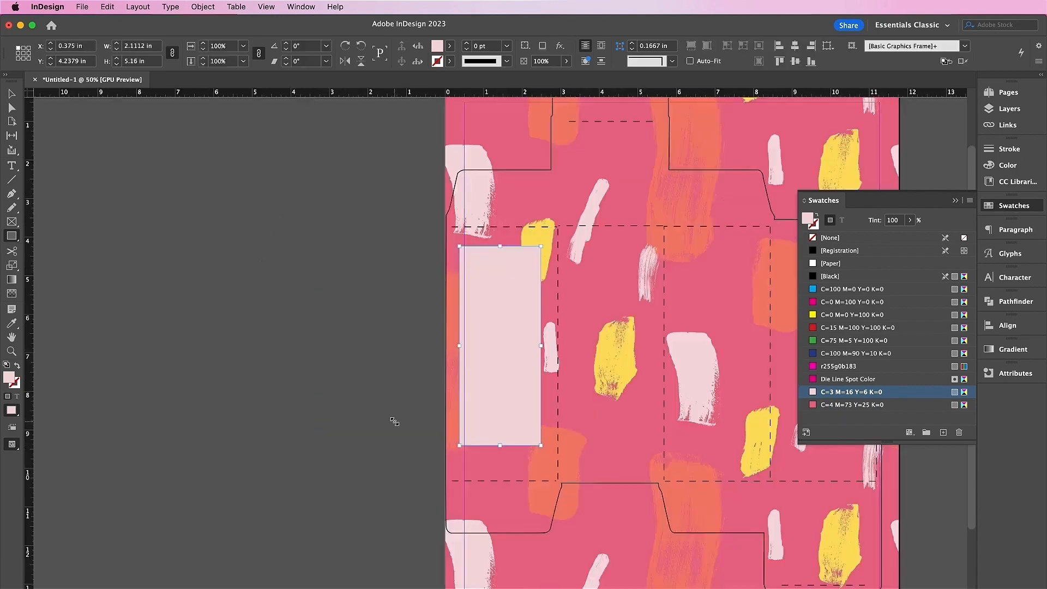
scroll(394, 421, right, 4)
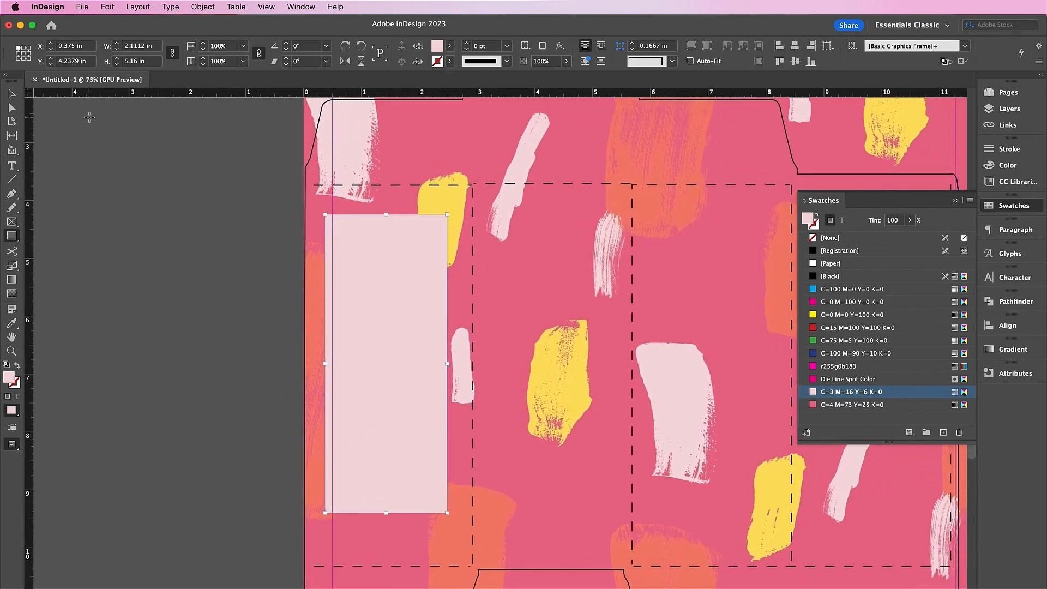
click(11, 95)
drag(378, 373, 373, 383)
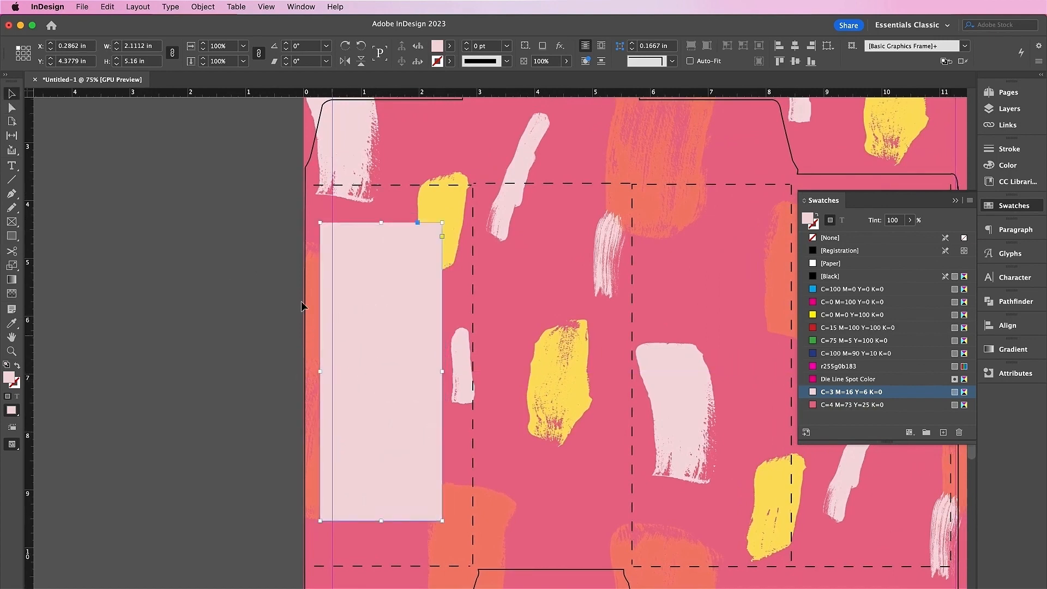
Draw a rectangle about 1.88 x 4.94 in inside the pale pink one and give it a 2 pt [Black] stroke
key(m)
drag(326, 229, 436, 513)
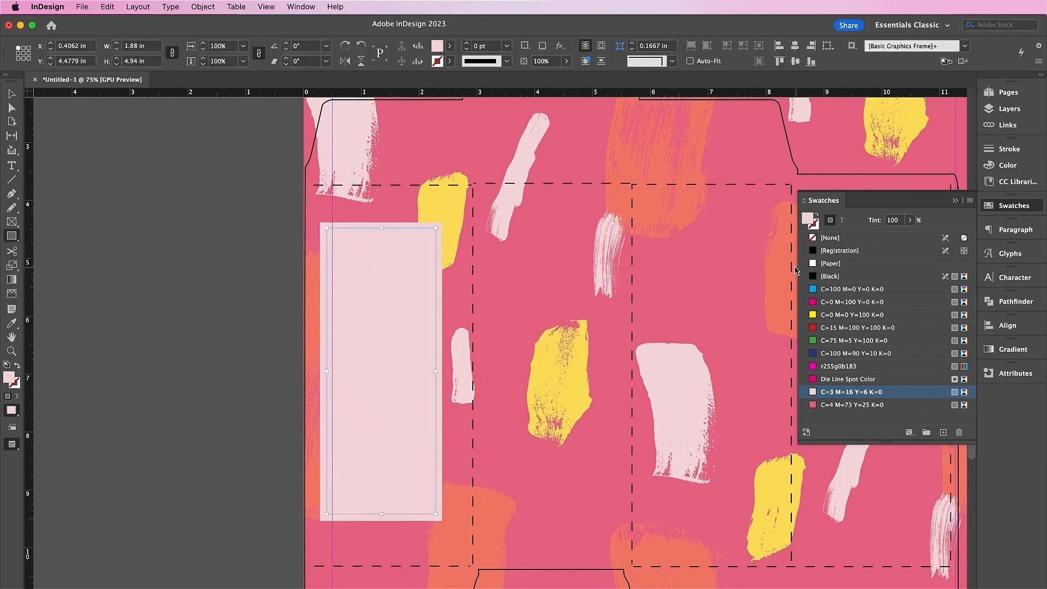
click(815, 226)
click(824, 276)
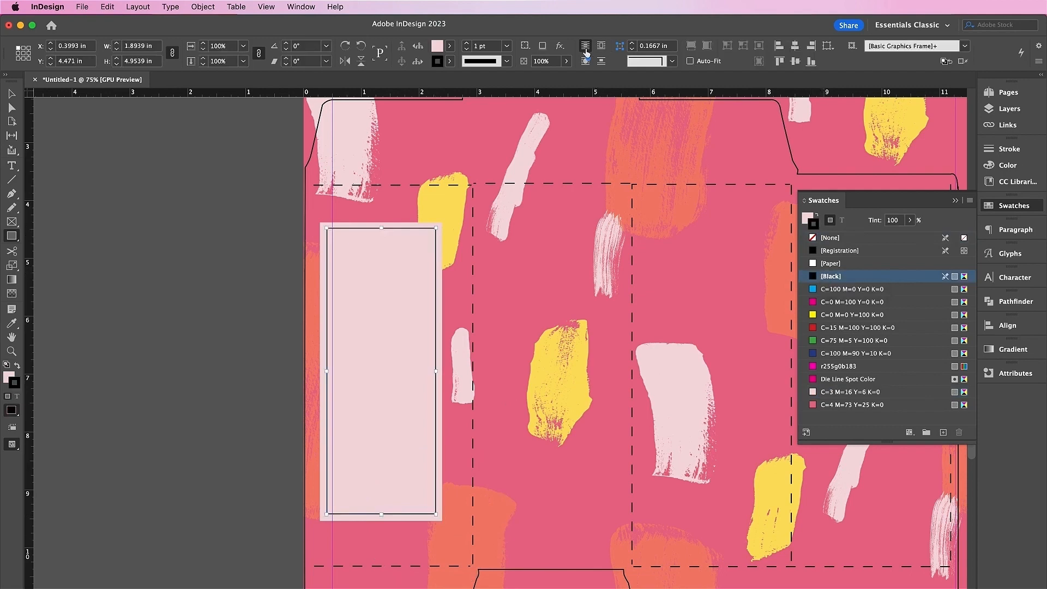
click(466, 44)
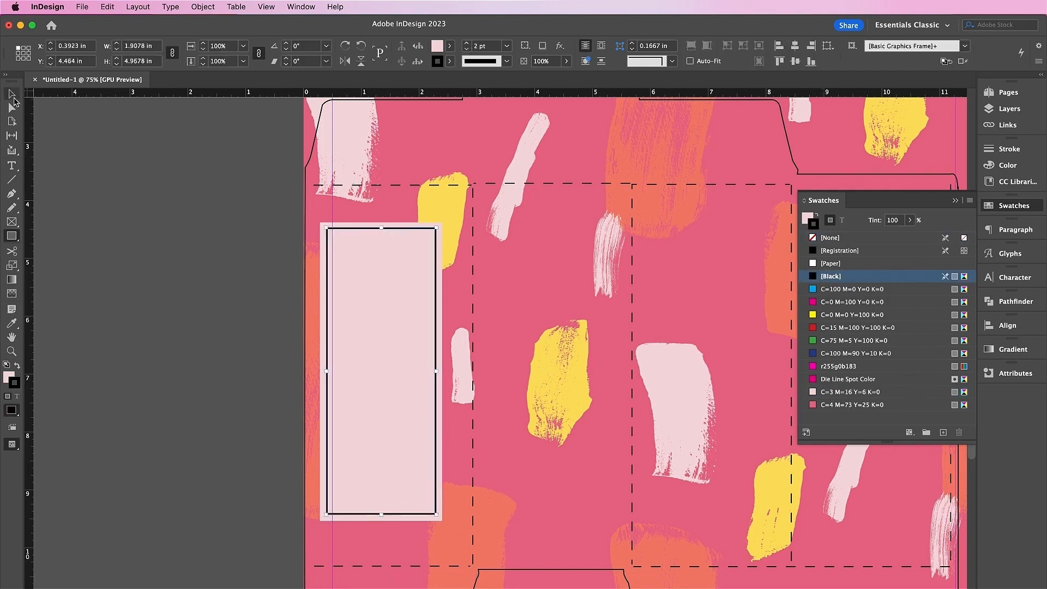
Duplicate the pale pink label and its black border onto the second panel at about X 3.25 in, Y 4.40 in
click(12, 95)
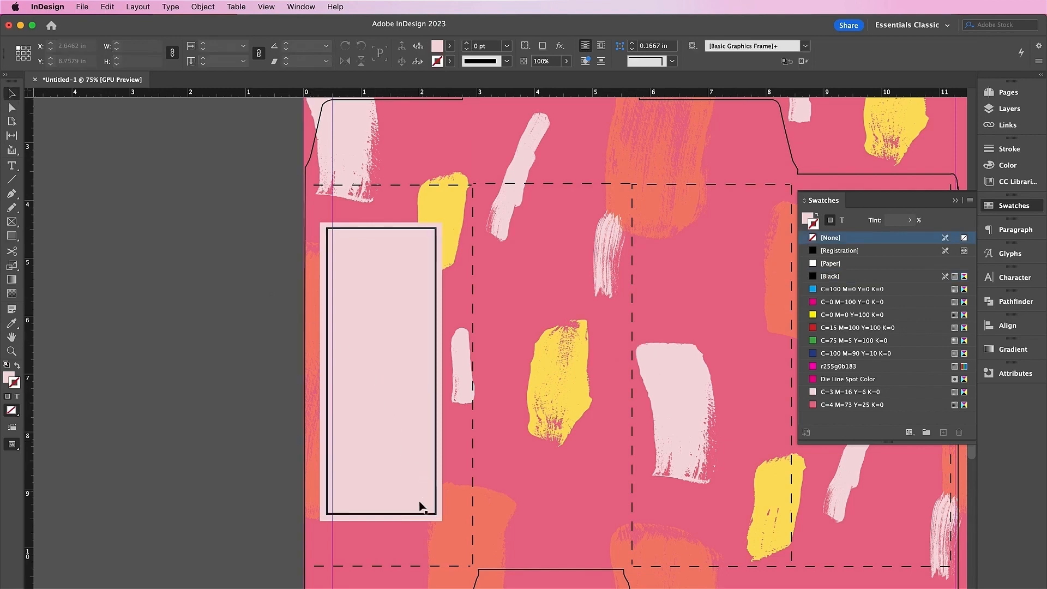
click(327, 461)
shift+click(327, 468)
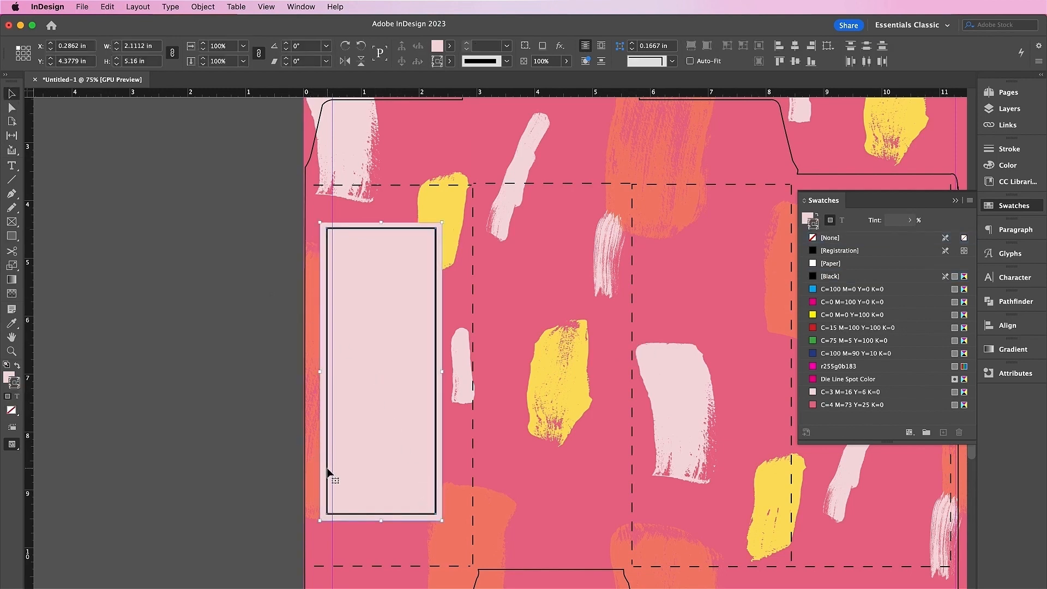
key(super+v)
drag(501, 427, 551, 451)
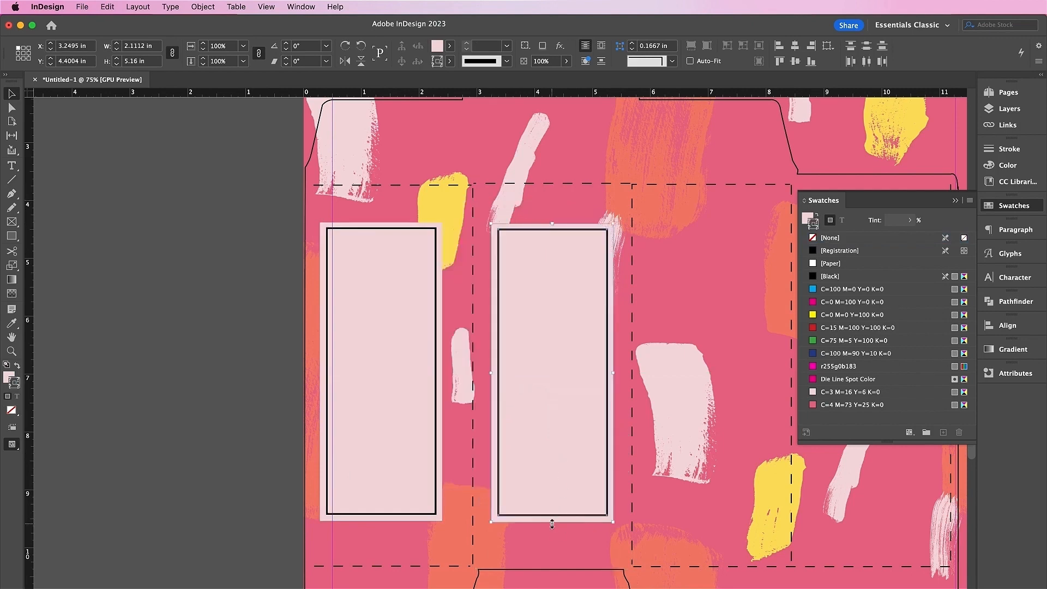
Shorten the duplicated label and border to about 2.90 in tall overall and move them down to about Y 5.46 in
drag(551, 524, 553, 390)
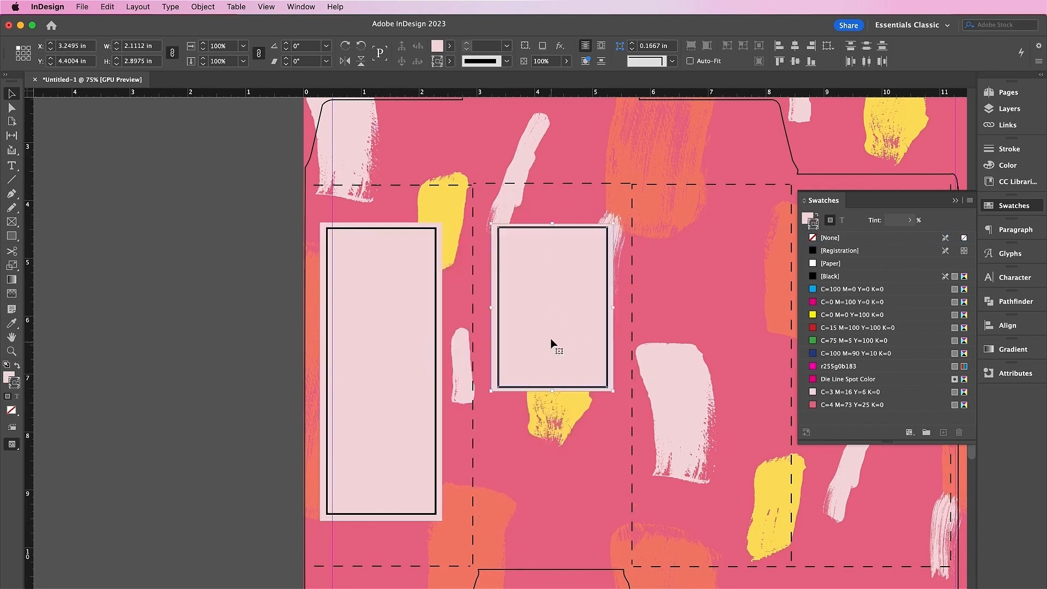
drag(550, 339, 551, 399)
scroll(551, 399, right, 3)
scroll(550, 399, up, 2)
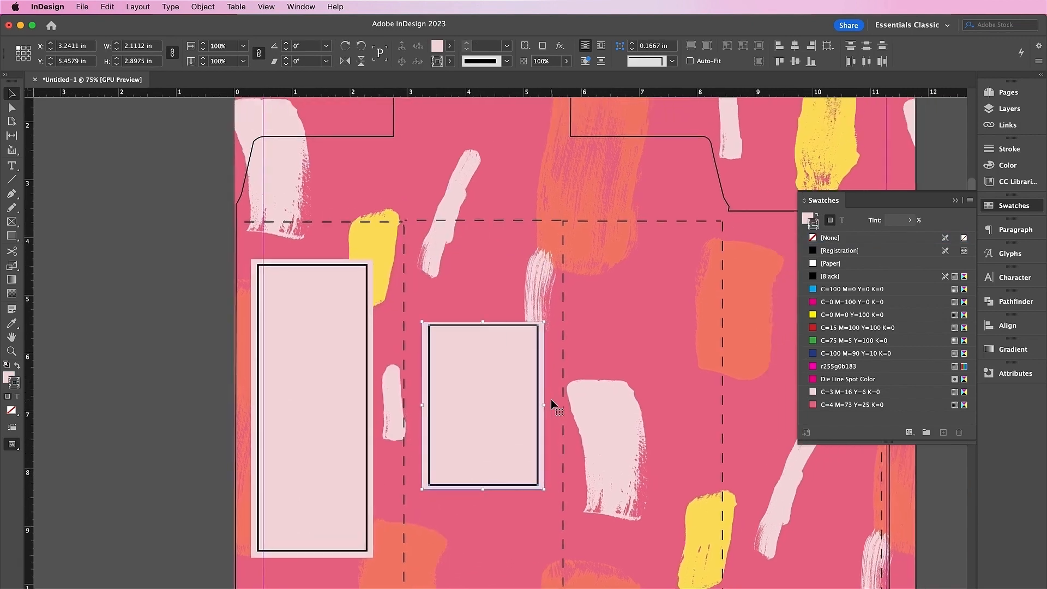
scroll(551, 399, down, 2)
scroll(550, 399, right, 2)
click(551, 399)
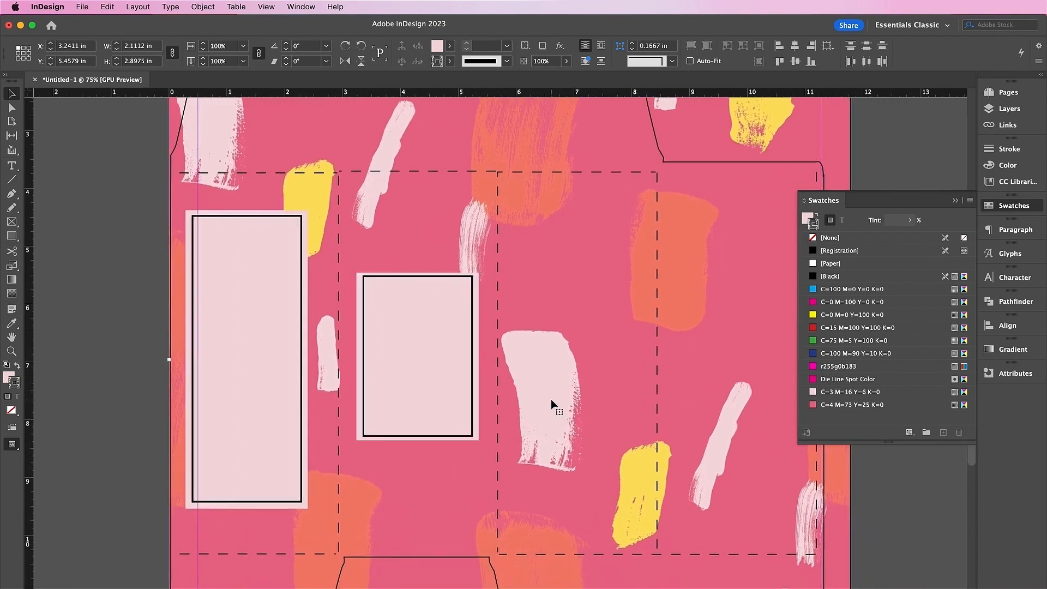
Shorten the second label's inner black border to about 2.69 in and nudge it down to about Y 5.56 in
click(440, 439)
drag(418, 436, 418, 432)
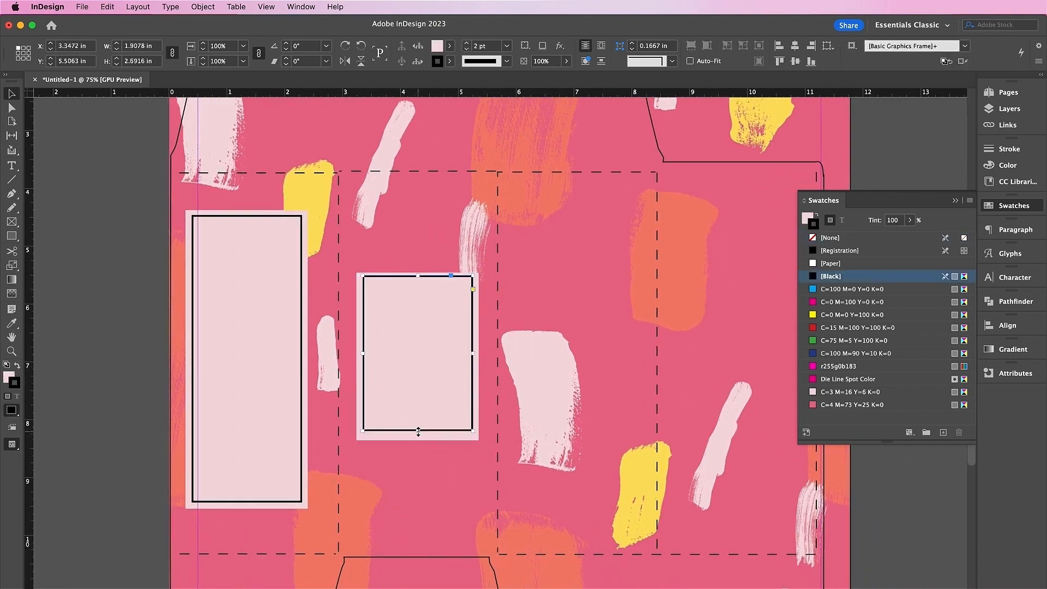
key(Down)
key(Down)
key(Down)
key(Down)
scroll(418, 432, right, 3)
scroll(418, 432, up, 1)
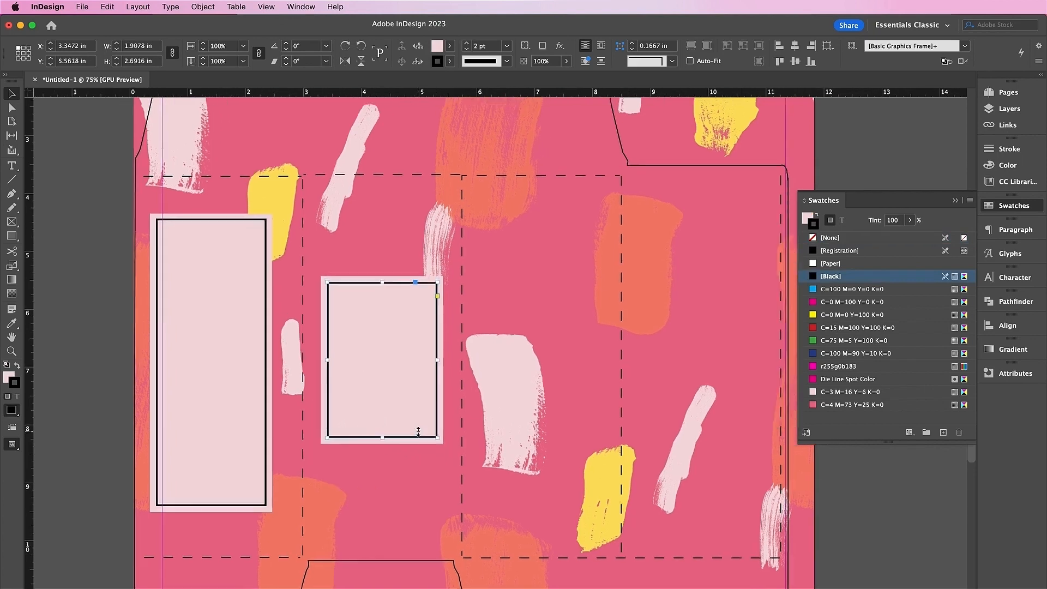
Duplicate the short label with its border onto the fourth panel at about X 8.82 in, Y 5.52 in
key(super+c)
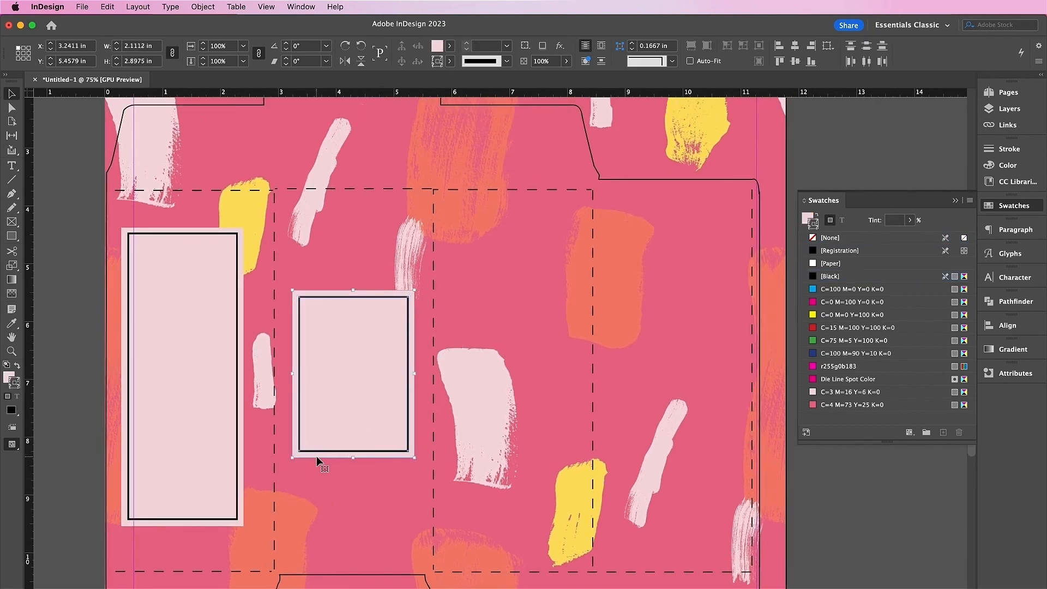
key(super+v)
drag(491, 362, 665, 396)
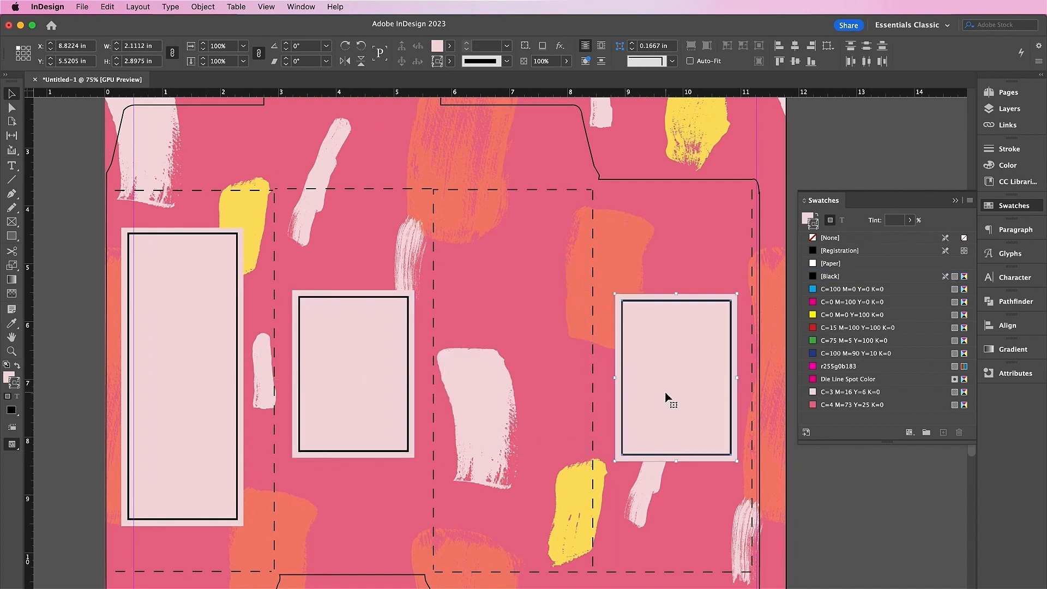
Draw a graphic frame about 2.57 x 1.48 in on the flap below the fourth panel and fill it with [Paper]
scroll(665, 397, down, 5)
scroll(666, 397, right, 3)
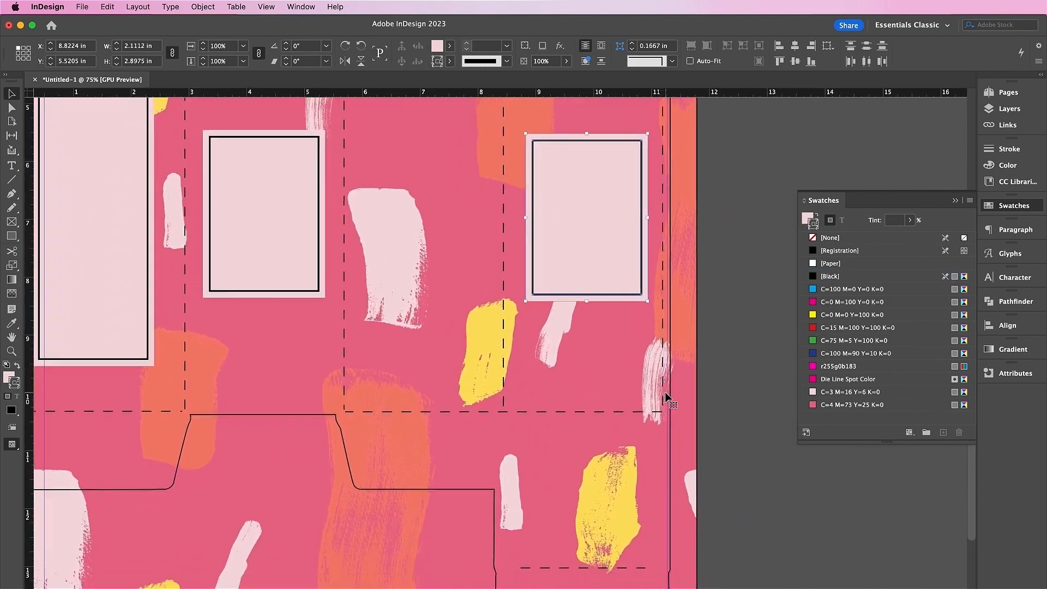
key(f)
drag(514, 438, 661, 523)
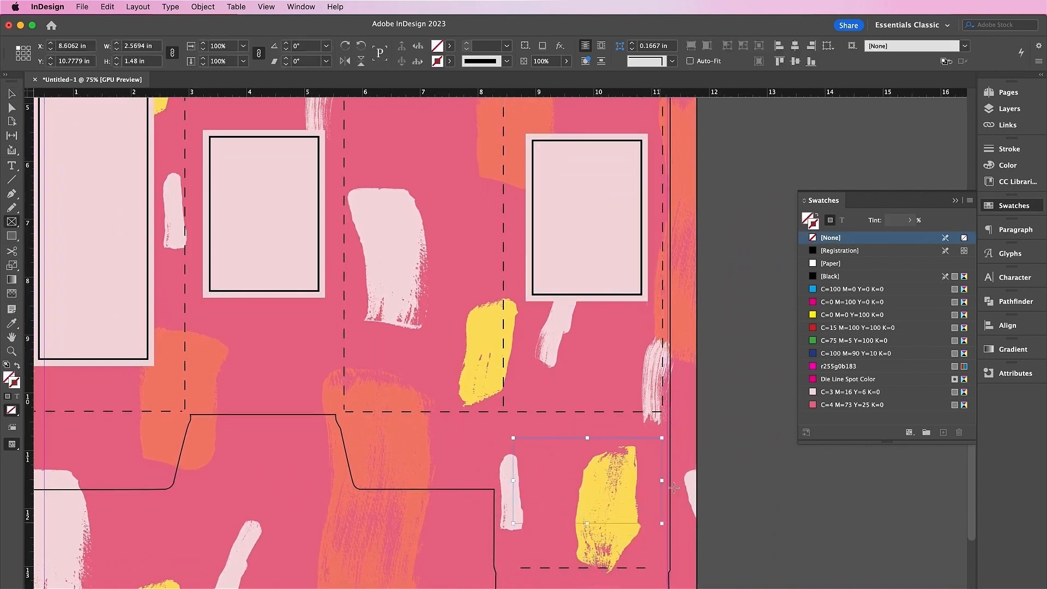
click(826, 262)
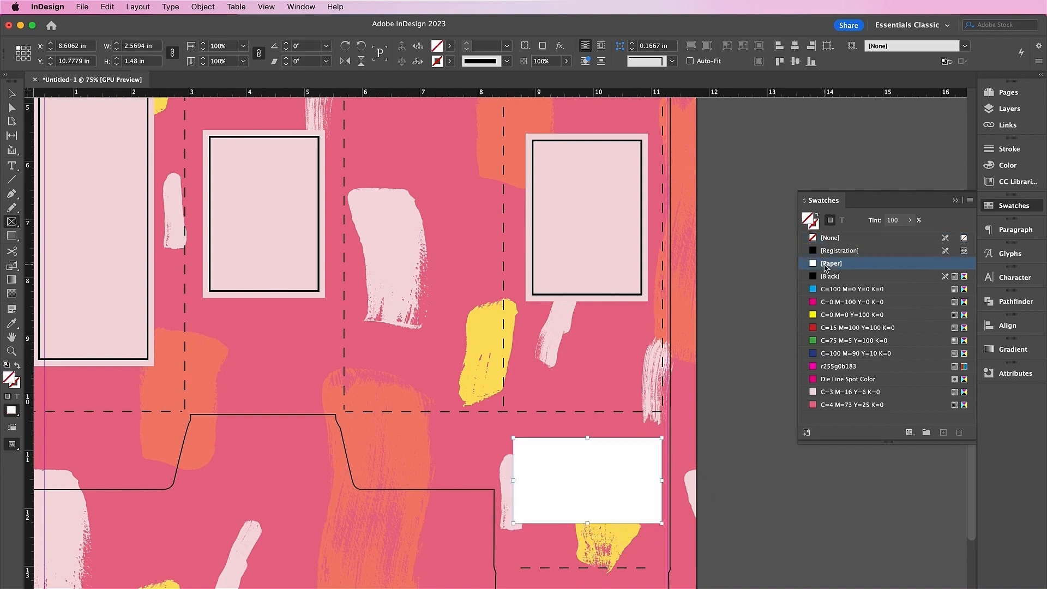
Place the image barcode.tif into the white frame
key(v)
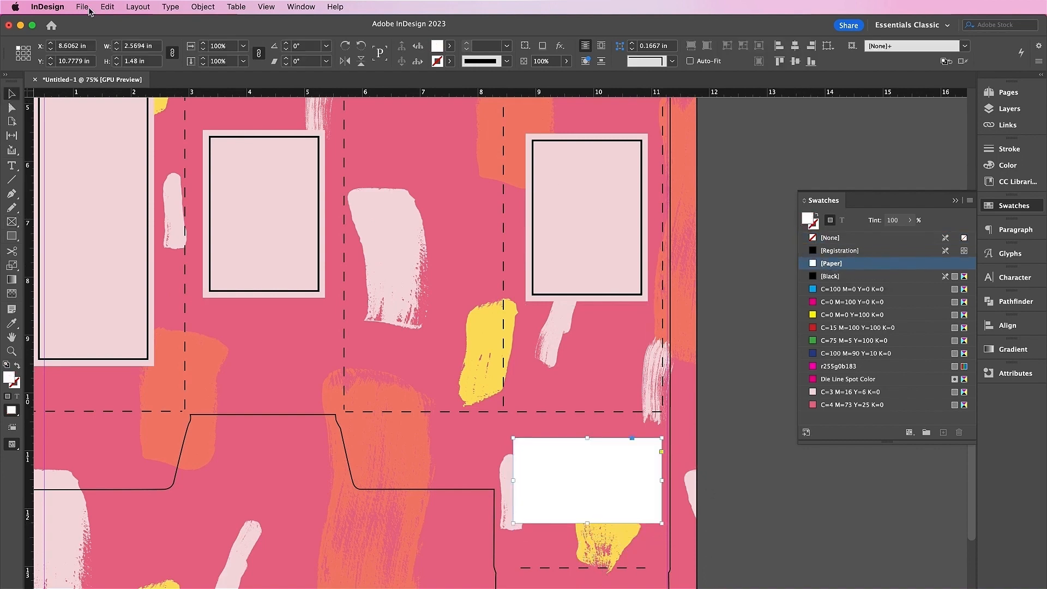
click(82, 7)
click(130, 181)
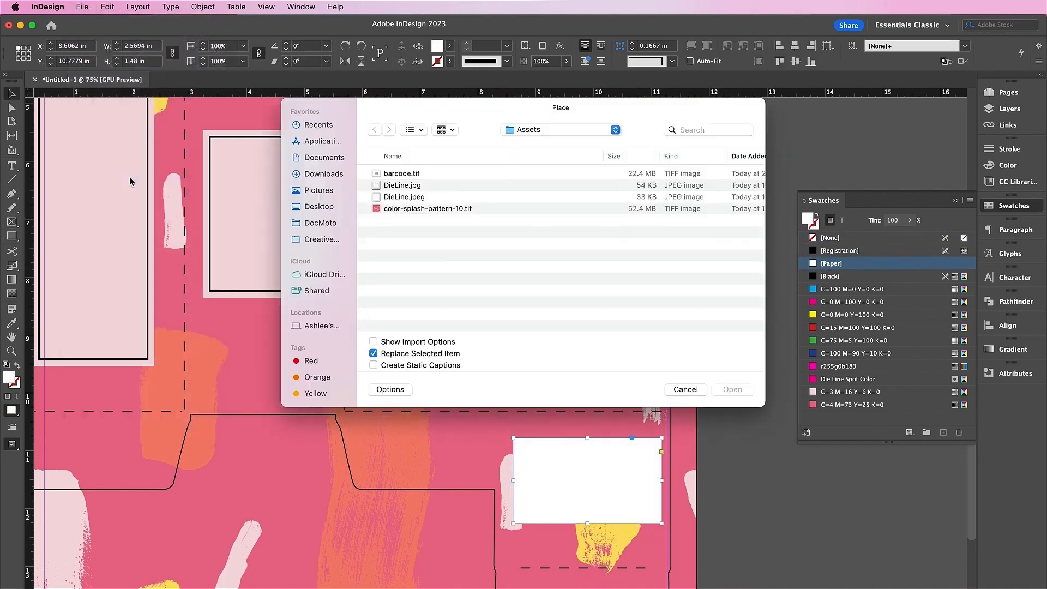
double_click(441, 173)
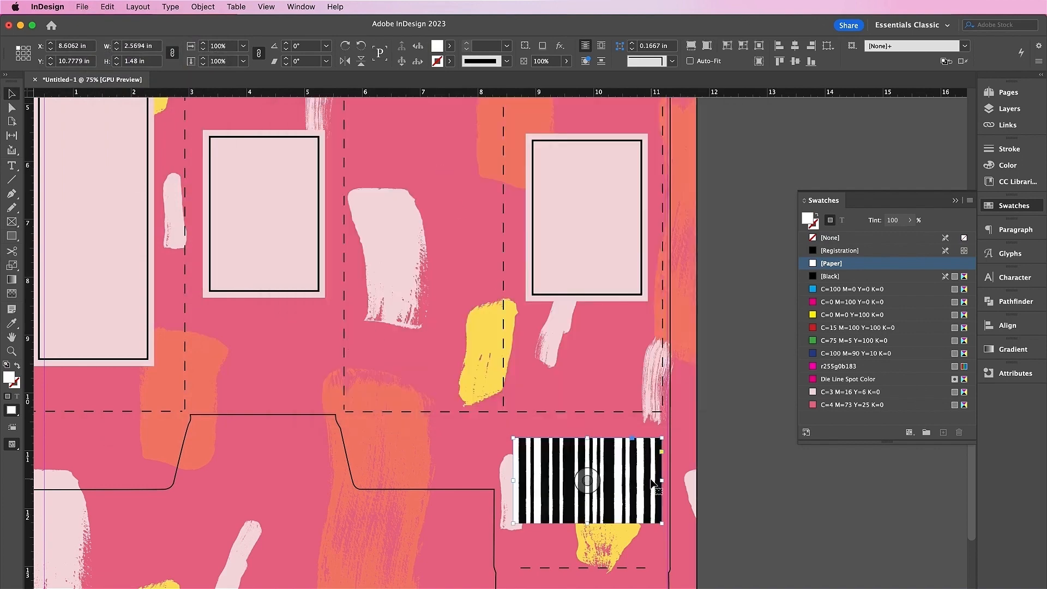
Scale the barcode image to 60% and shift it inside the frame so its digits show
click(588, 481)
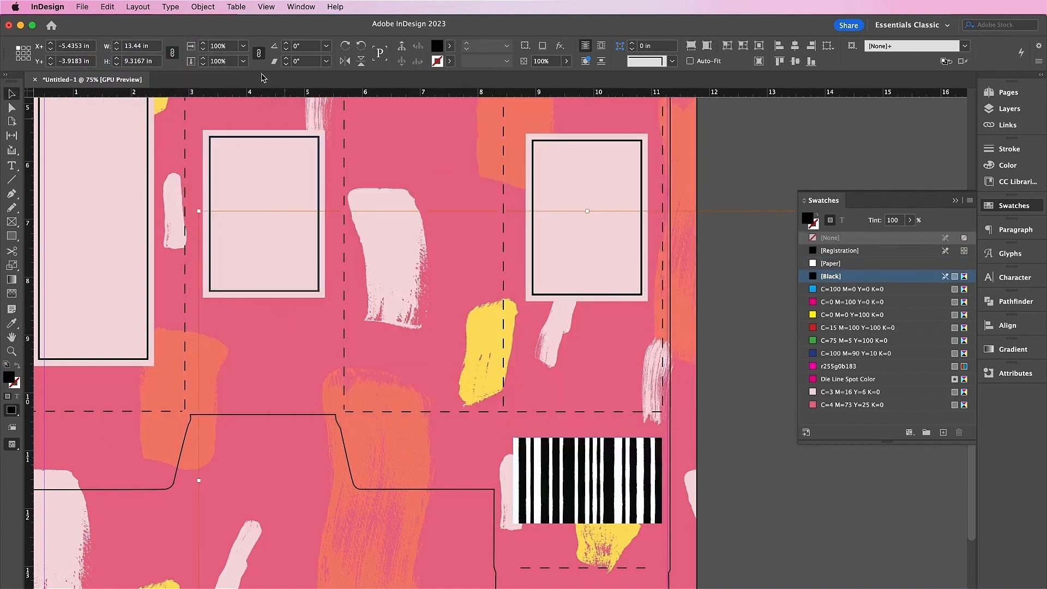
click(222, 47)
text(60)
key(Return)
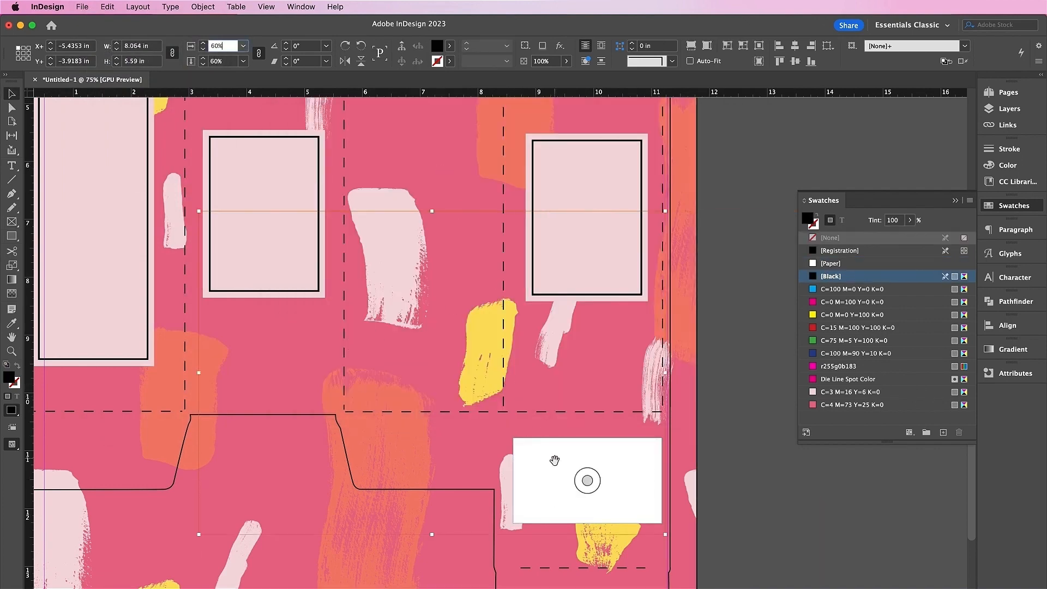
drag(555, 461, 676, 537)
scroll(436, 327, down, 2)
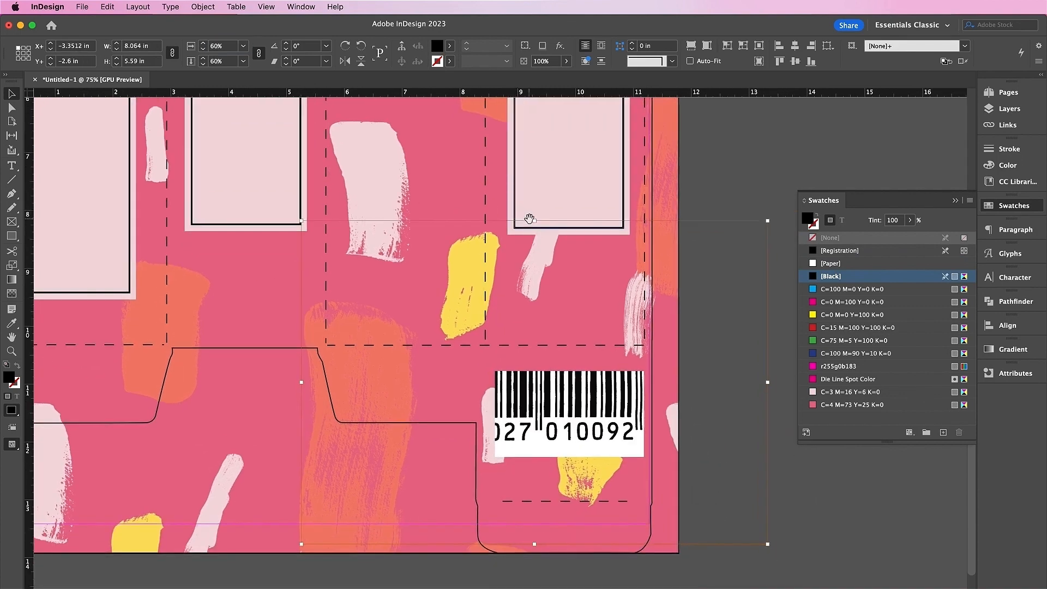
Shrink the barcode image proportionally to about 25% and nudge it sideways to bring all digits into the frame
drag(533, 221, 557, 357)
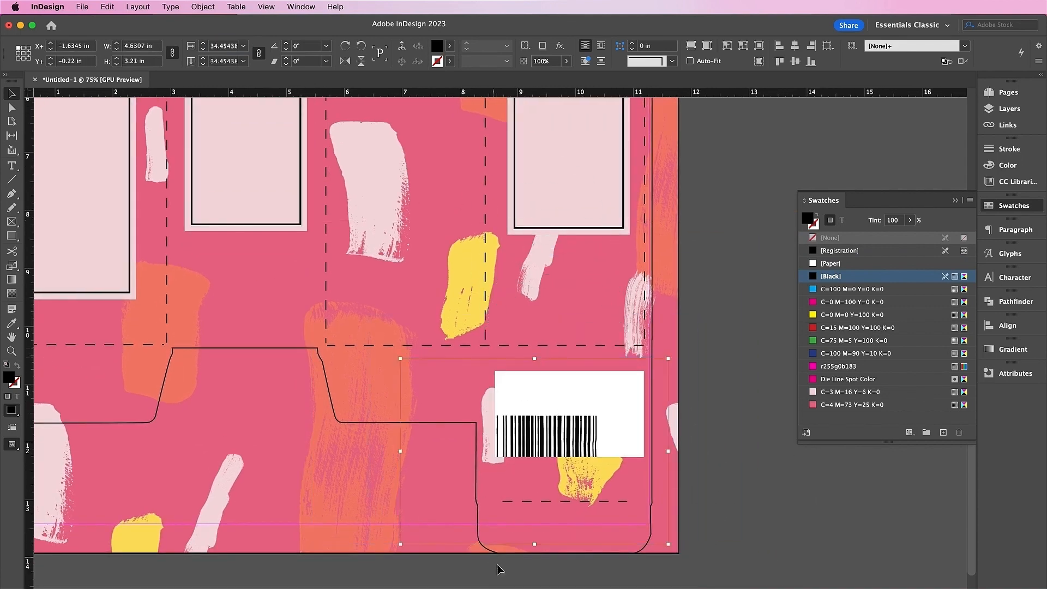
drag(533, 543, 538, 494)
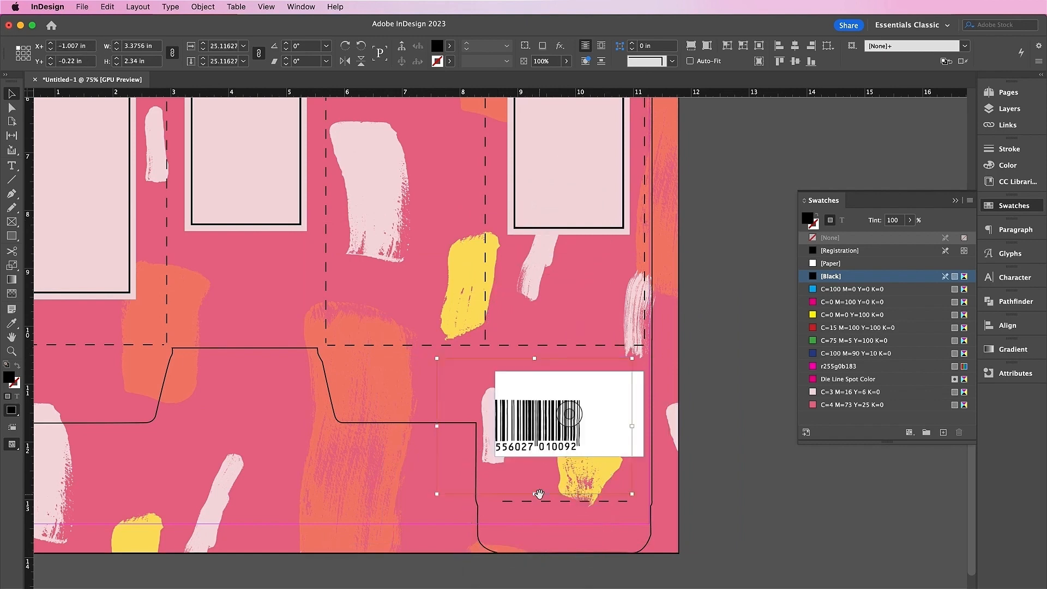
key(shift+Right)
key(shift+Right)
key(shift+Right)
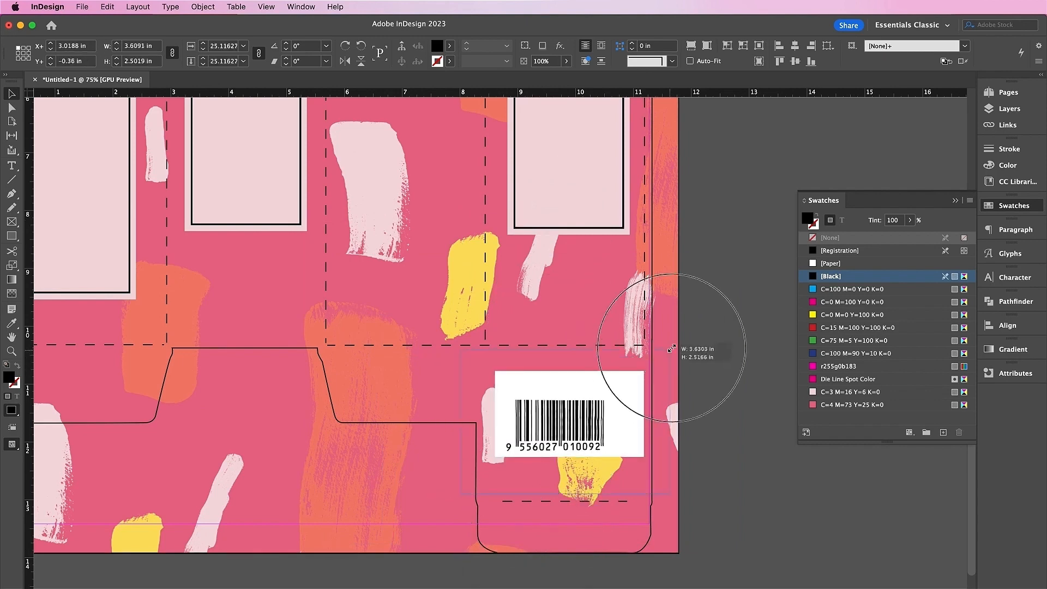
Enlarge the barcode image to about 35%, nudge it to fit inside the white frame, and deselect it
drag(656, 359, 701, 327)
drag(460, 493, 439, 508)
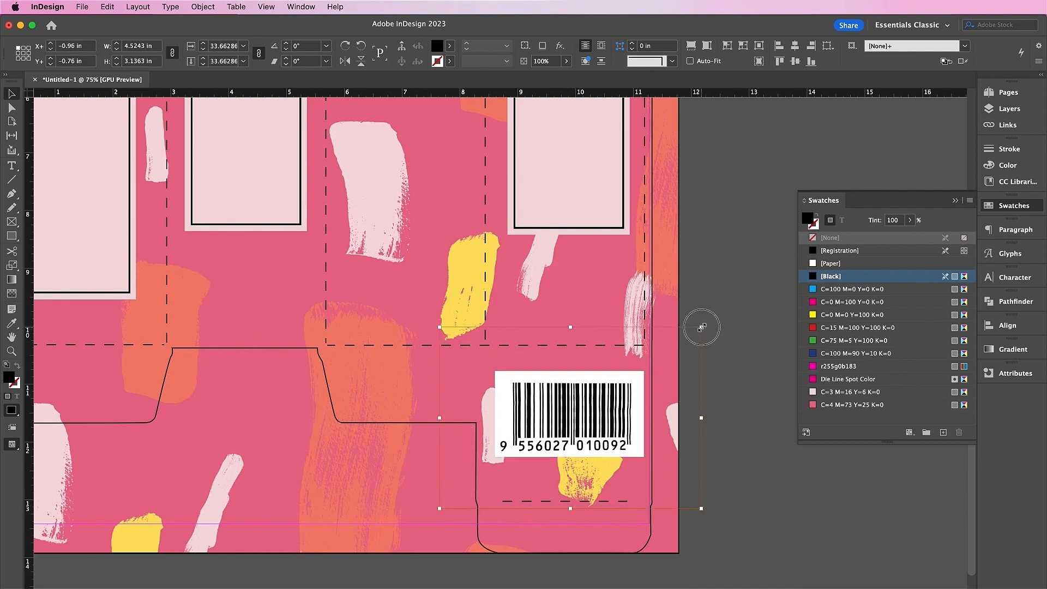
drag(701, 327, 707, 318)
key(Left)
key(Left)
key(Left)
key(Left)
key(Down)
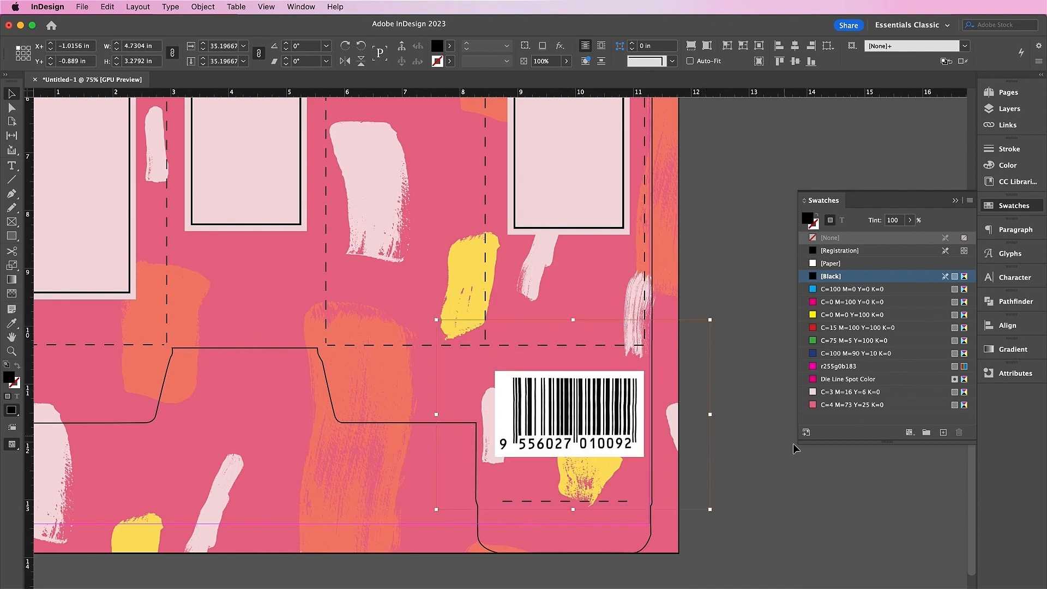
click(791, 465)
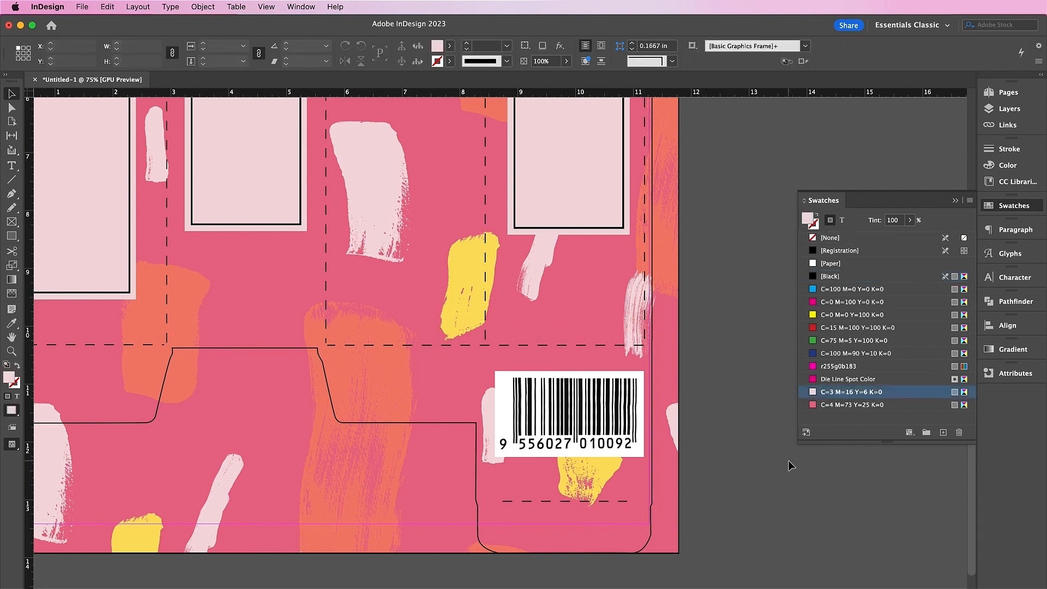
Unlock the Type layer and make it the active layer
click(995, 112)
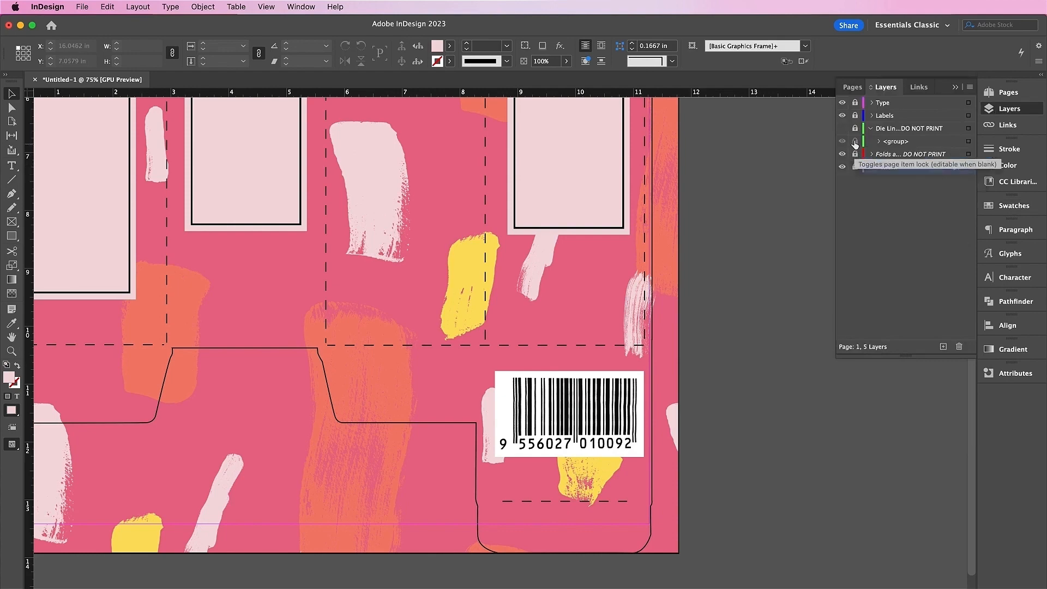
click(855, 104)
click(884, 103)
Draw a text frame inside the second panel's label and enter "PINK APPLE"
scroll(584, 136, left, 5)
scroll(585, 136, up, 3)
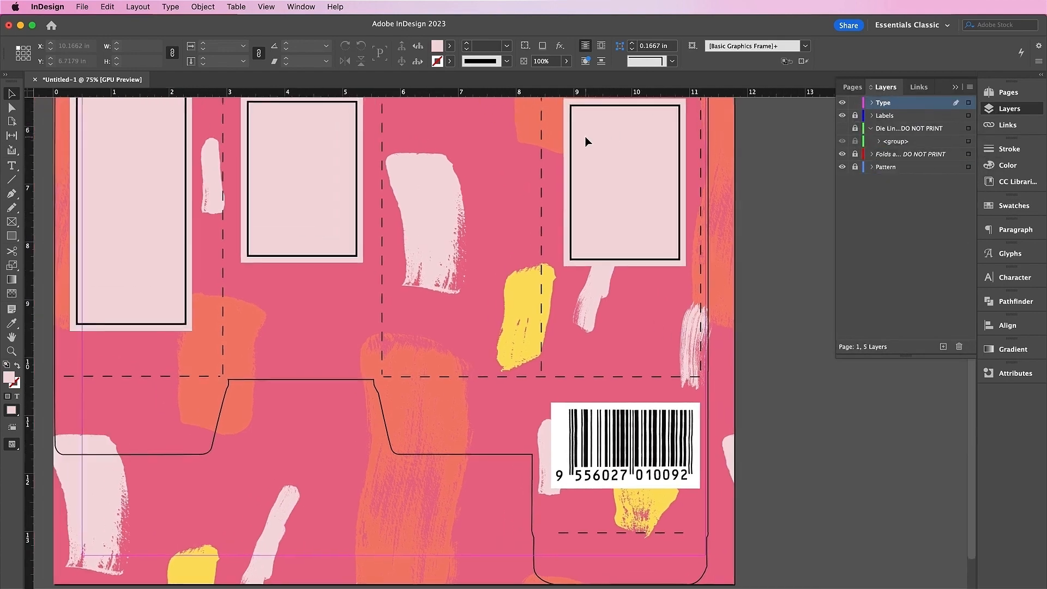
scroll(585, 137, up, 2)
scroll(584, 136, left, 2)
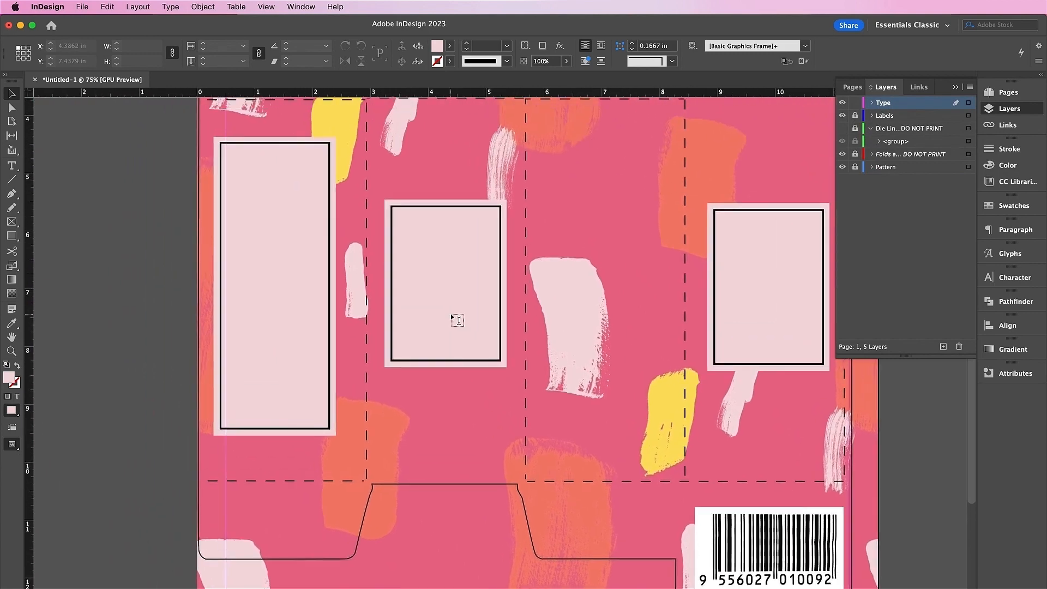
key(t)
drag(395, 246, 490, 338)
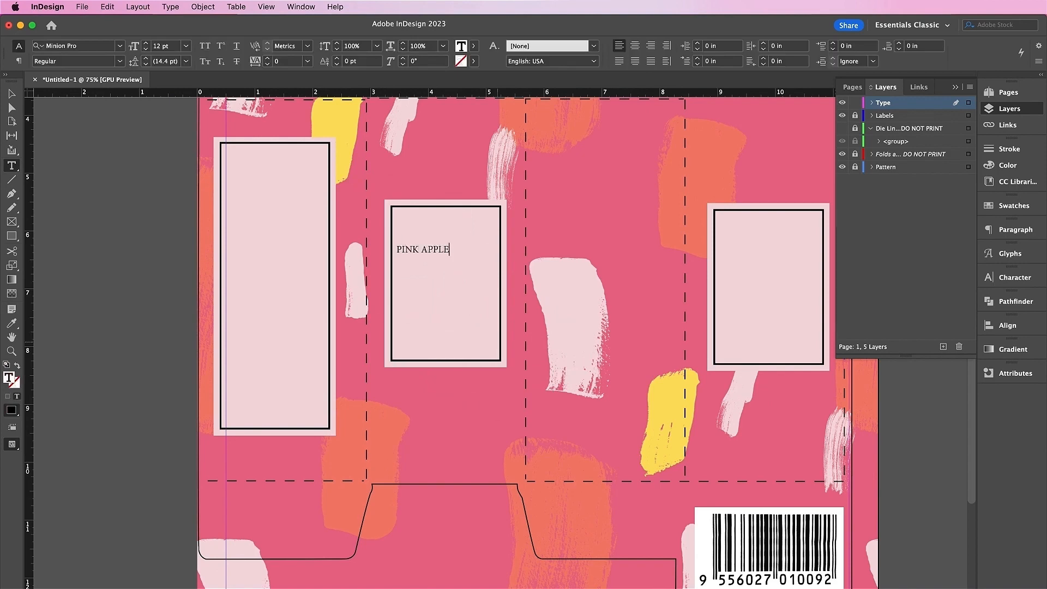
text(PINK APPLE)
Set the font of the PINK APPLE text to Aguero Sans Regular, turning off the Adobe Fonts filter to find it
key(super+a)
click(76, 47)
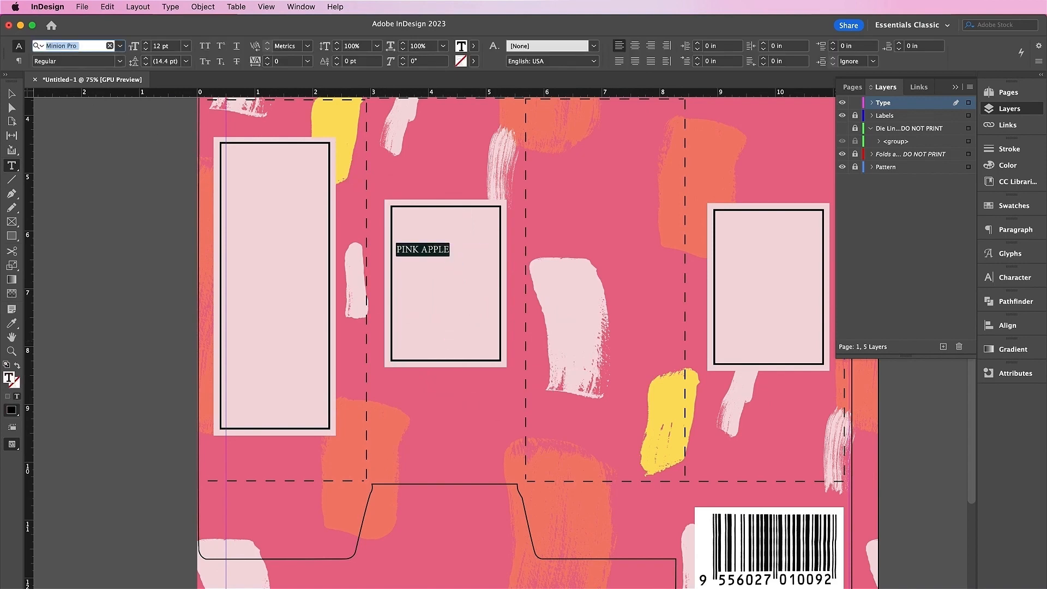
text(Ag)
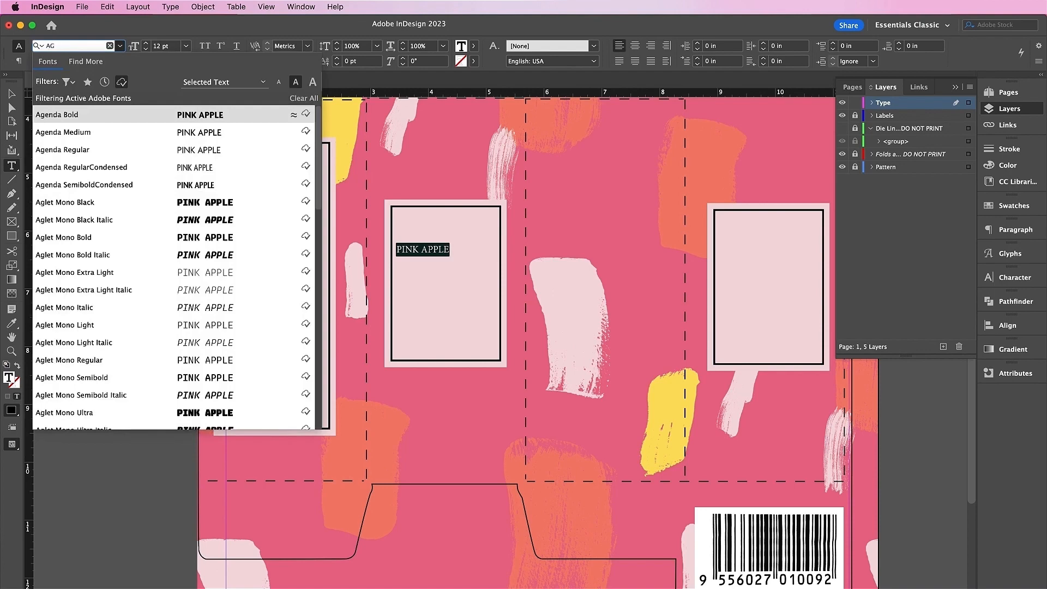
text(u)
click(121, 82)
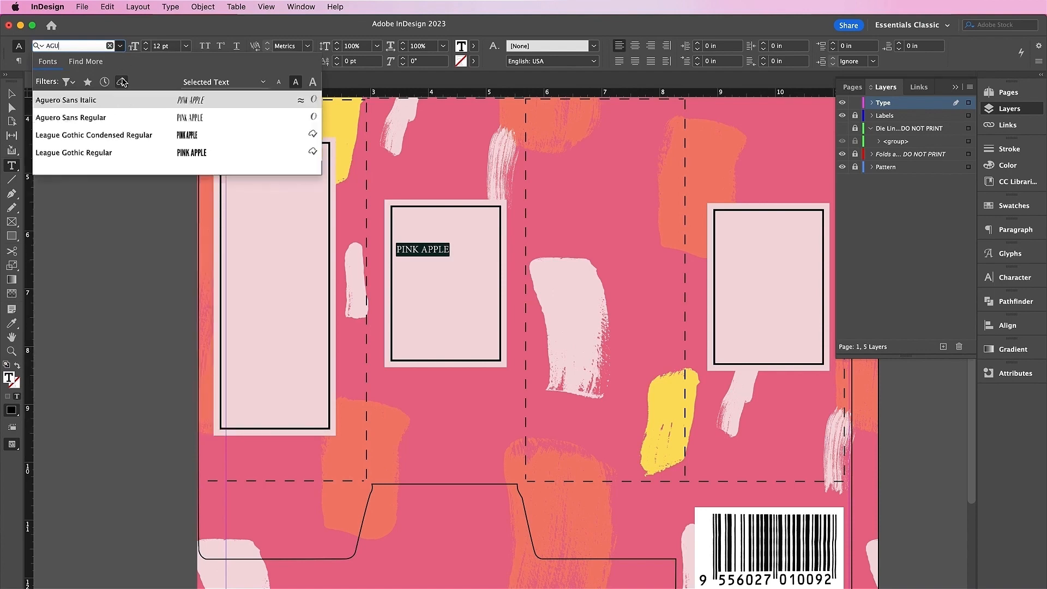
click(139, 115)
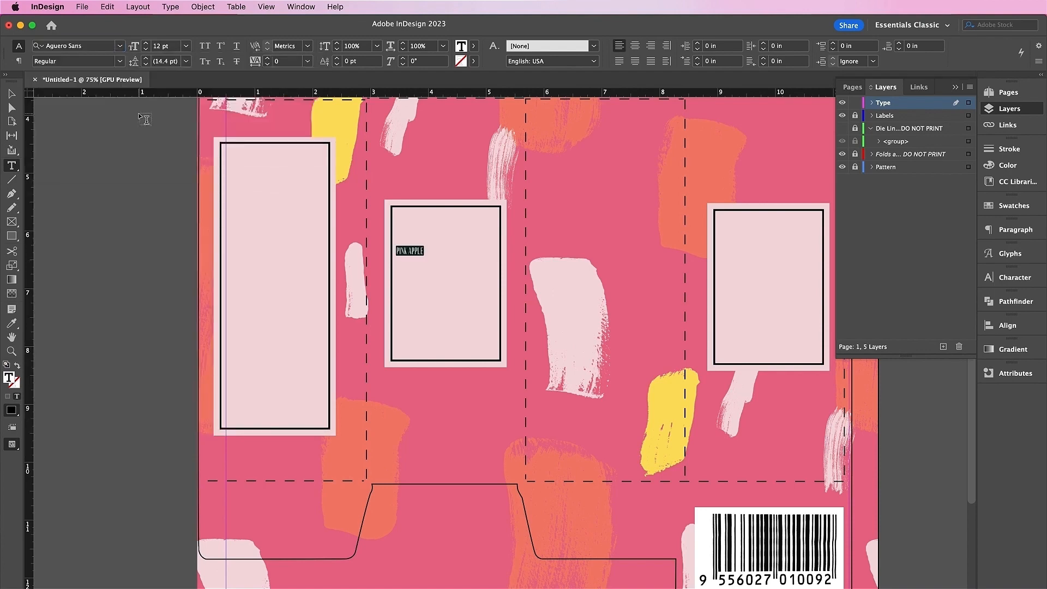
Increase the font size of the PINK APPLE text to 50 pt
click(166, 47)
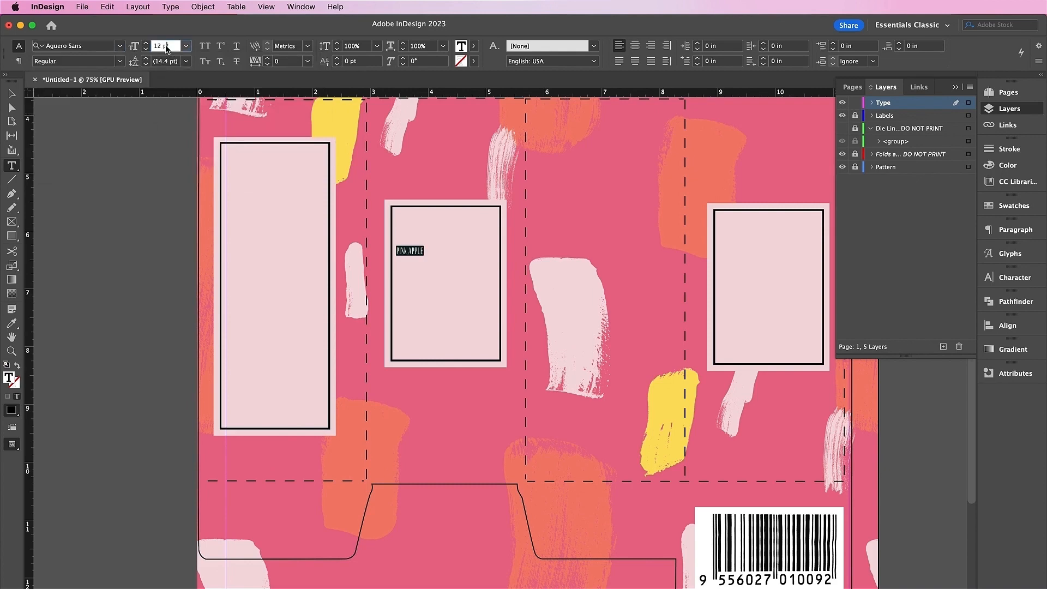
key(Up)
key(Up)
key(Up)
key(Up)
key(shift+Up)
key(shift+Up)
key(shift+Up)
key(shift+Up)
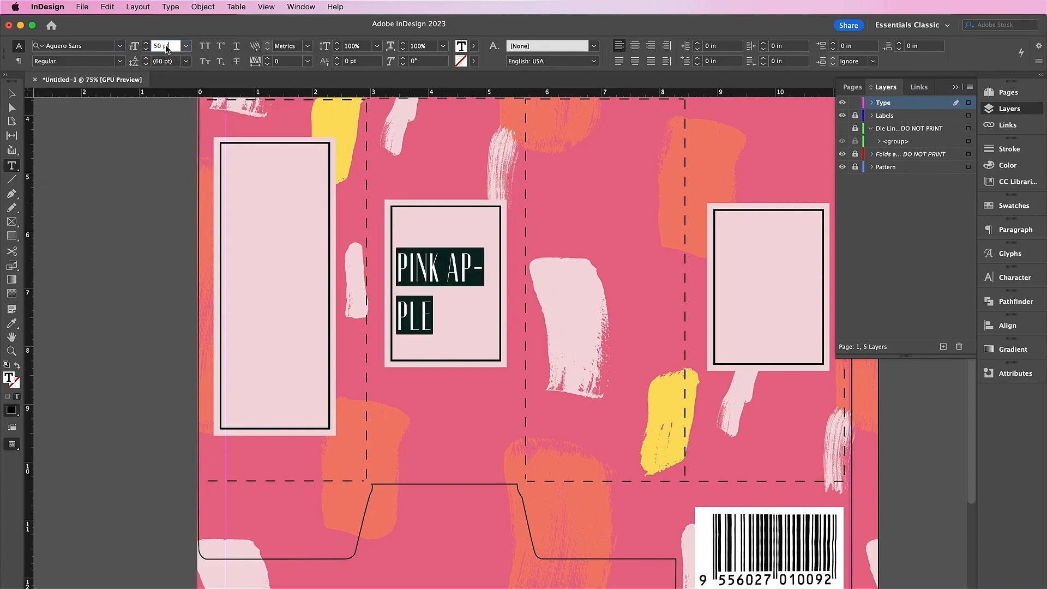
Format the PINK APPLE text at 60 pt, centre-aligned, and coloured with the C=4 M=73 Y=25 K=0 swatch
key(shift+Up)
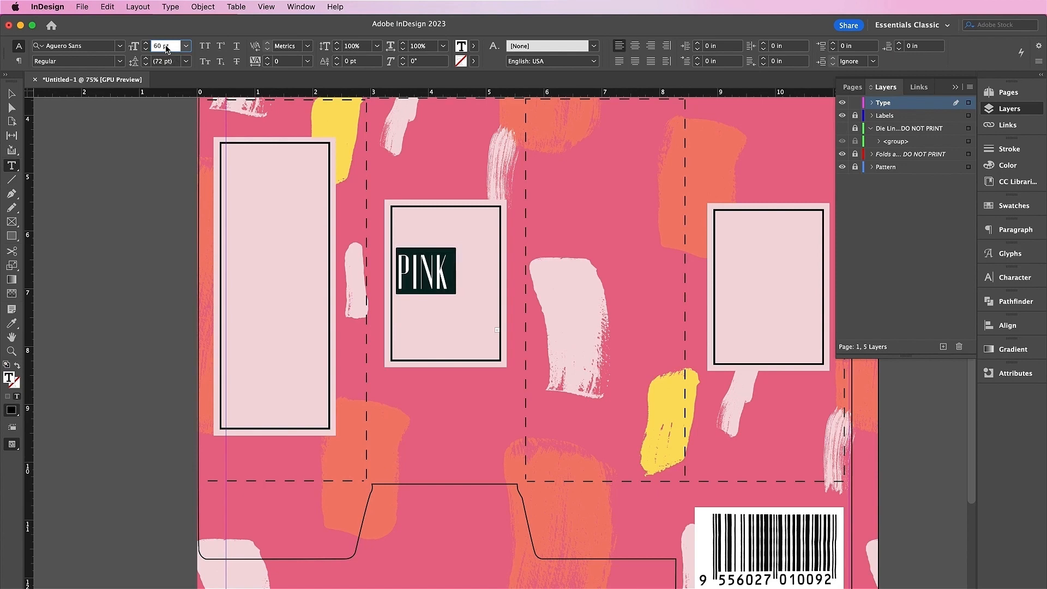
click(633, 46)
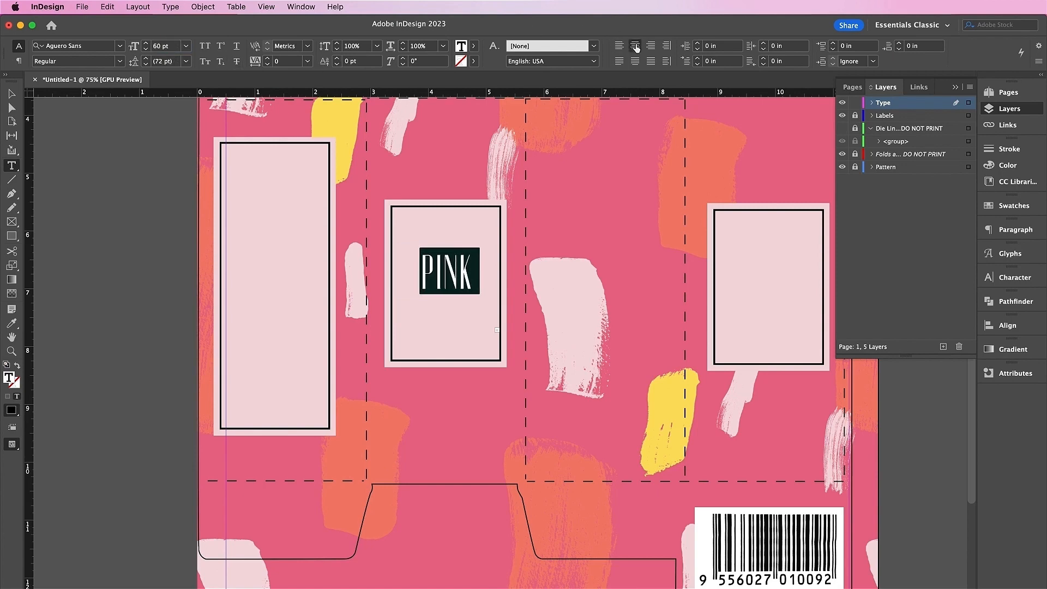
click(1012, 205)
click(854, 405)
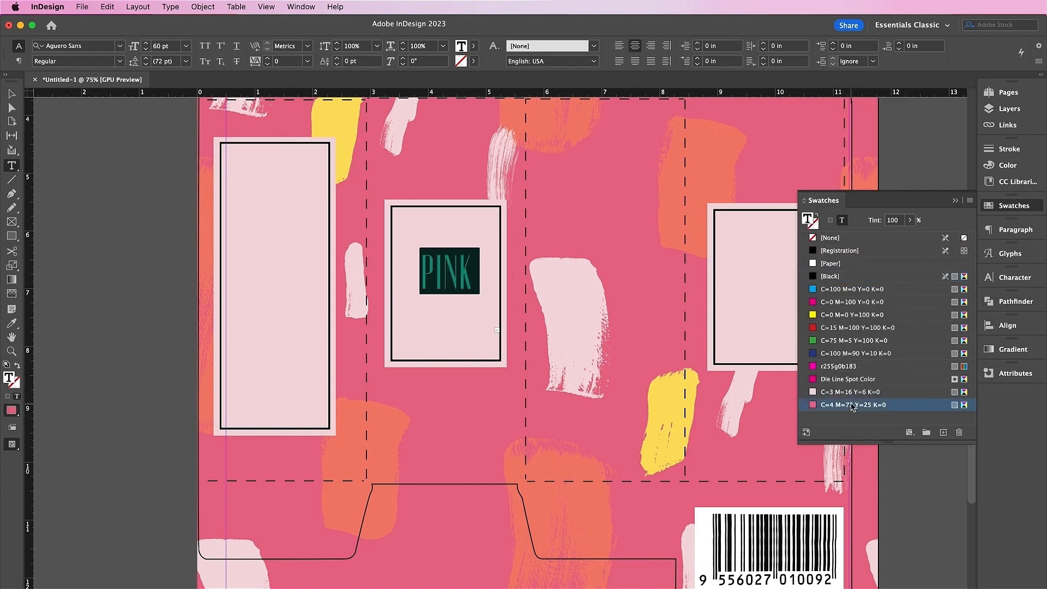
Extend the PINK APPLE text frame downward until both words fit, and shift the frame slightly up in the label
click(11, 94)
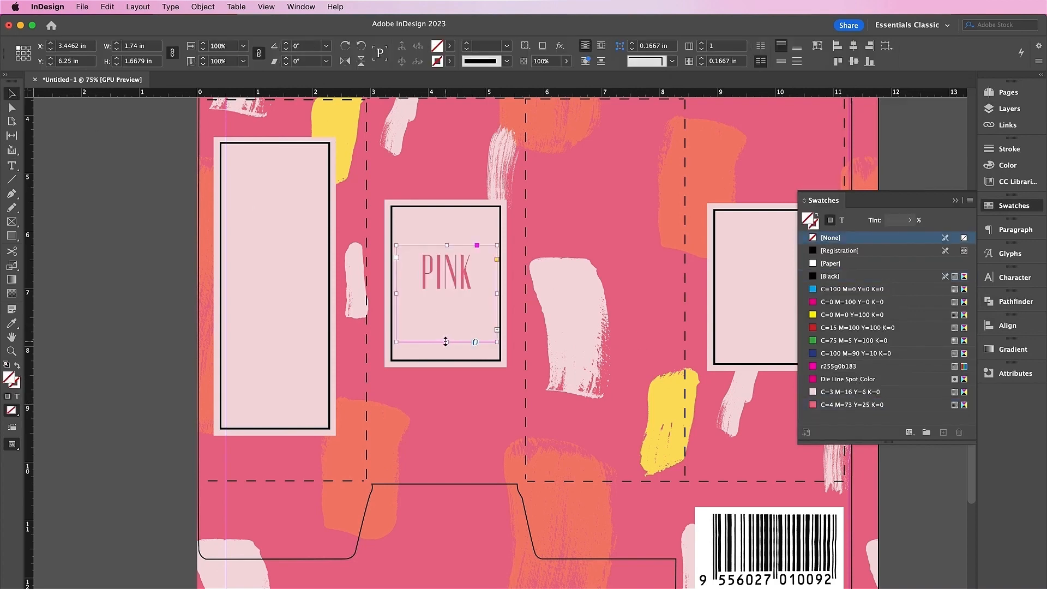
drag(445, 342, 454, 407)
drag(475, 339, 473, 312)
Set the leading of the PINK APPLE text to 50 pt and fit the frame to its text, lowering it slightly
click(11, 165)
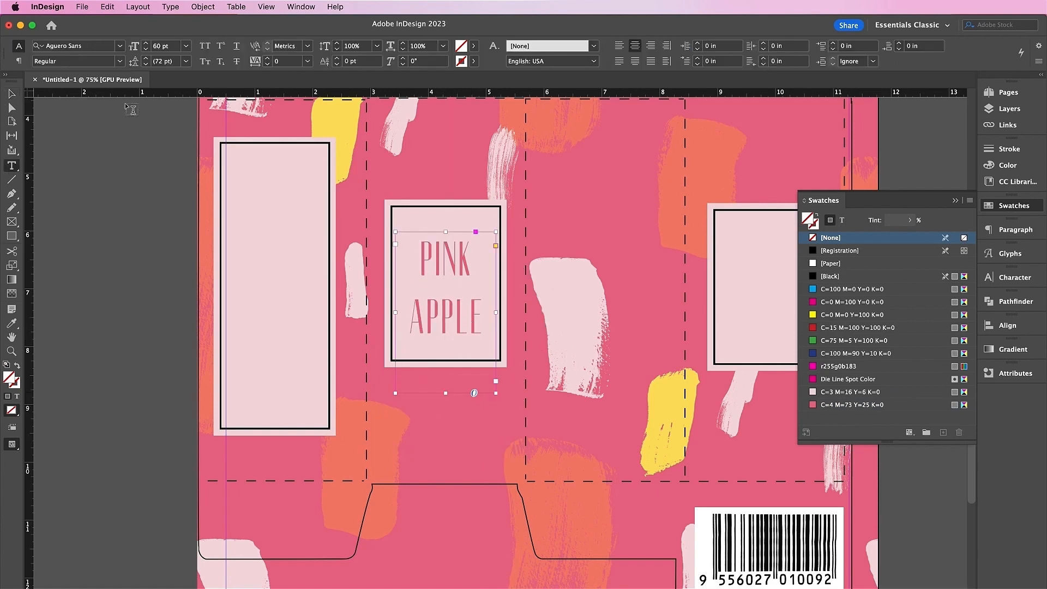
click(166, 61)
text(50)
key(Return)
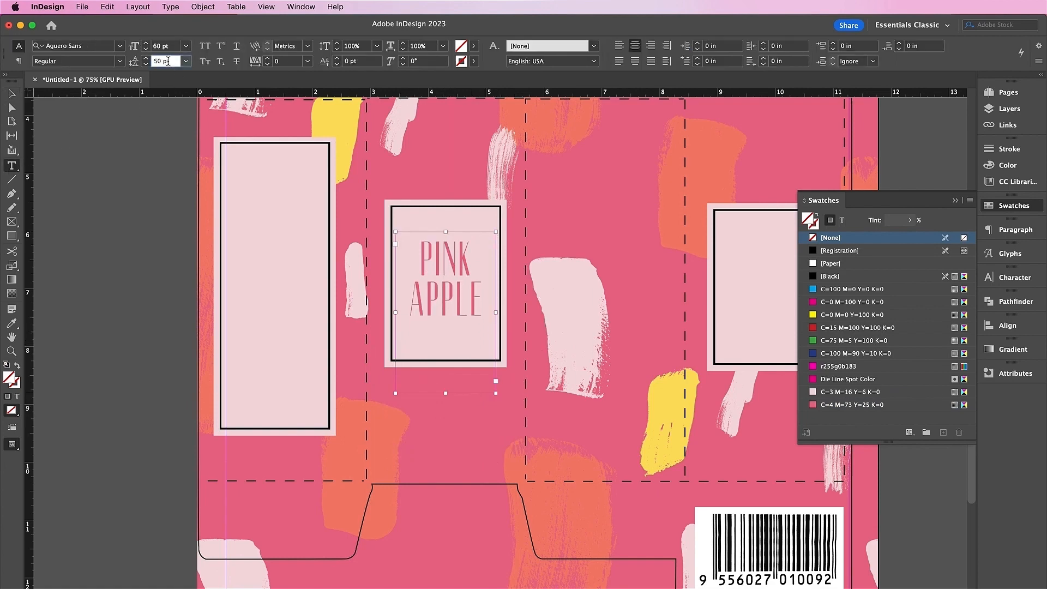
key(Escape)
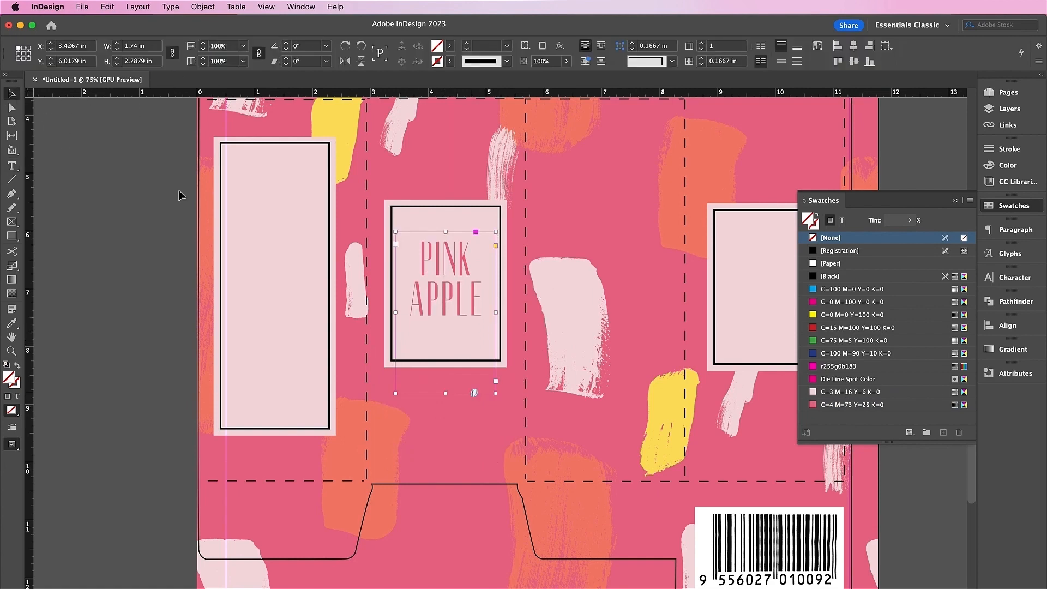
double_click(445, 393)
drag(434, 293, 434, 303)
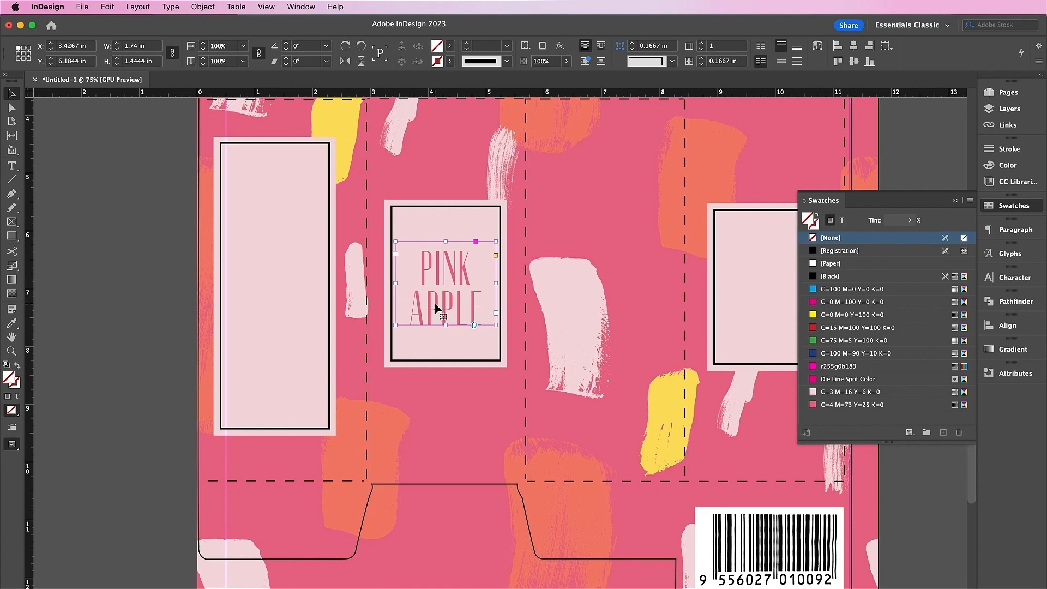
Add a text frame reading "HAND CREAM" below PINK APPLE and set its font to Aguero Sans Regular
key(t)
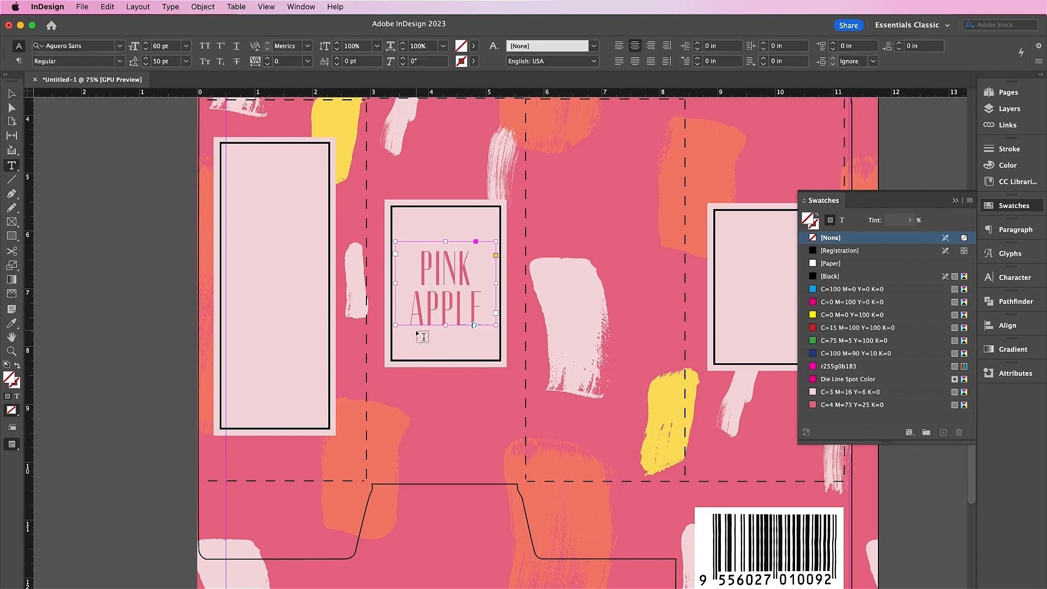
drag(399, 333, 493, 349)
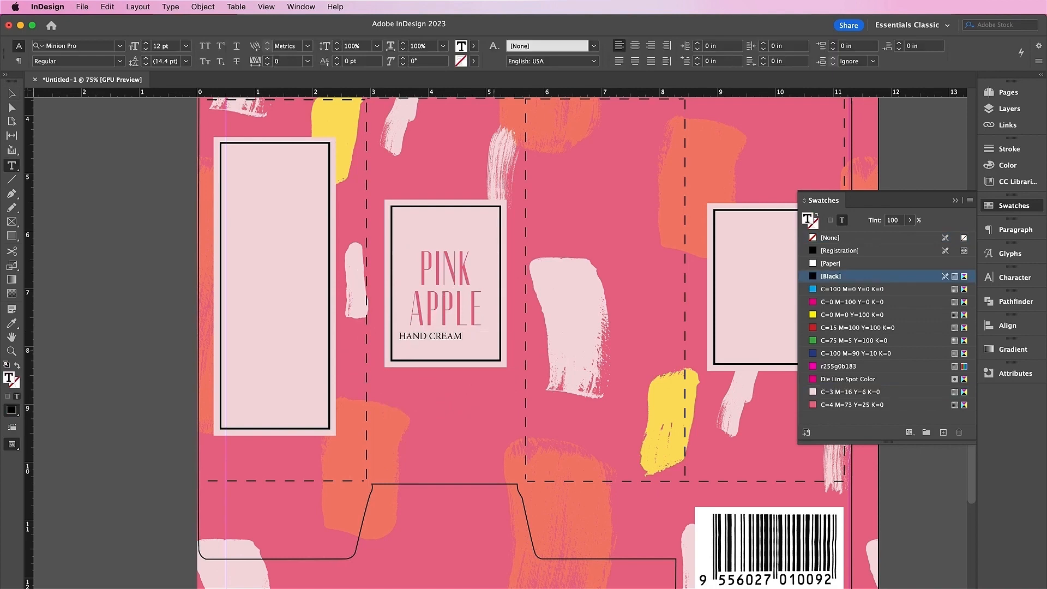
click(80, 47)
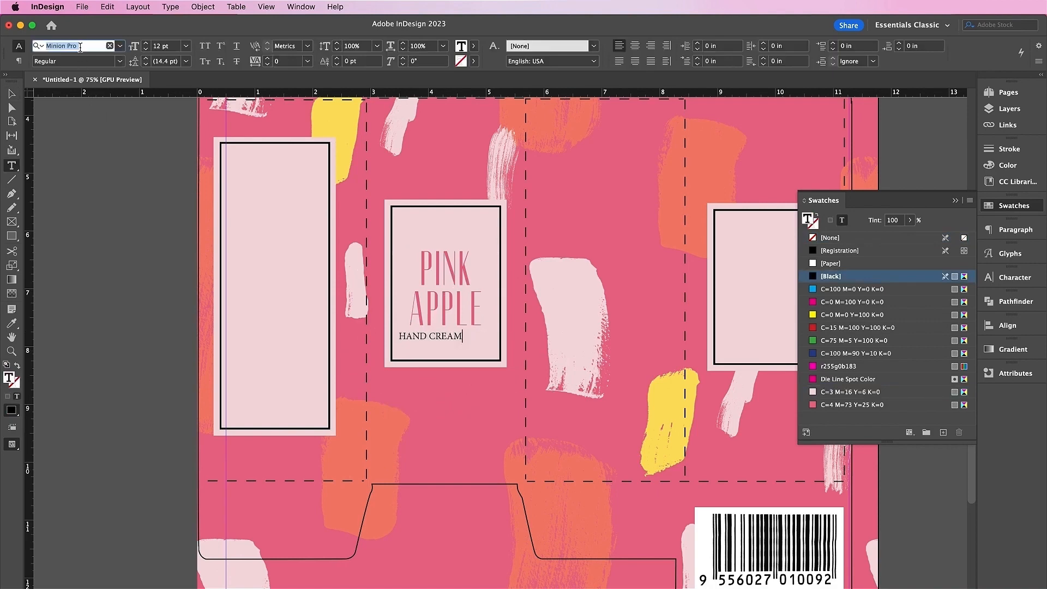
triple_click(462, 346)
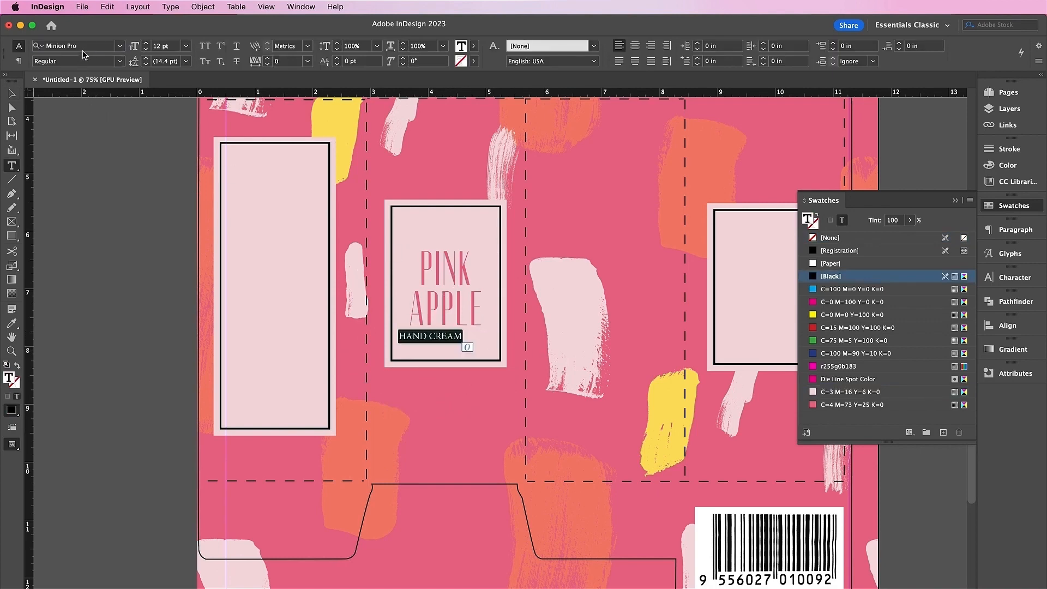
text(agu)
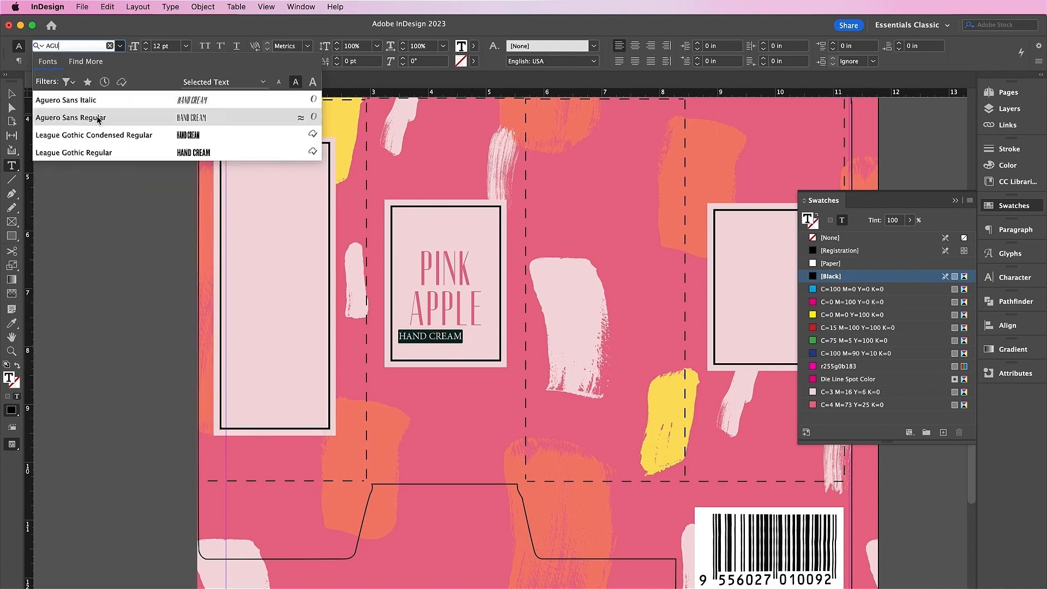
click(99, 119)
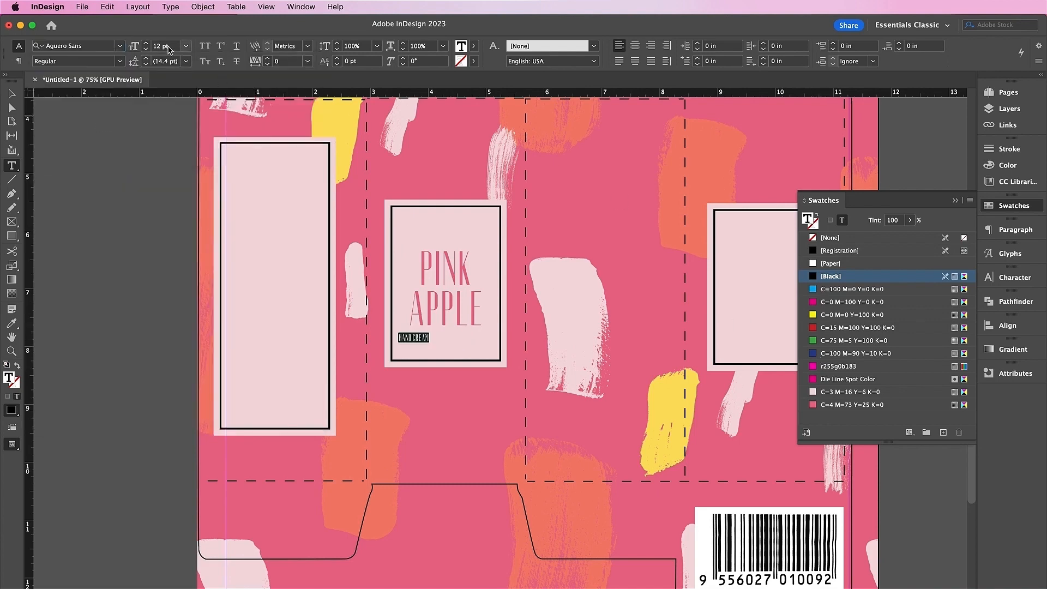
Set the HAND CREAM text to 24 pt and centre-align it
click(168, 48)
key(shift+Up)
key(Up)
key(Up)
key(Up)
key(Up)
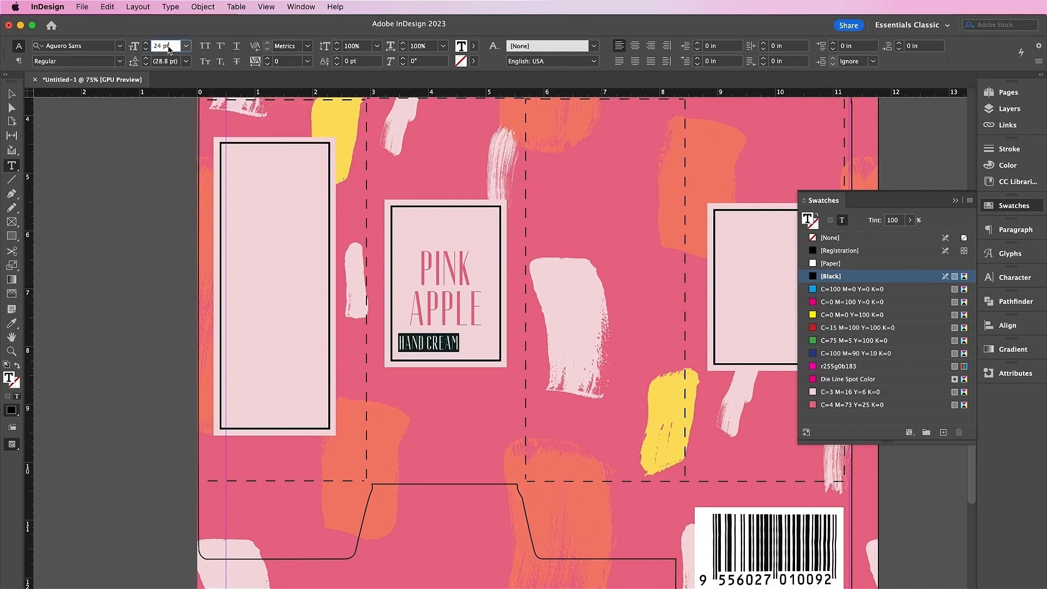
click(635, 46)
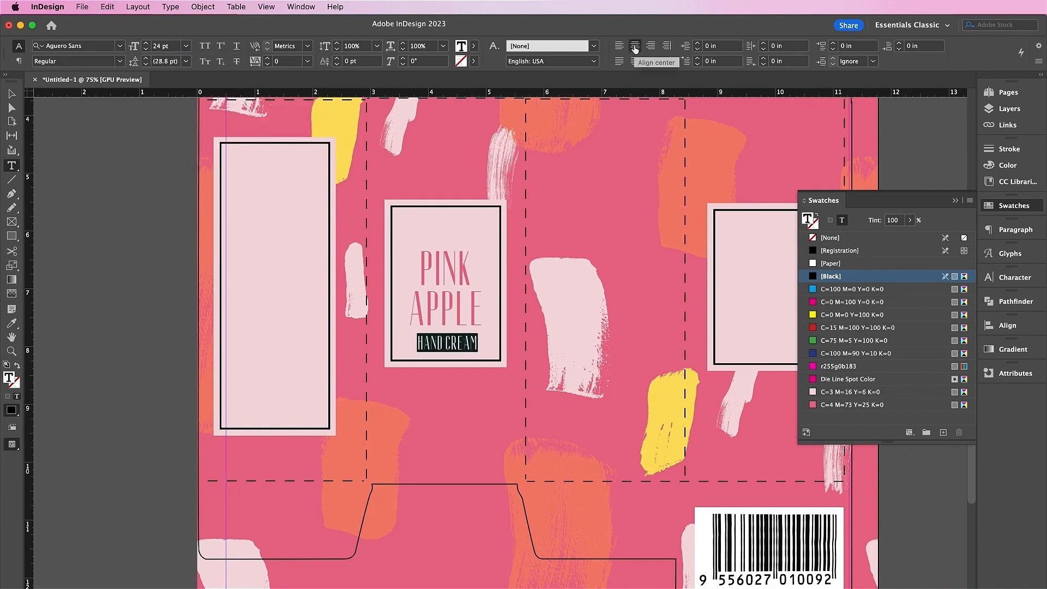
Set the tracking of the HAND CREAM text to 125 and move its frame slightly closer to PINK APPLE
click(283, 63)
key(shift+Up)
key(shift+Up)
key(shift+Up)
key(shift+Up)
key(shift+Up)
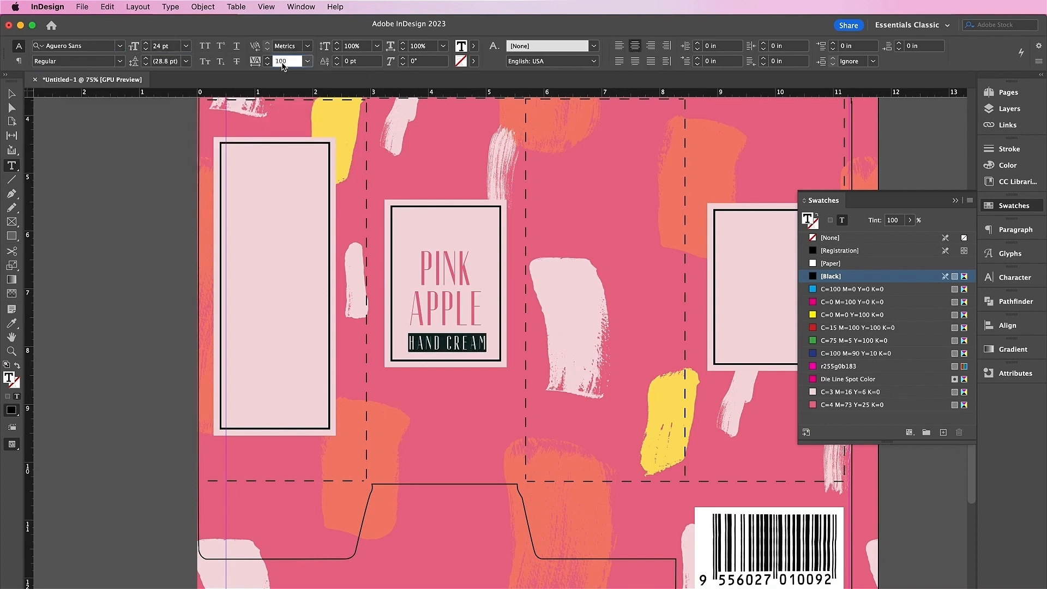
click(12, 95)
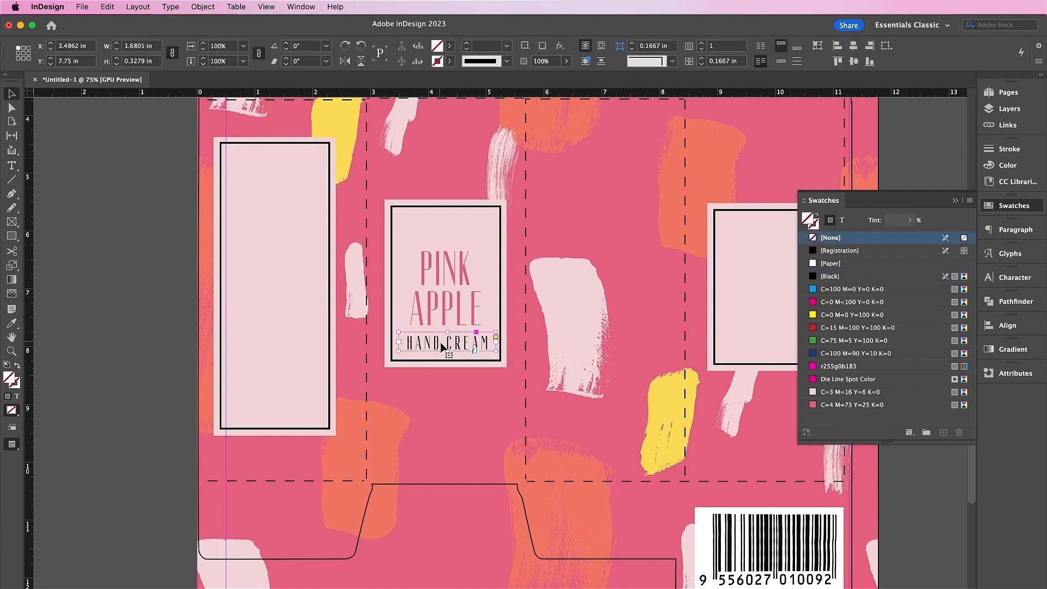
drag(441, 344, 443, 342)
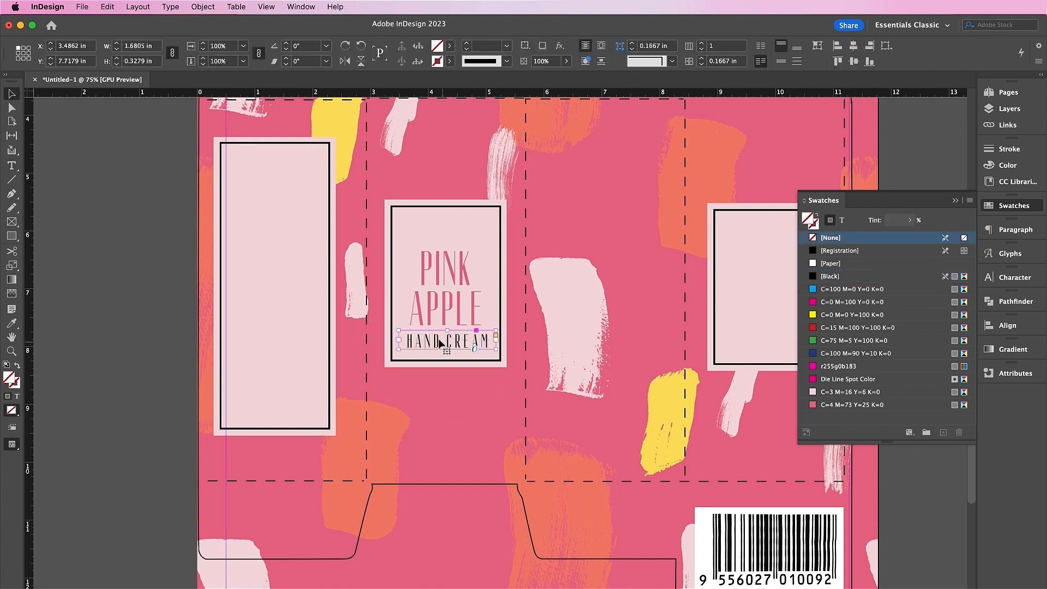
Duplicate the HAND CREAM text frame and move the copy straight up to sit above PINK APPLE
click(107, 7)
click(128, 121)
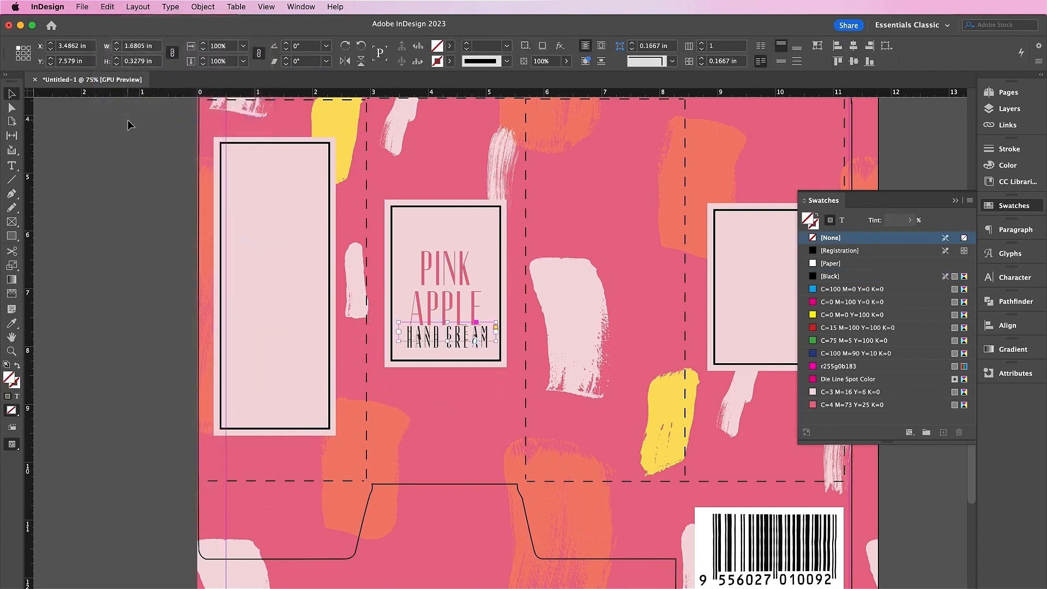
key(shift+Up)
key(shift+Up)
key(shift+Up)
key(shift+Up)
key(shift+Up)
key(shift+Up)
key(shift+Up)
key(shift+Up)
key(shift+Up)
key(shift+Up)
key(shift+Up)
key(shift+Up)
key(shift+Up)
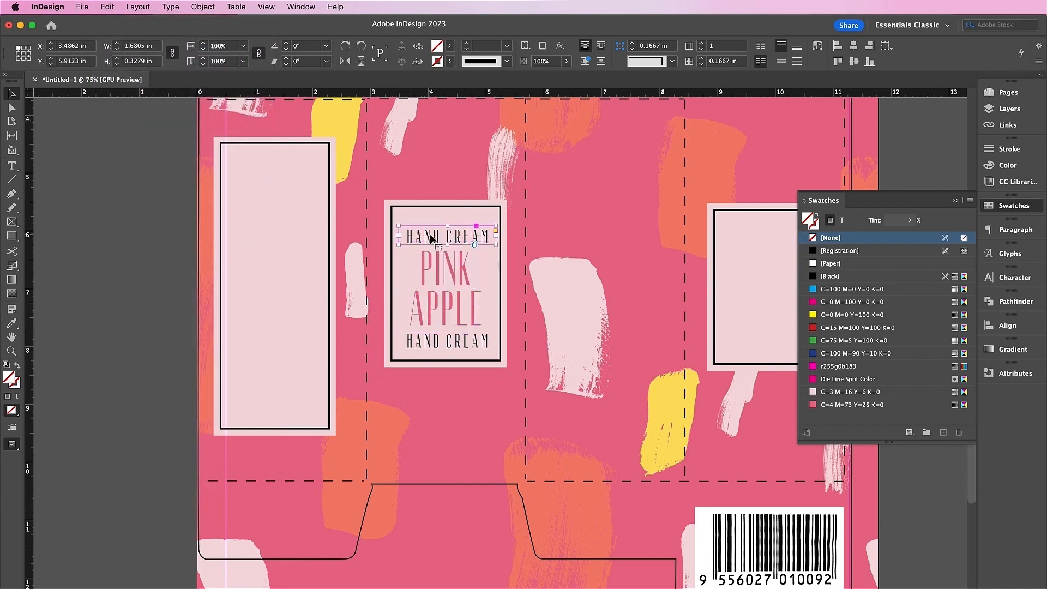
Replace the text of the copy above PINK APPLE with "NOURISHING"
key(Return)
key(super+a)
text(NOU)
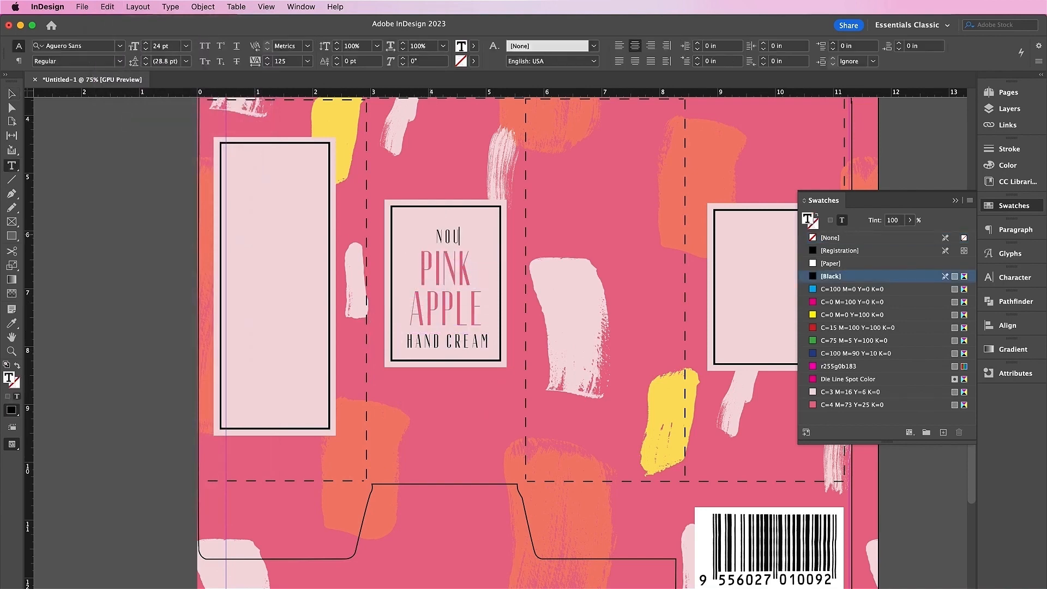
text(RISHING)
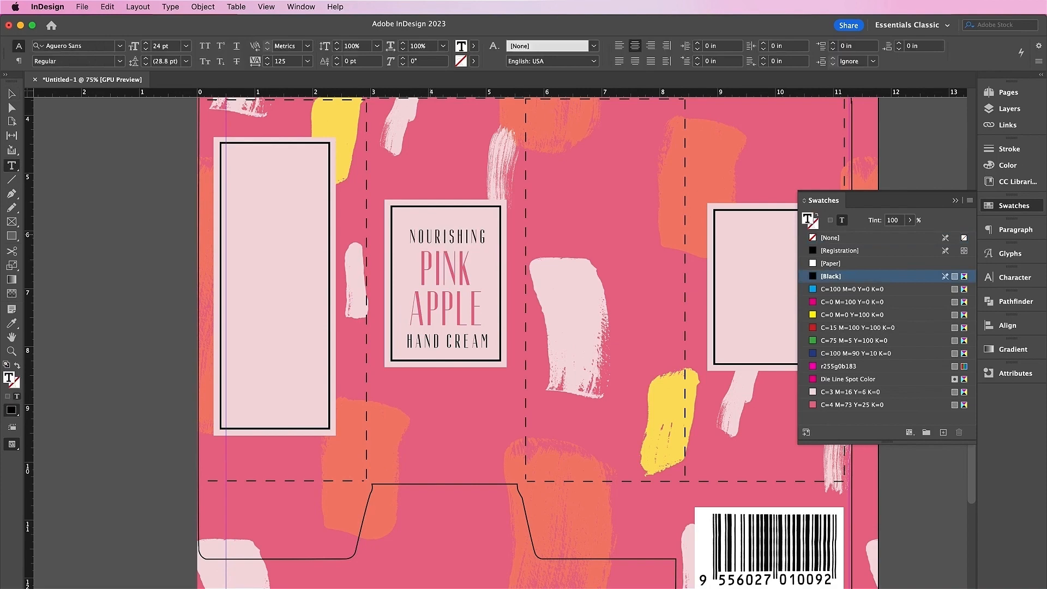
key(Escape)
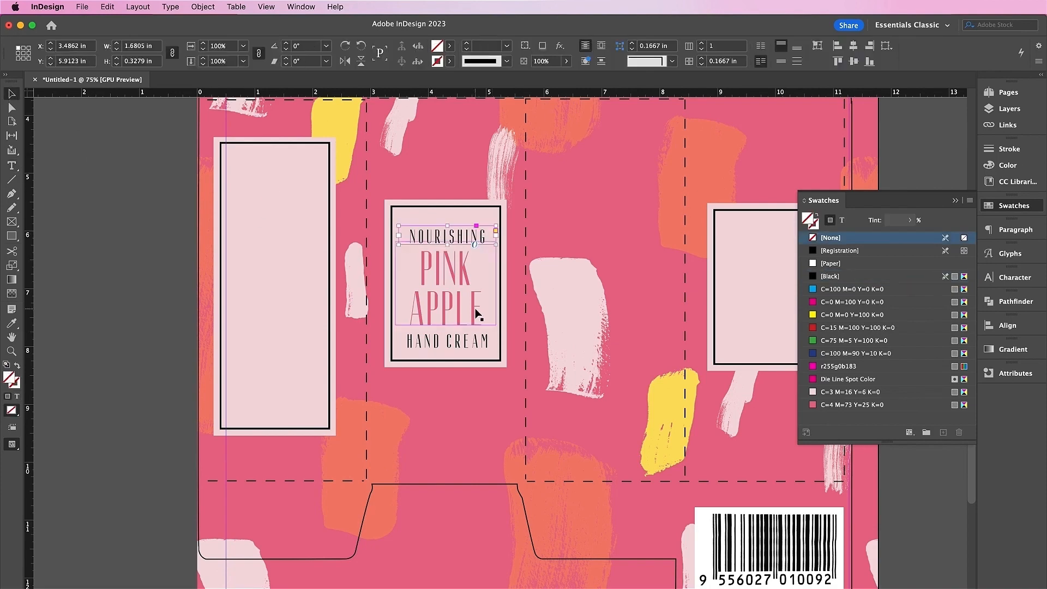
Move the NOURISHING, PINK APPLE and HAND CREAM frames up together, leaving room for another line at the bottom of the label
shift+click(466, 343)
key(Up)
key(Up)
key(Up)
key(Up)
key(Up)
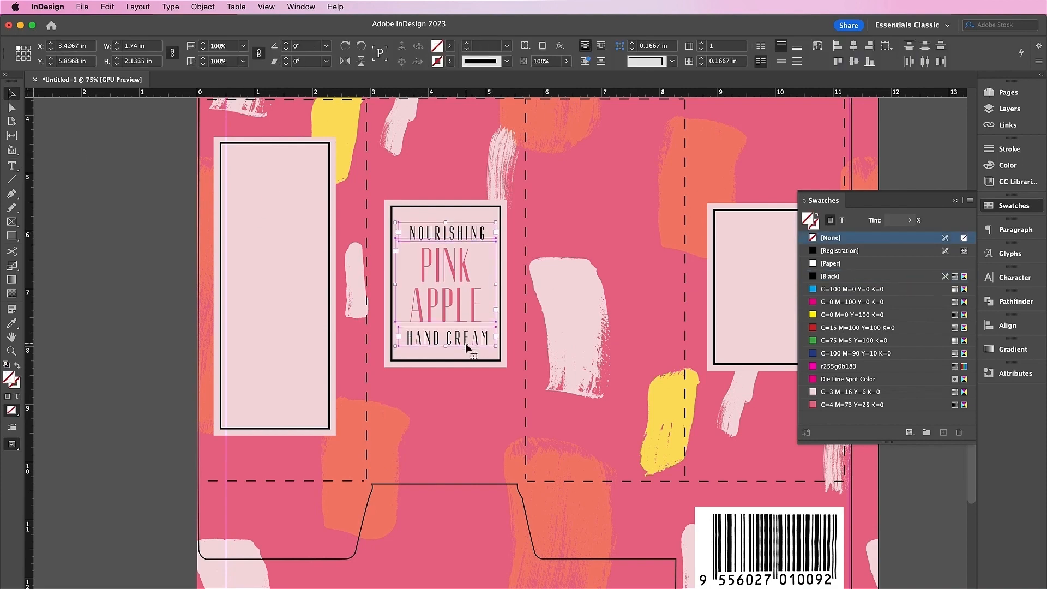
click(580, 368)
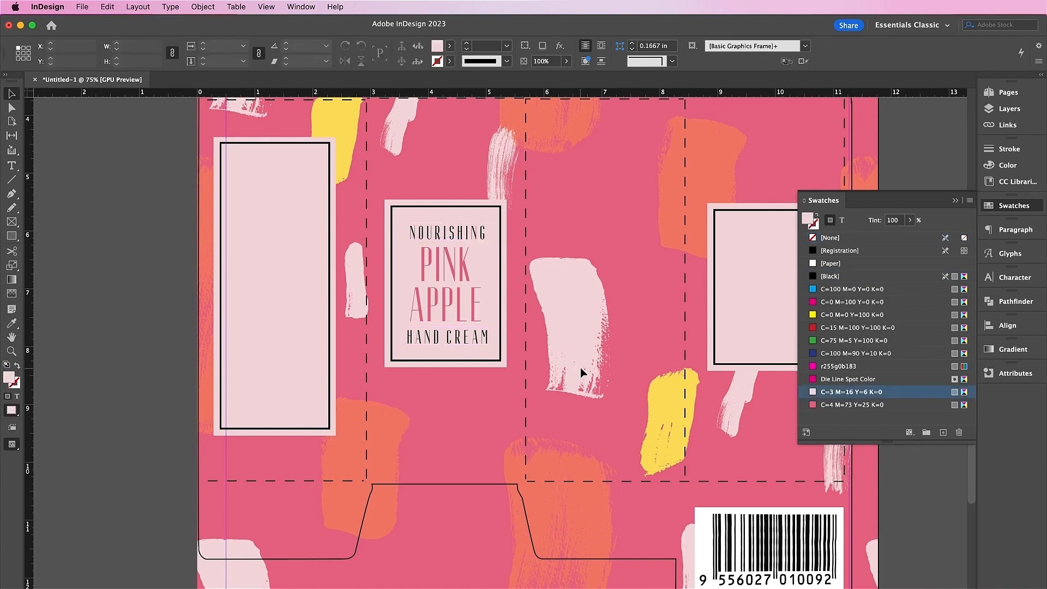
click(469, 336)
shift+click(447, 232)
key(shift+Up)
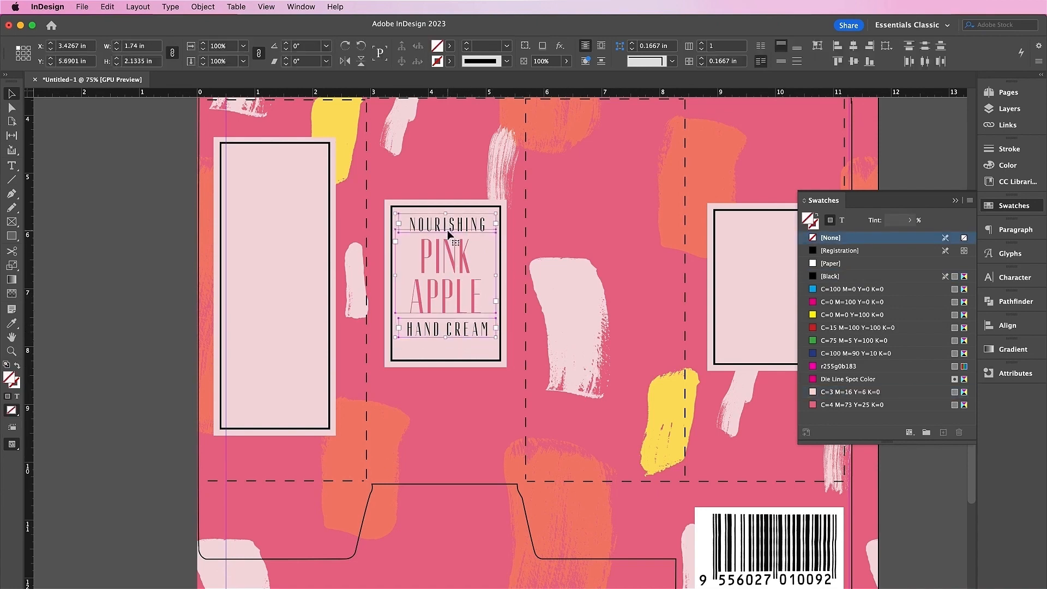
key(Up)
key(Up)
key(Up)
key(Up)
key(Up)
key(Up)
click(478, 347)
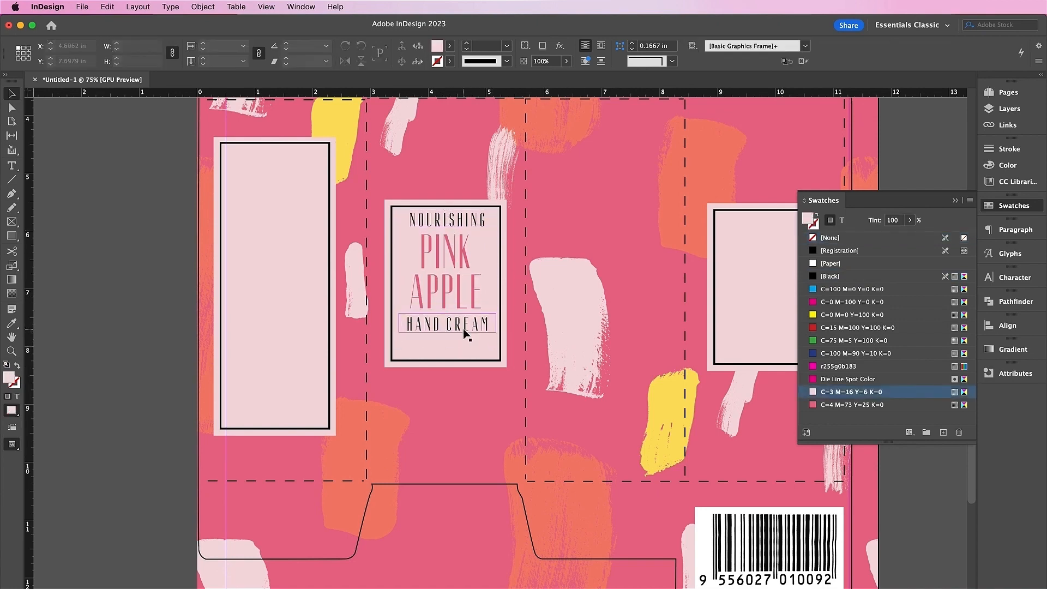
Duplicate the HAND CREAM text directly beneath itself and reduce the copy's font size to 14 pt
drag(463, 328, 443, 352)
double_click(443, 352)
key(super+a)
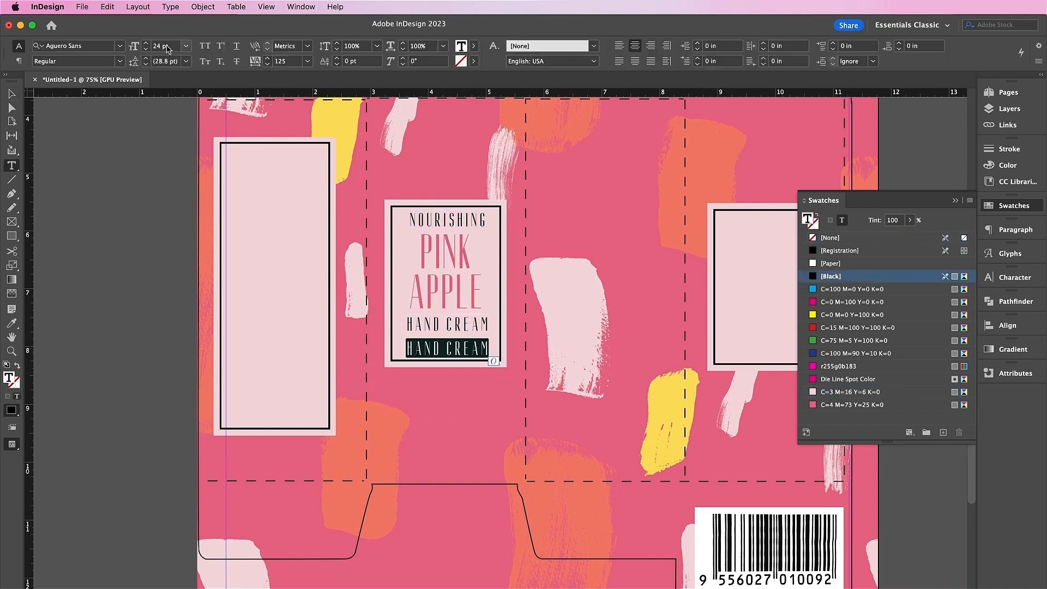
click(168, 46)
key(Down)
key(Down)
key(Down)
key(Down)
key(Down)
key(Down)
key(Down)
key(Down)
key(Down)
key(Down)
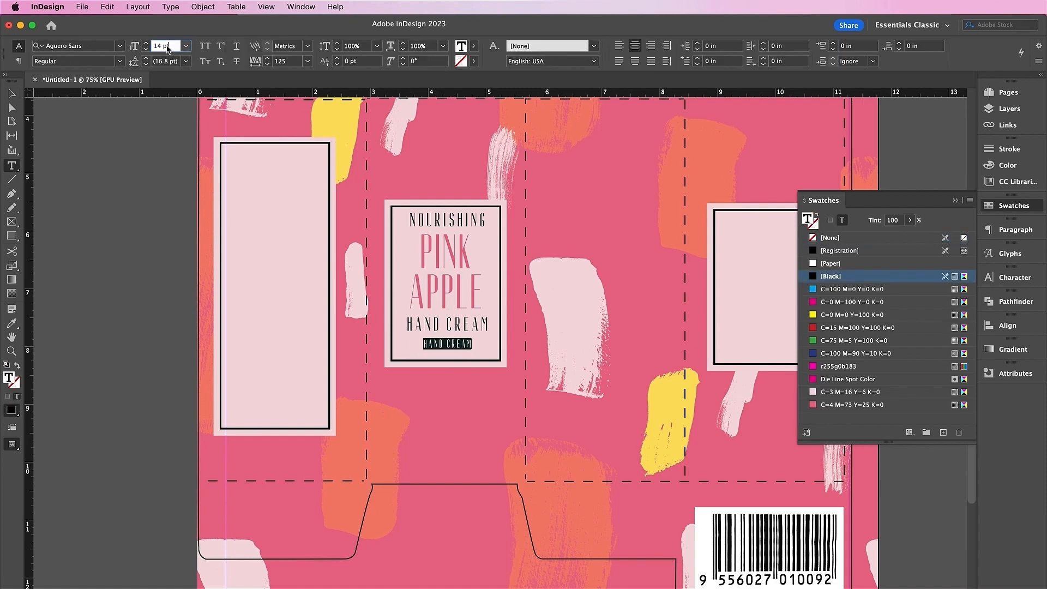
Replace the text of the small lower copy with "MADE BY BEAUTY CO."
click(439, 347)
key(super+a)
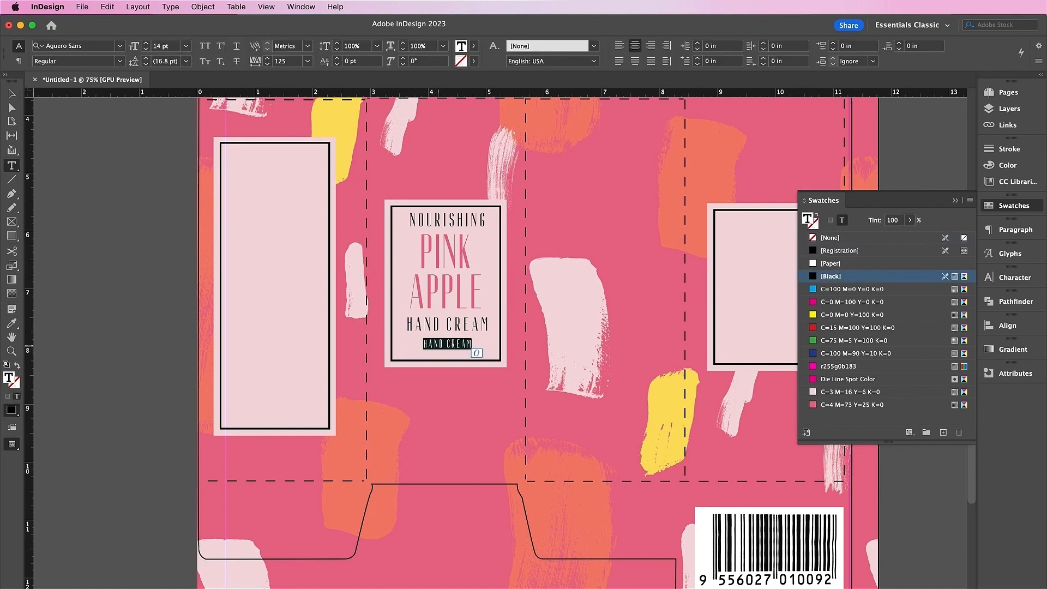
text(MADE BY BEAUTY CO.)
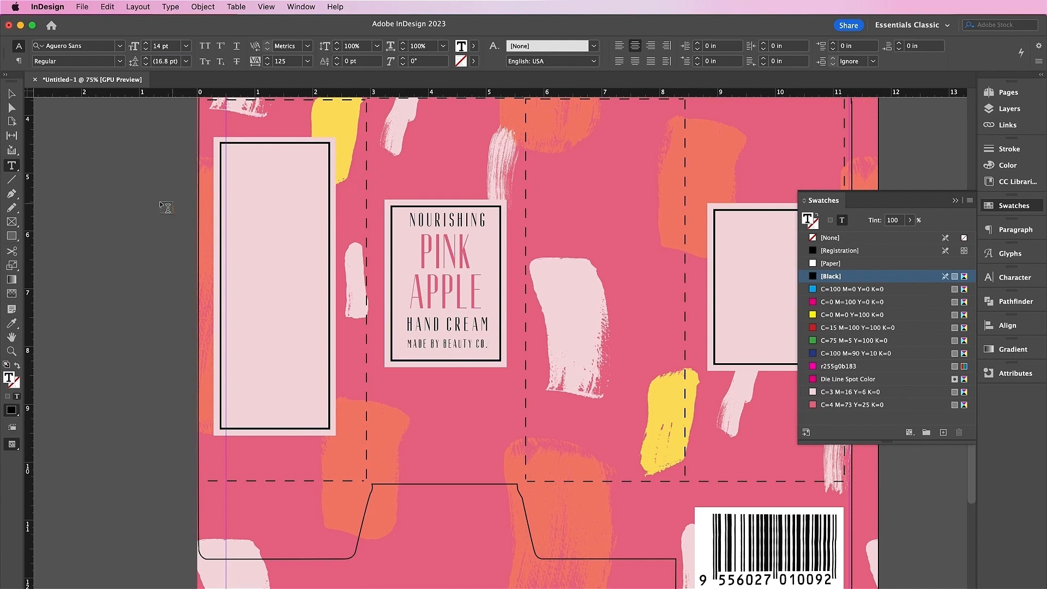
key(Escape)
Align the horizontal centres of all four text frames in the second panel's label
click(437, 345)
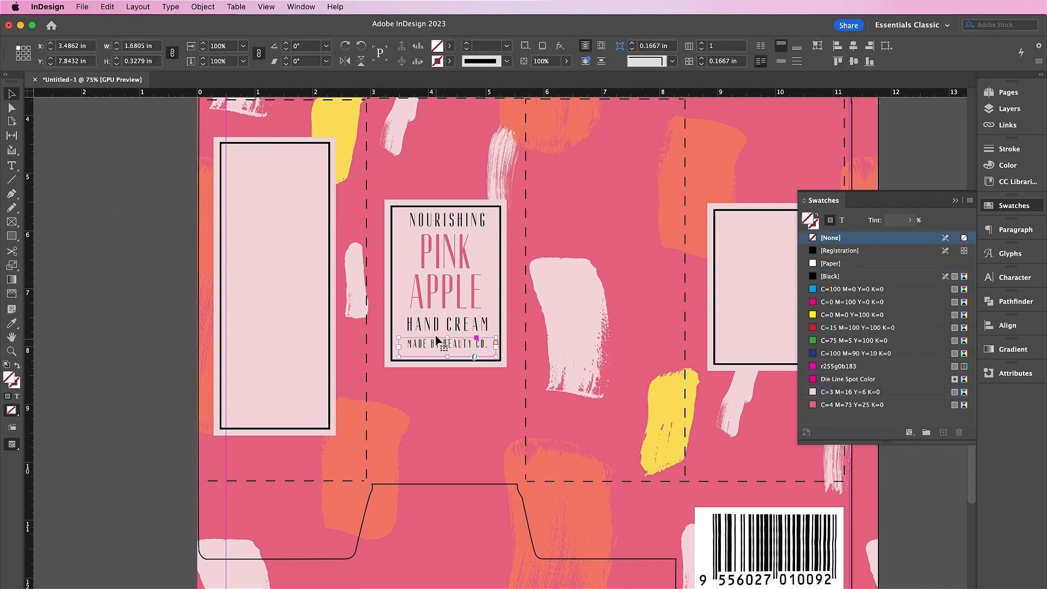
shift+click(437, 329)
shift+click(436, 300)
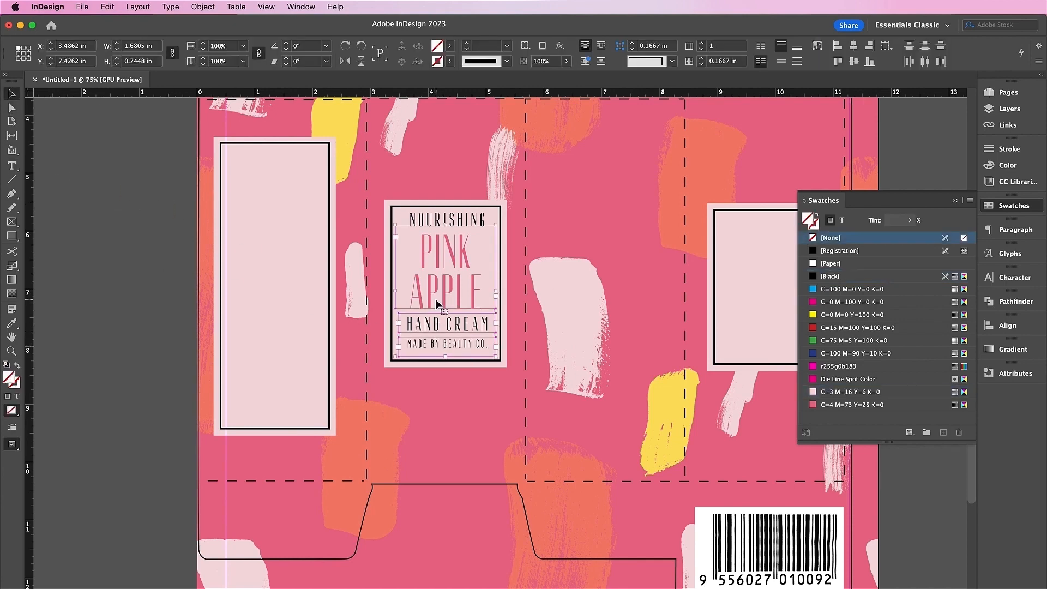
shift+click(432, 221)
click(853, 46)
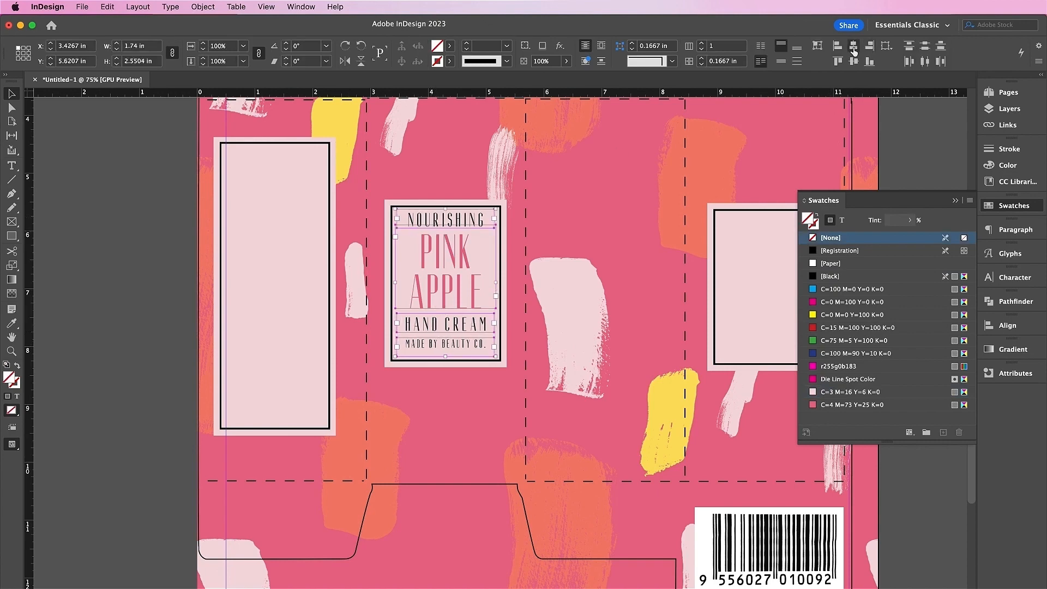
Copy the four product text frames onto the fourth panel's label and nudge them up so they sit centred inside its border
key(super+c)
key(super+v)
scroll(604, 402, right, 3)
scroll(604, 402, up, 1)
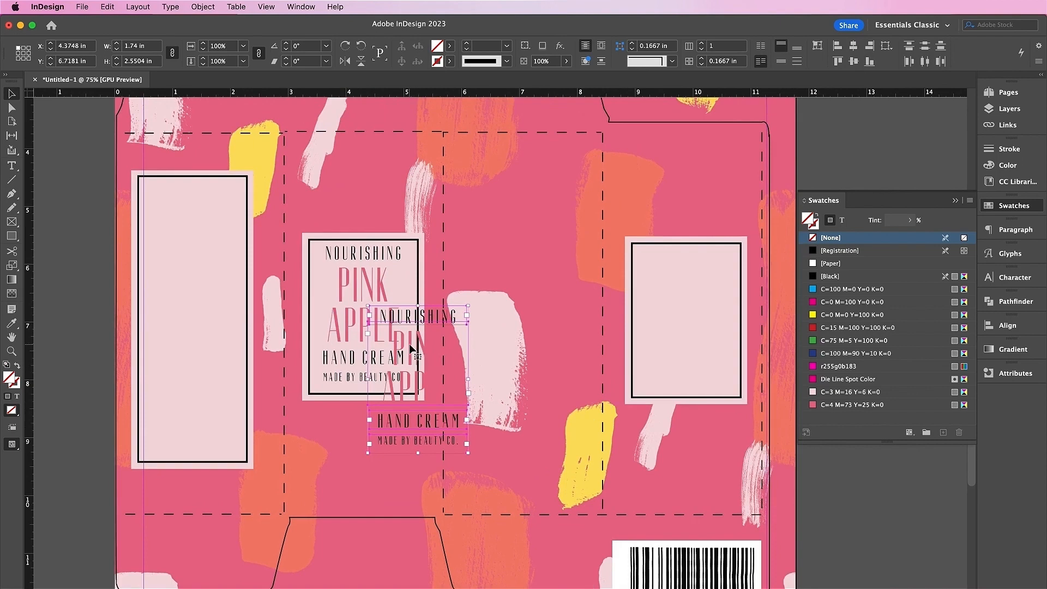
drag(409, 344, 678, 291)
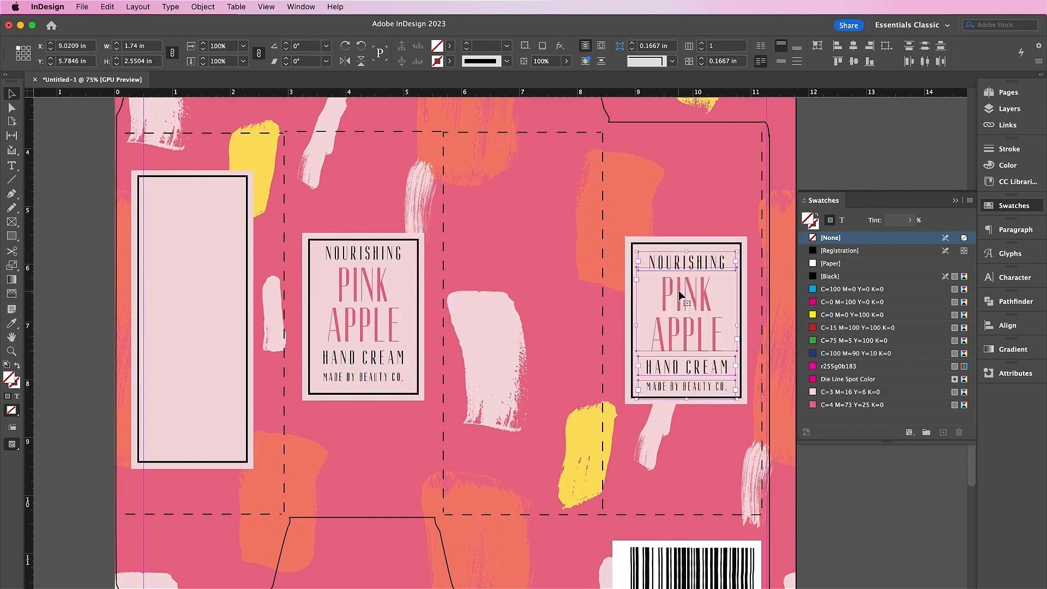
key(Up)
key(Up)
key(Up)
key(Up)
key(Up)
key(Up)
key(Up)
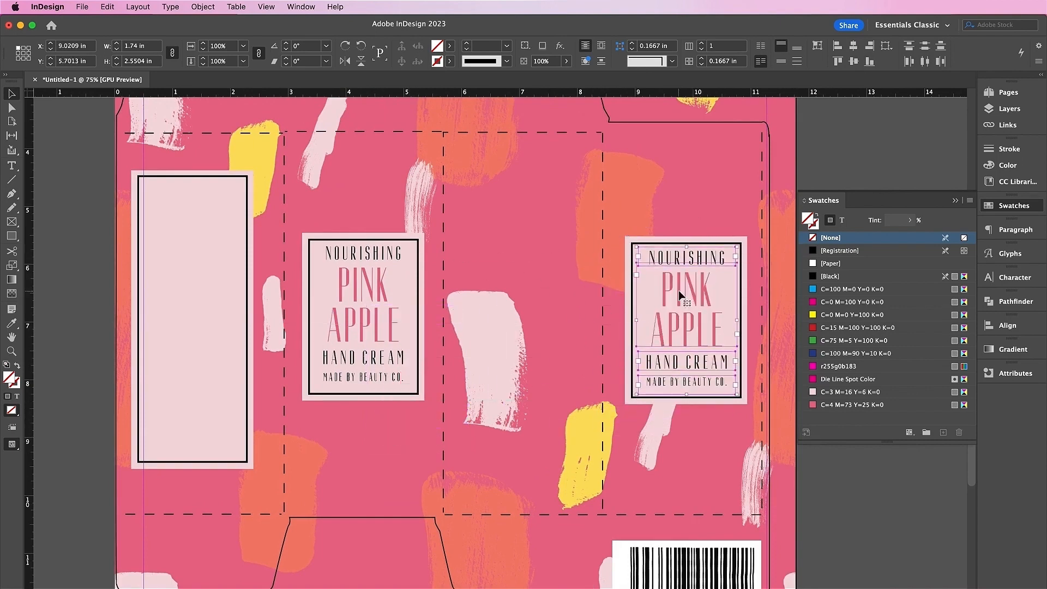
Copy the NOURISHING text to the head of the first panel's tall label and replace its wording with "INGREDIENTS"
click(824, 149)
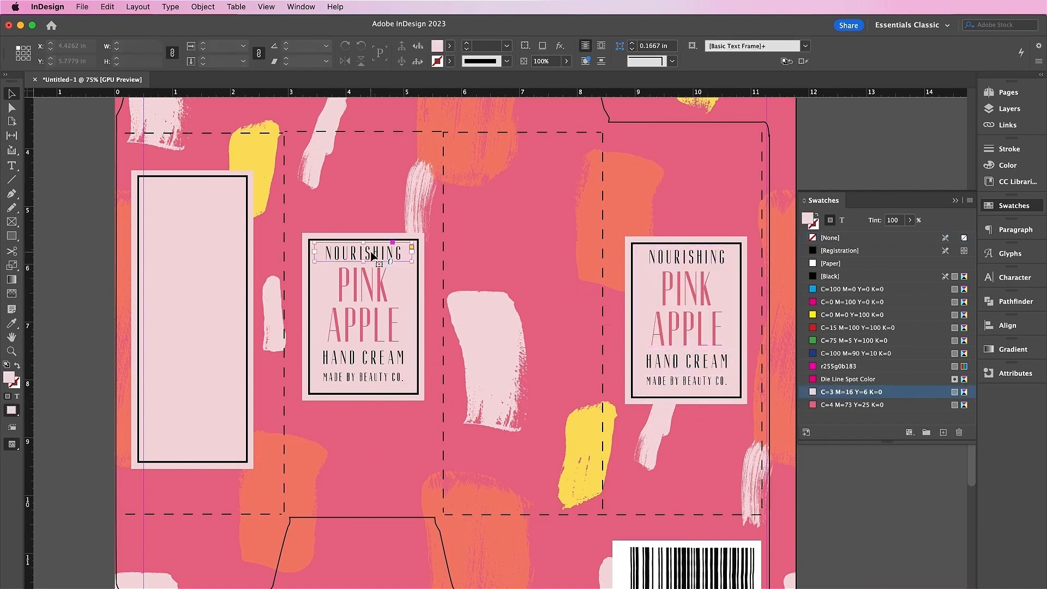
key(super+v)
drag(500, 348, 193, 197)
double_click(194, 197)
key(super+a)
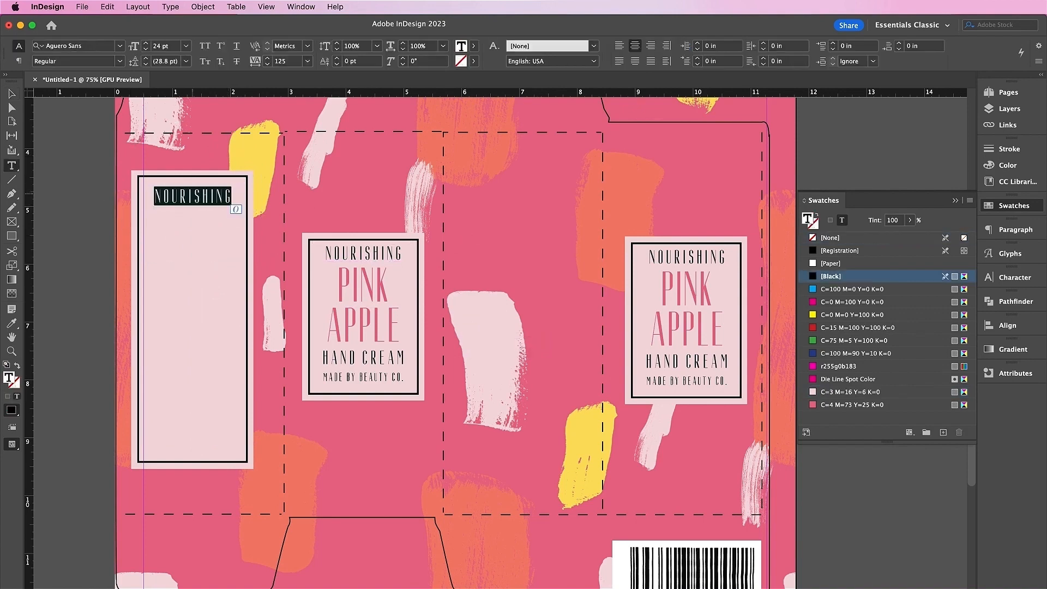
text(INGR)
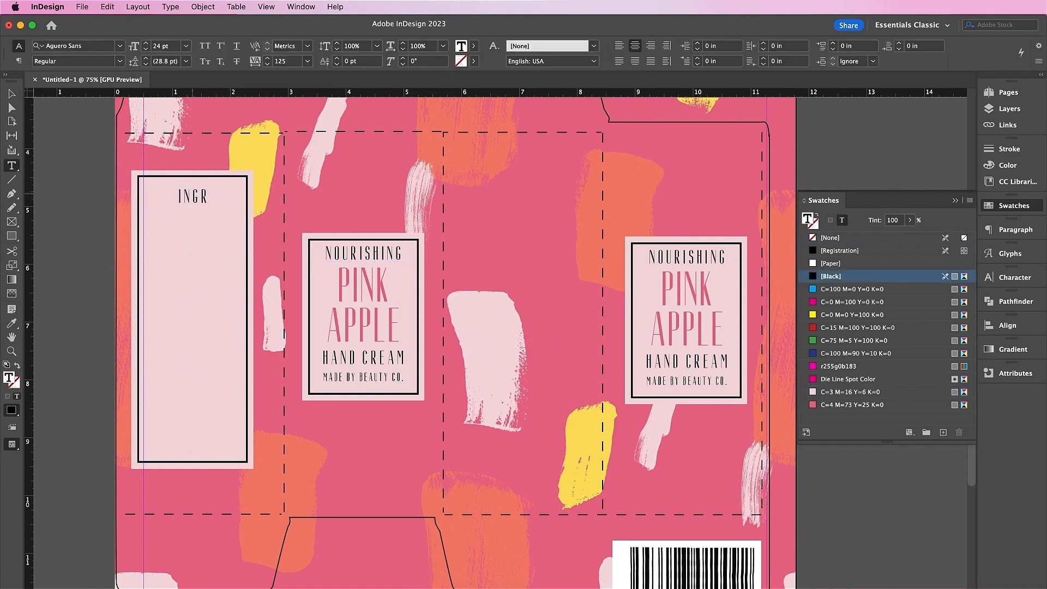
text(EDIENTS)
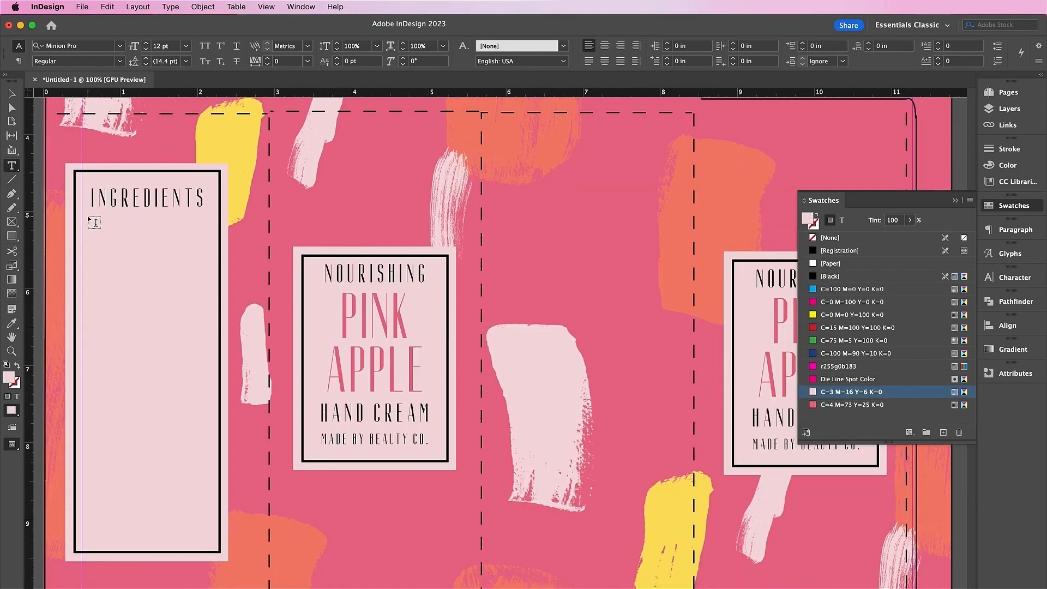
Draw a text frame beneath the INGREDIENTS heading, filling the rest of the label, and fill it with placeholder text
drag(95, 222, 210, 539)
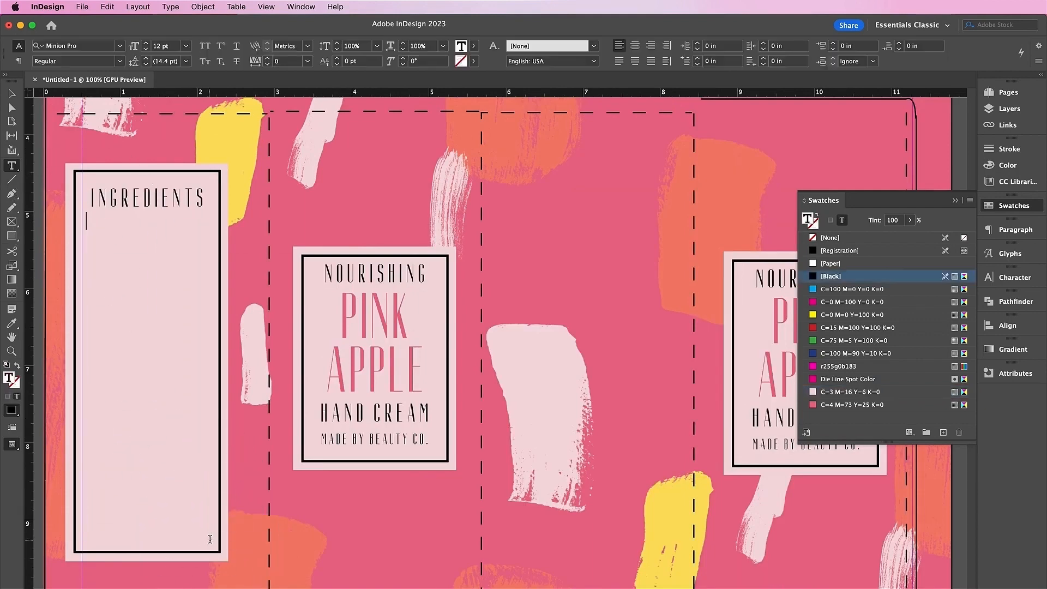
click(171, 6)
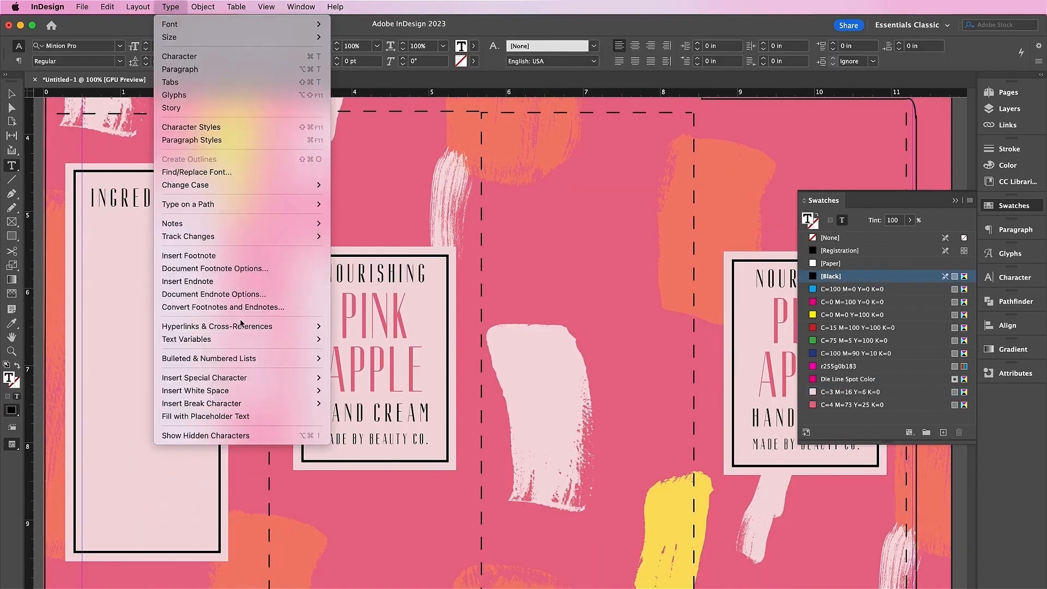
click(246, 422)
key(super+a)
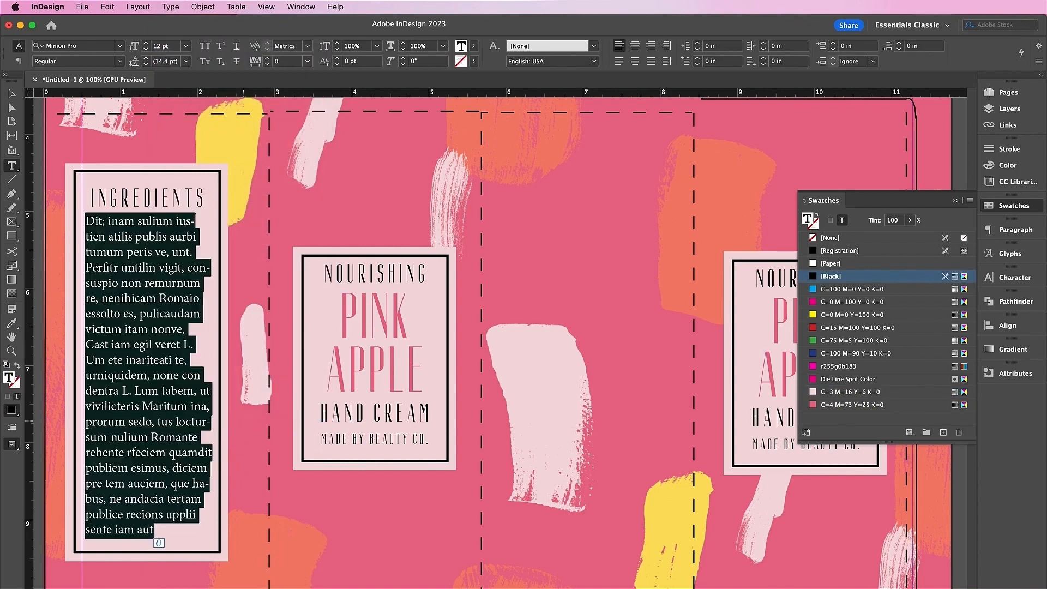
Set the ingredients placeholder text in Maxwell SmCaps with 18 pt leading
click(72, 46)
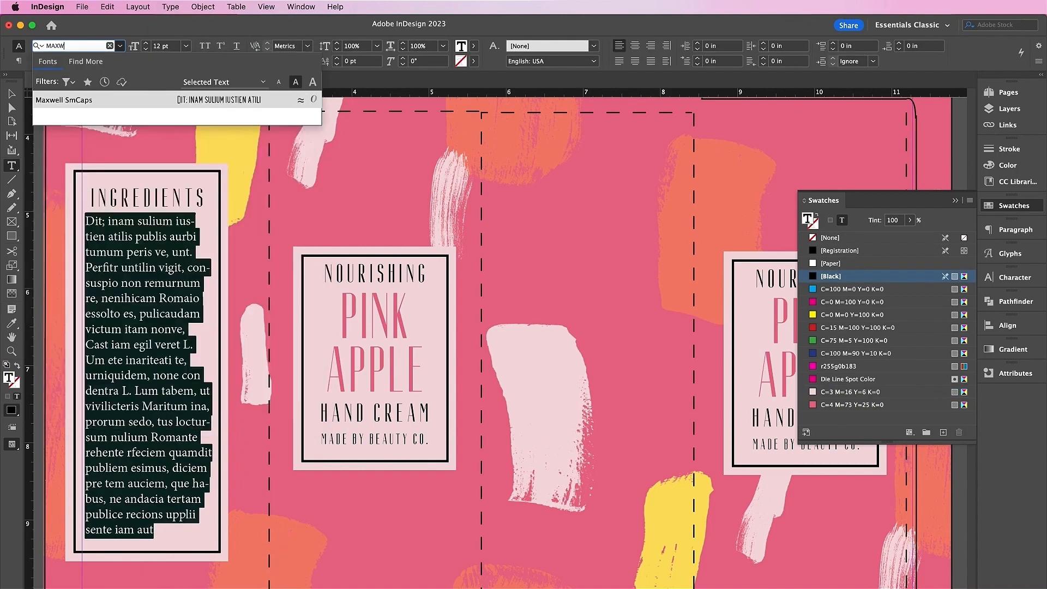
key(Return)
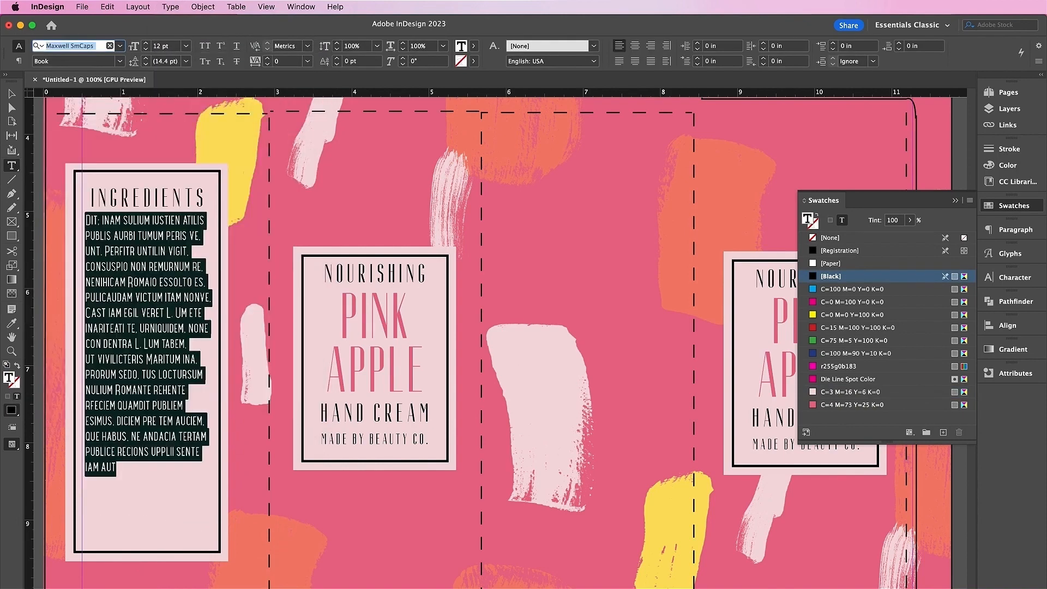
click(12, 94)
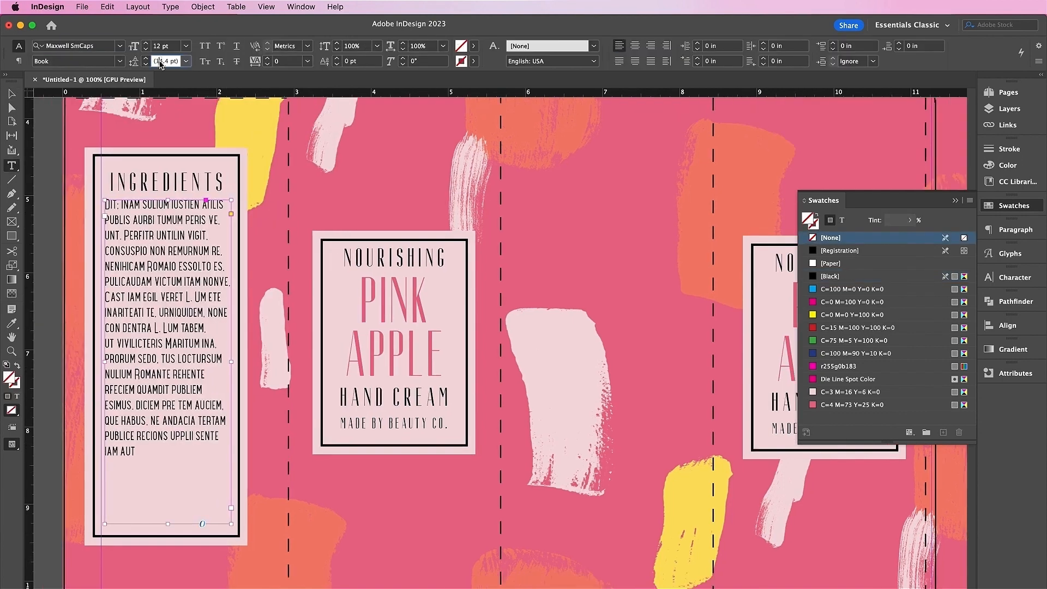
text(20)
key(Return)
key(Down)
key(Down)
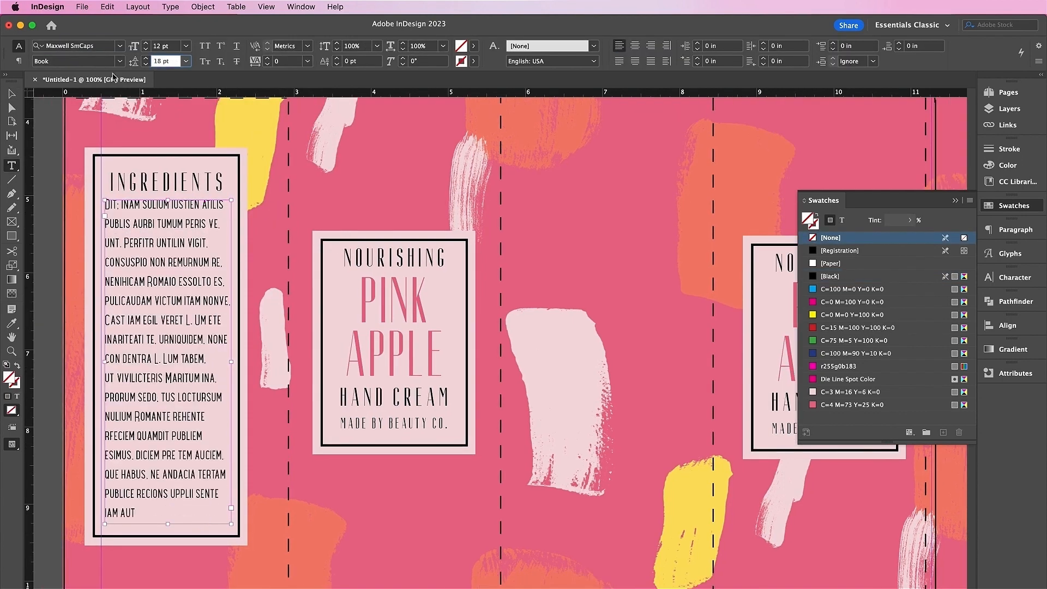
click(10, 94)
click(40, 155)
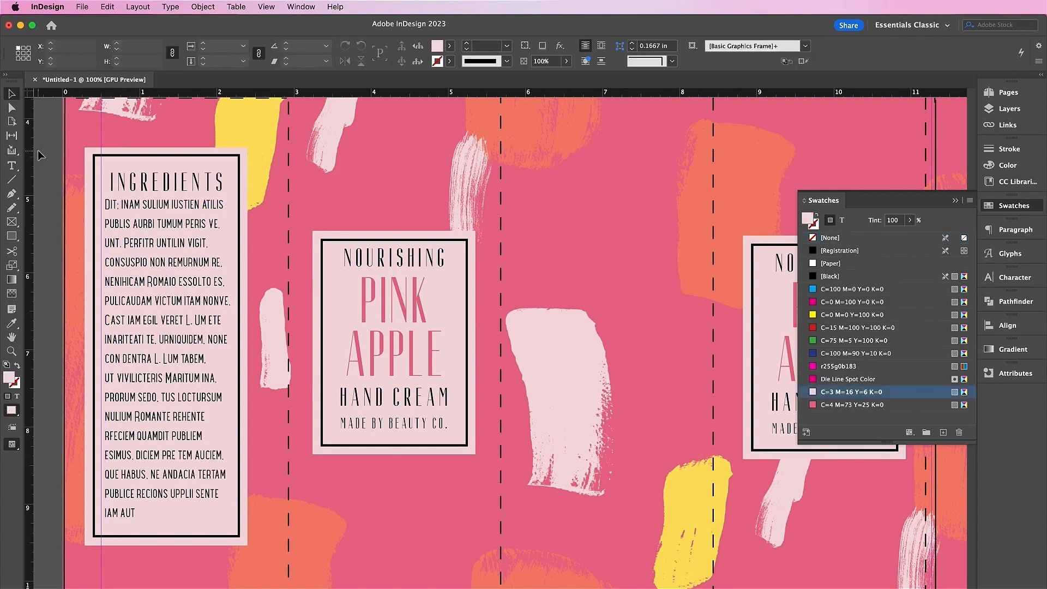
Preview the whole artwork without guides and non-printing layers, and return to the normal view
key(super+minus)
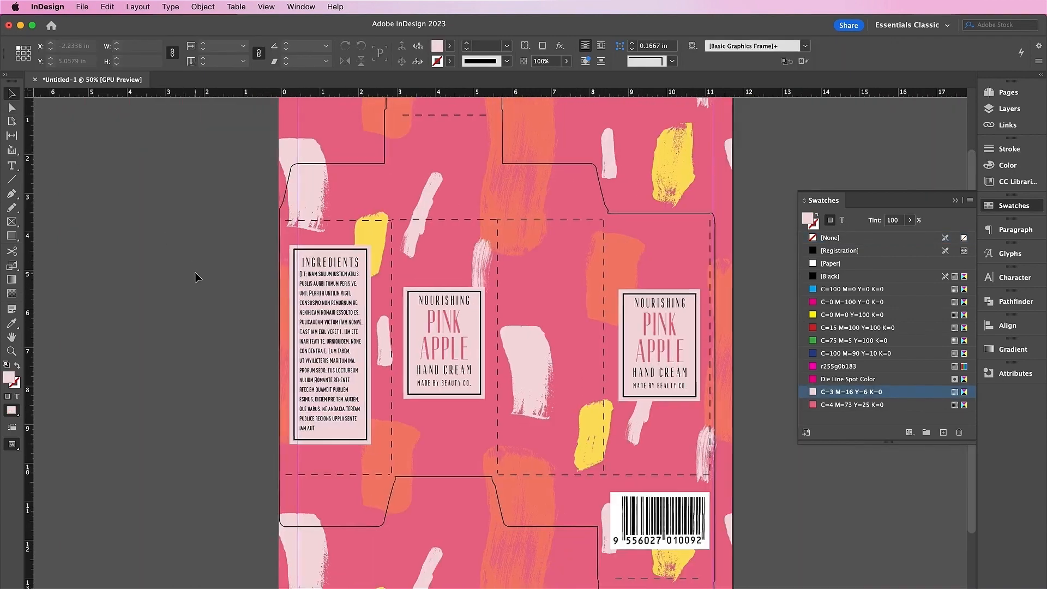
scroll(194, 273, down, 3)
scroll(194, 272, right, 3)
key(w)
scroll(195, 273, up, 5)
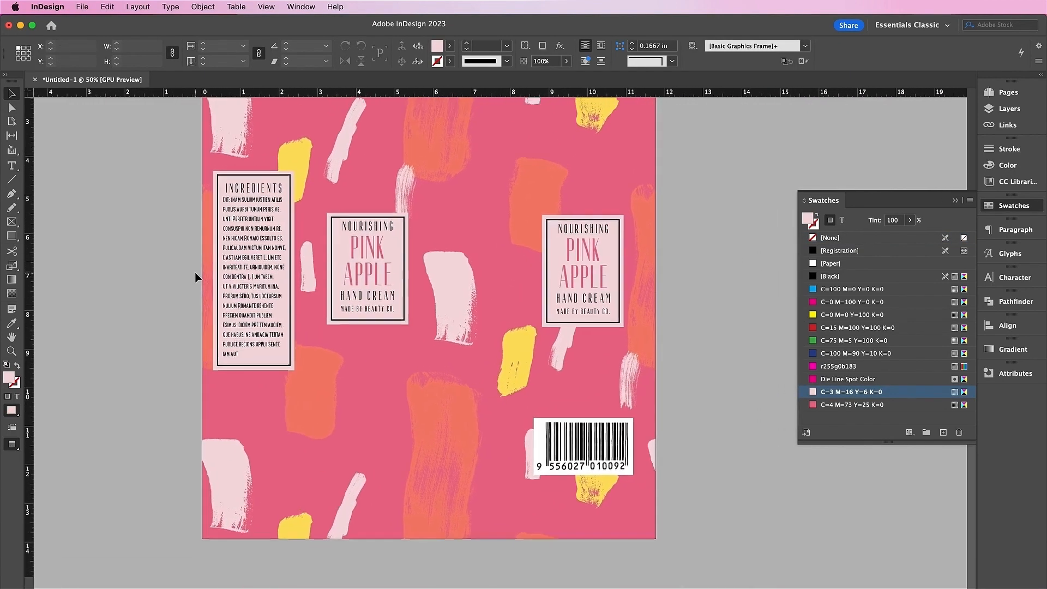
scroll(195, 273, down, 3)
key(w)
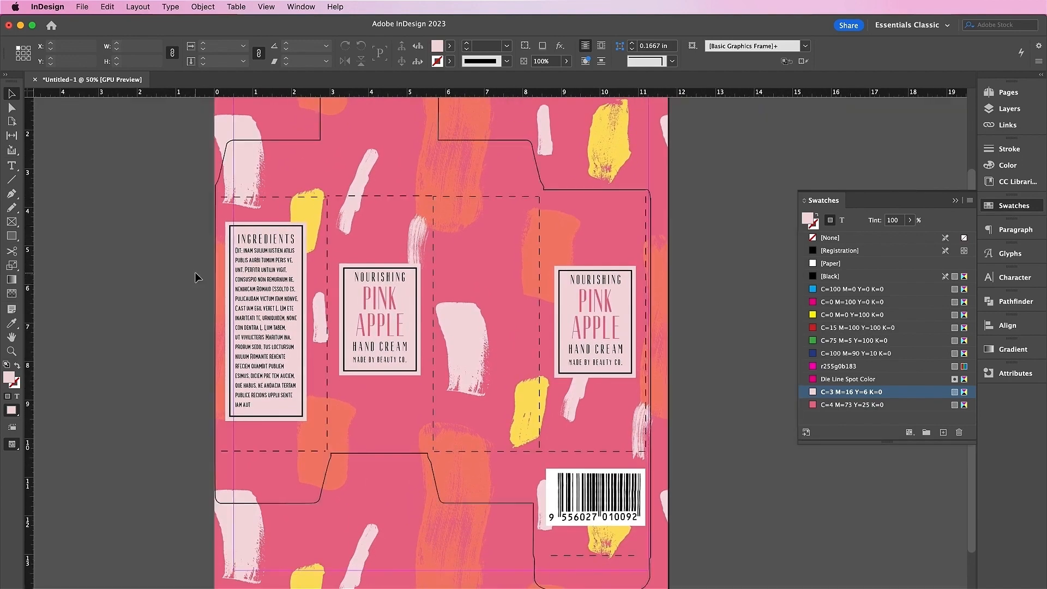
Turn on printing for the "Folds and Bleed - DO NOT PRINT" layer in its layer options
click(1006, 109)
click(950, 157)
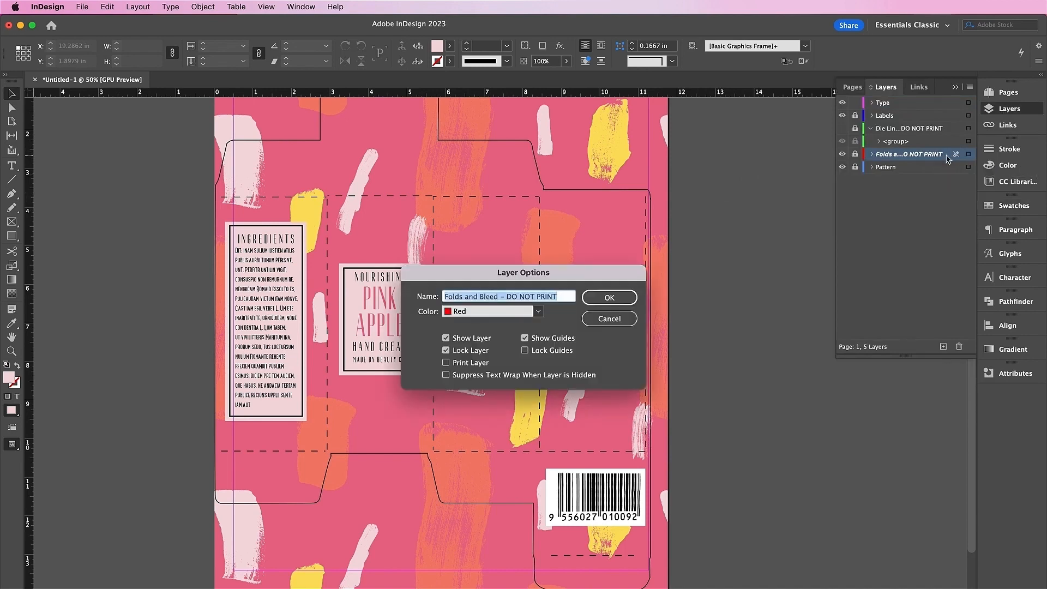
double_click(950, 155)
click(446, 363)
click(609, 297)
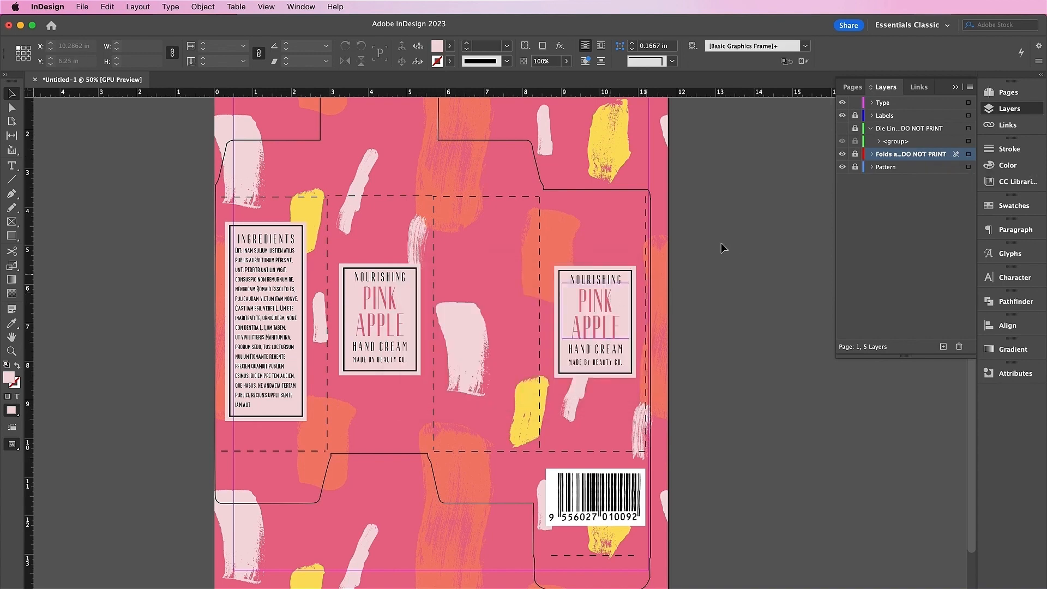
Start exporting the document as "PackageDesign" in Adobe PDF (Print) format, into the suggested project folder
click(82, 7)
click(131, 252)
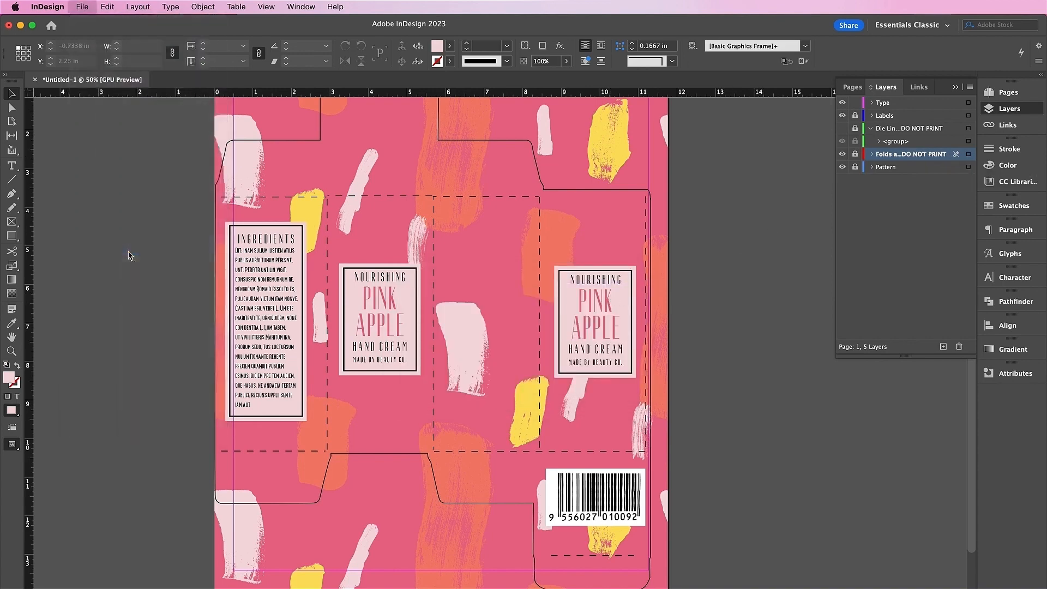
text(Pack)
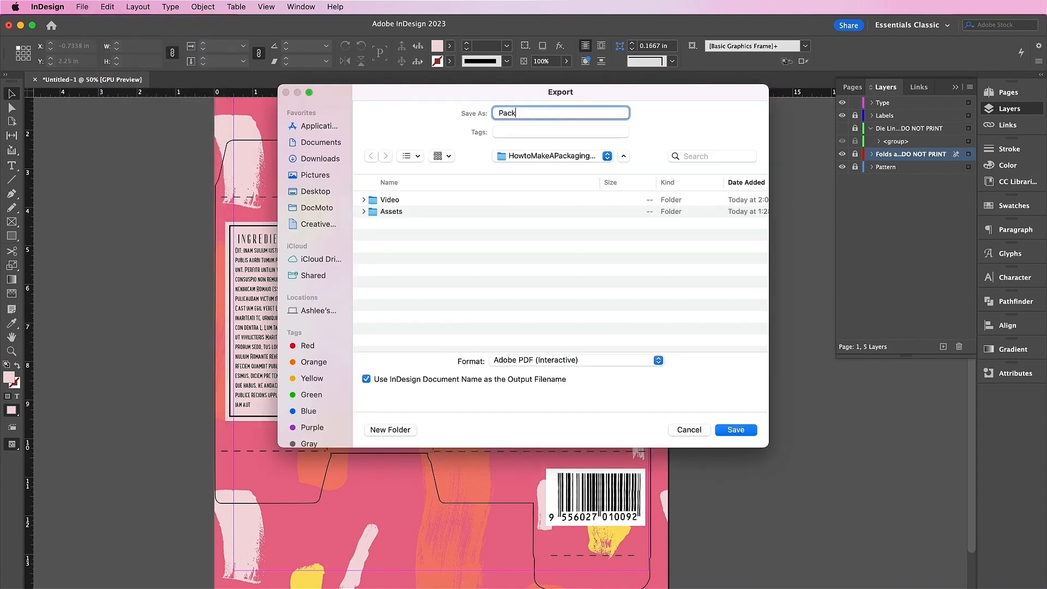
text(ageDesign)
click(518, 361)
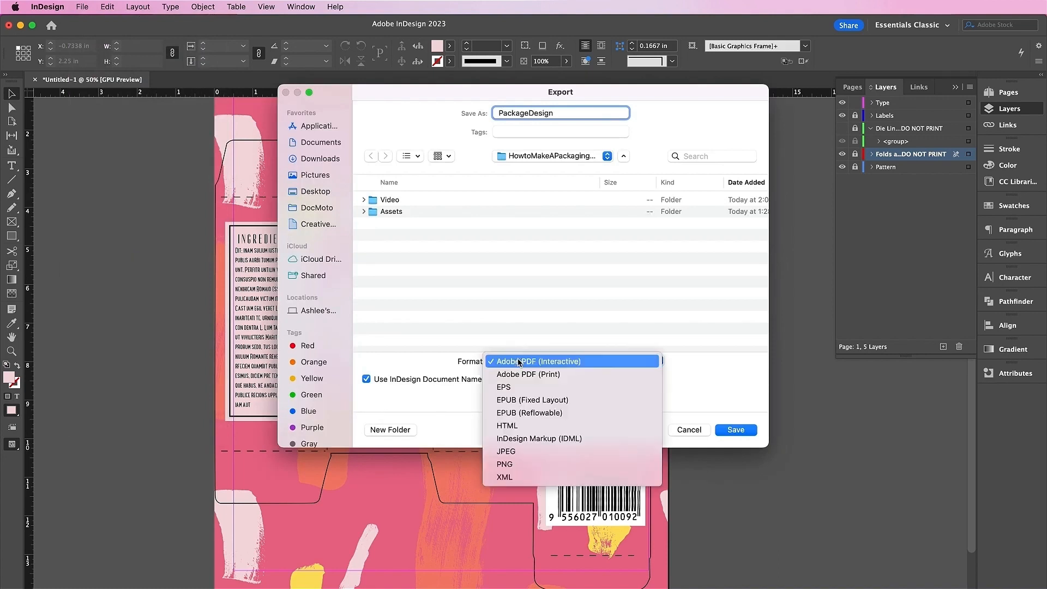
click(519, 375)
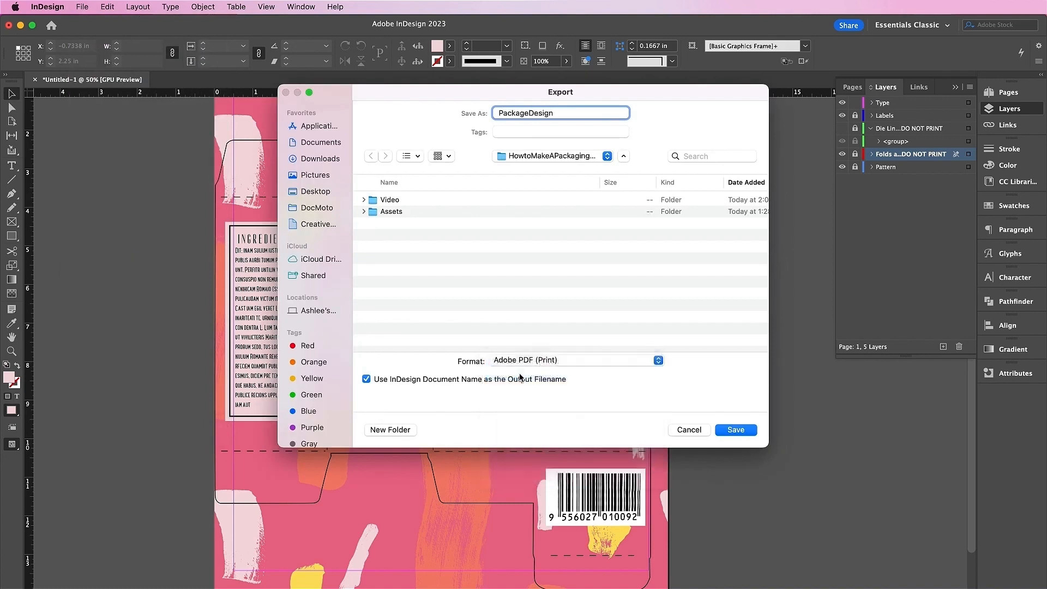
click(730, 432)
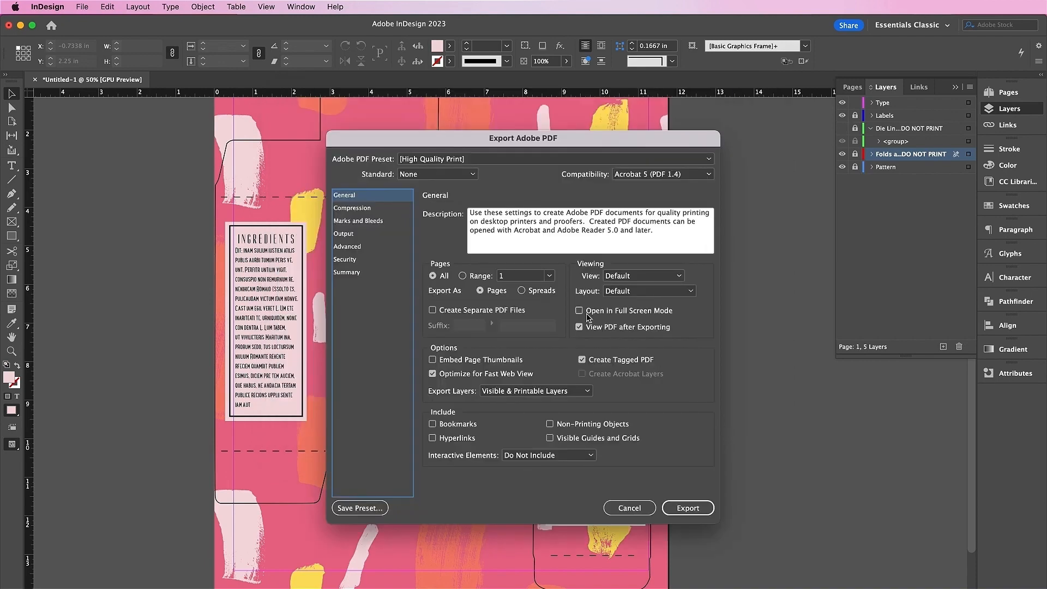
Export the PDF with the PDF/X-1a:2001 preset, all printer's marks and the document bleed settings, and view the result
click(480, 158)
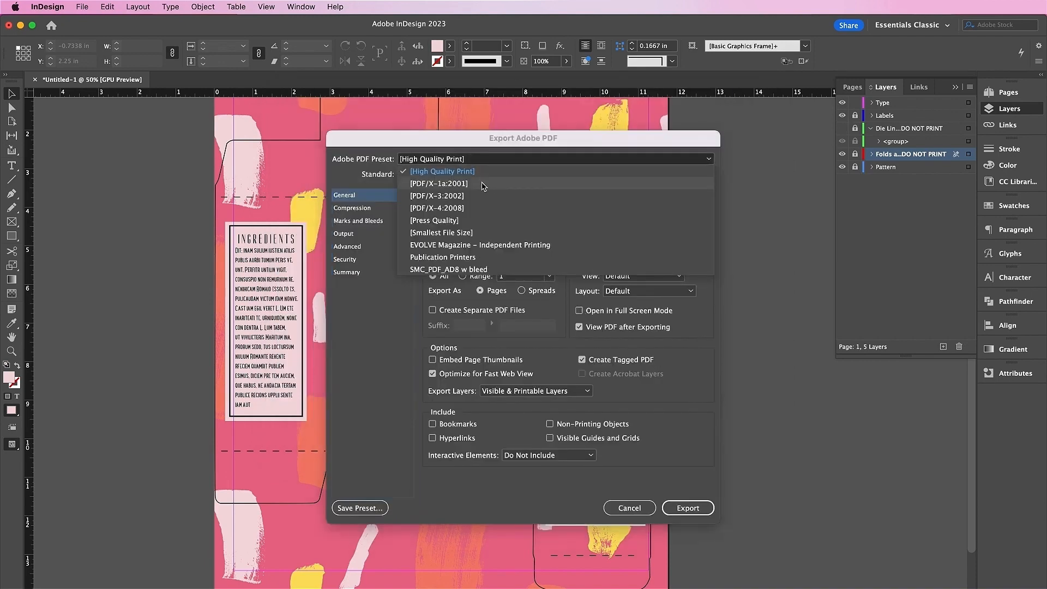
click(483, 184)
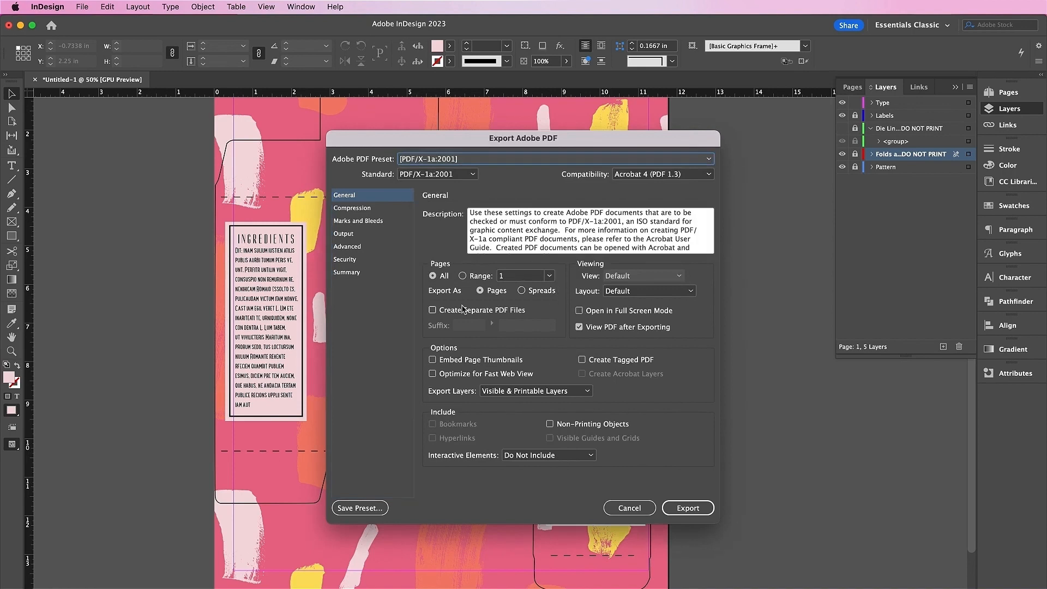
click(357, 223)
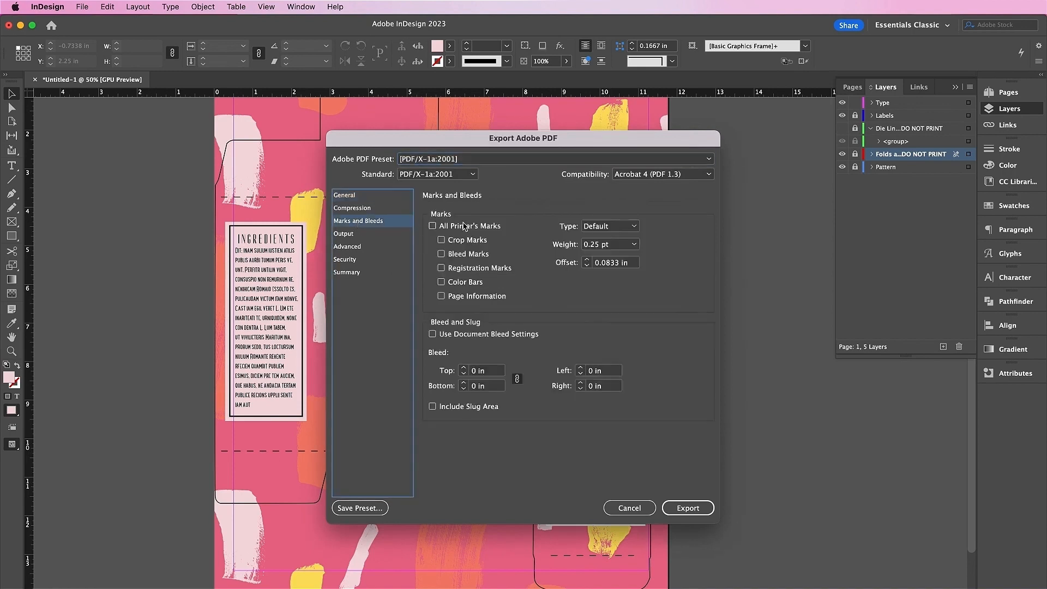
click(464, 226)
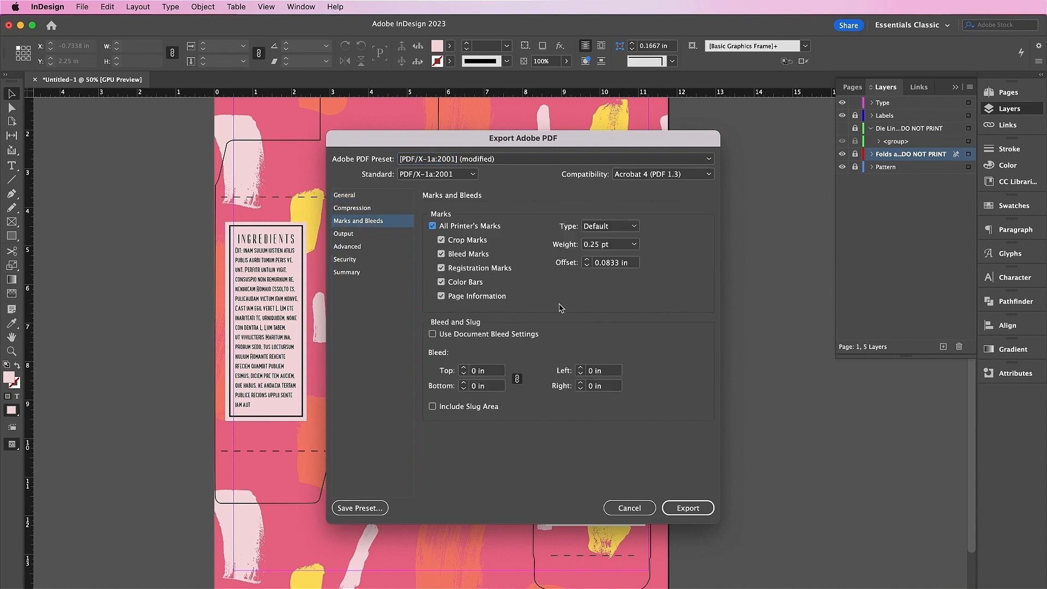
click(488, 335)
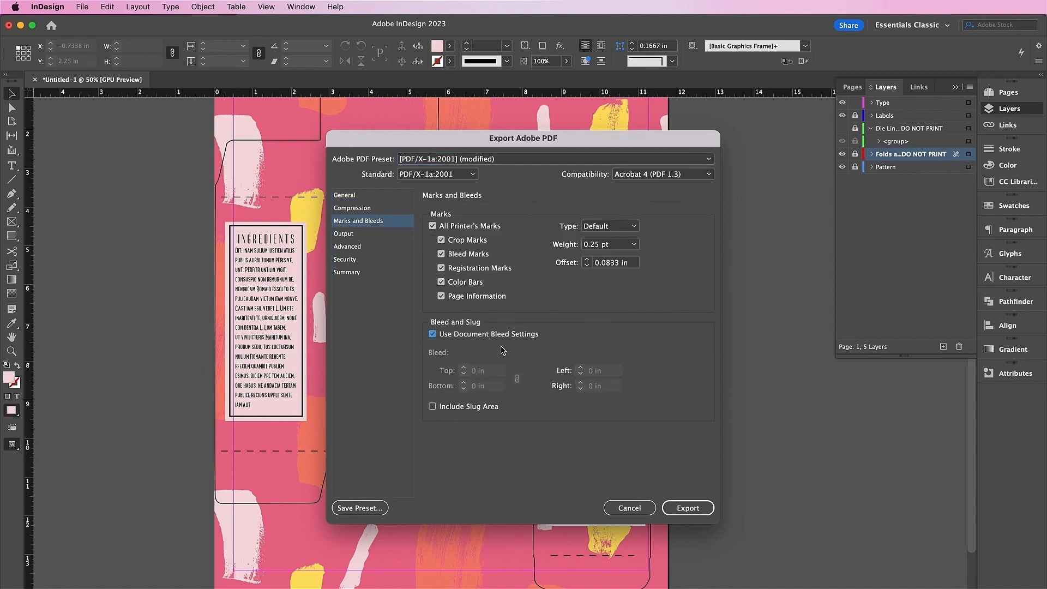
click(688, 508)
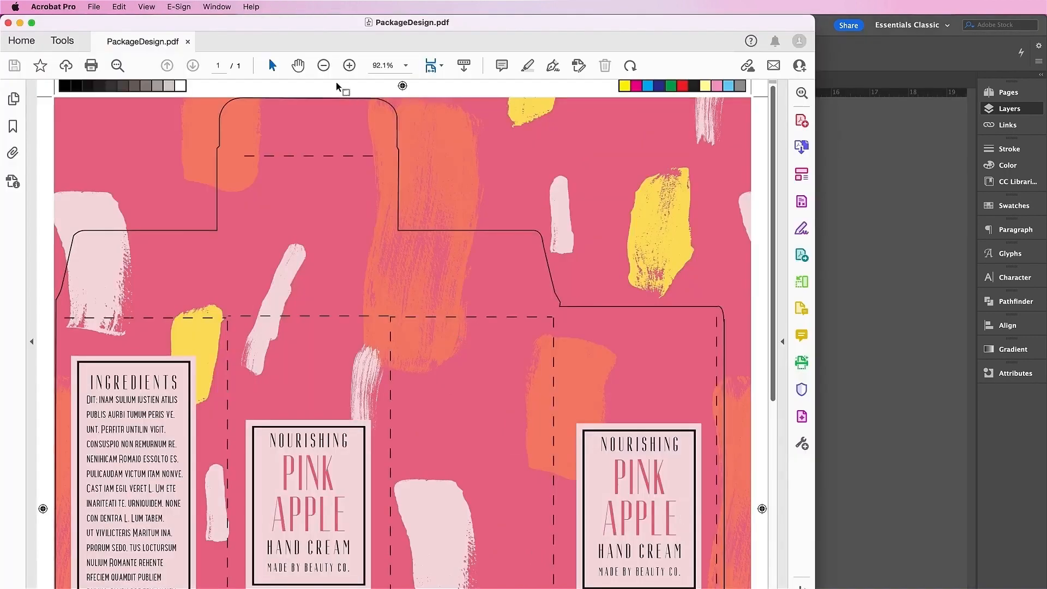
click(323, 65)
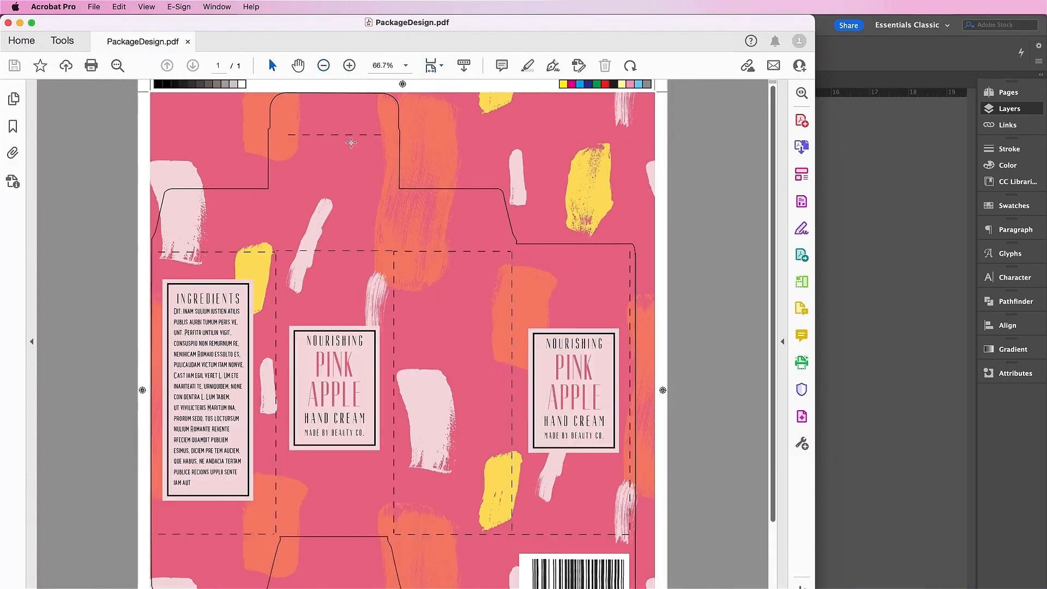
key(super+0)
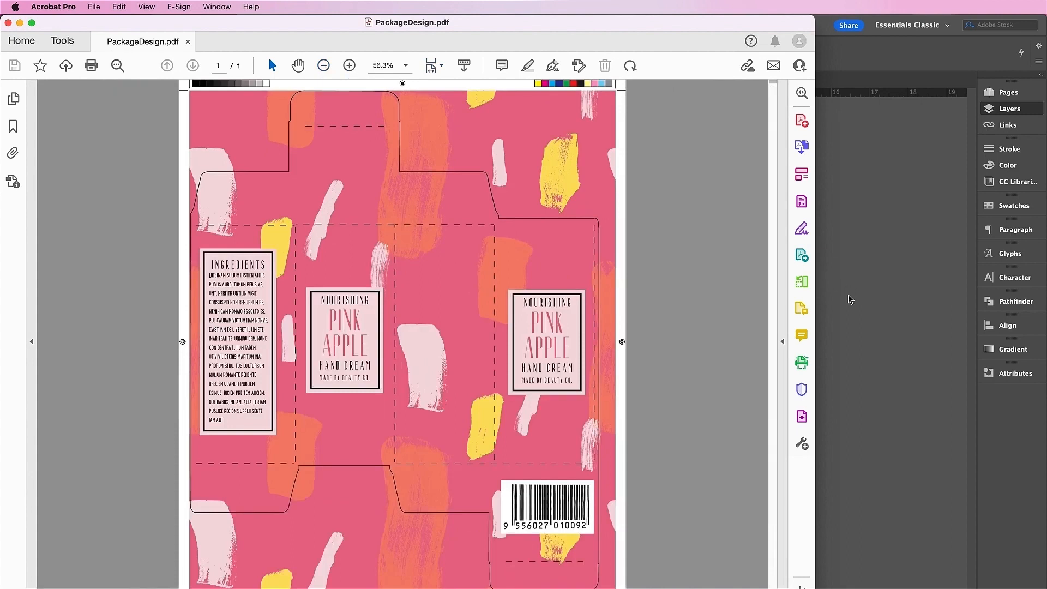